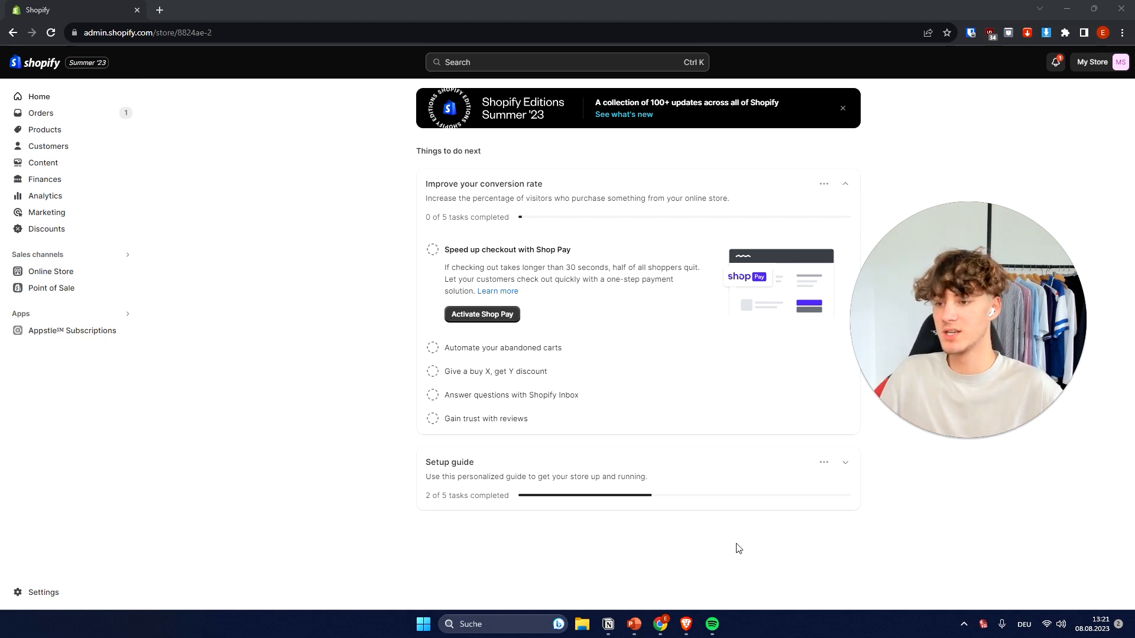
Go from the store's apps and sales channels settings to the Shopify App Store and search for "buy button".
left_click(50, 599)
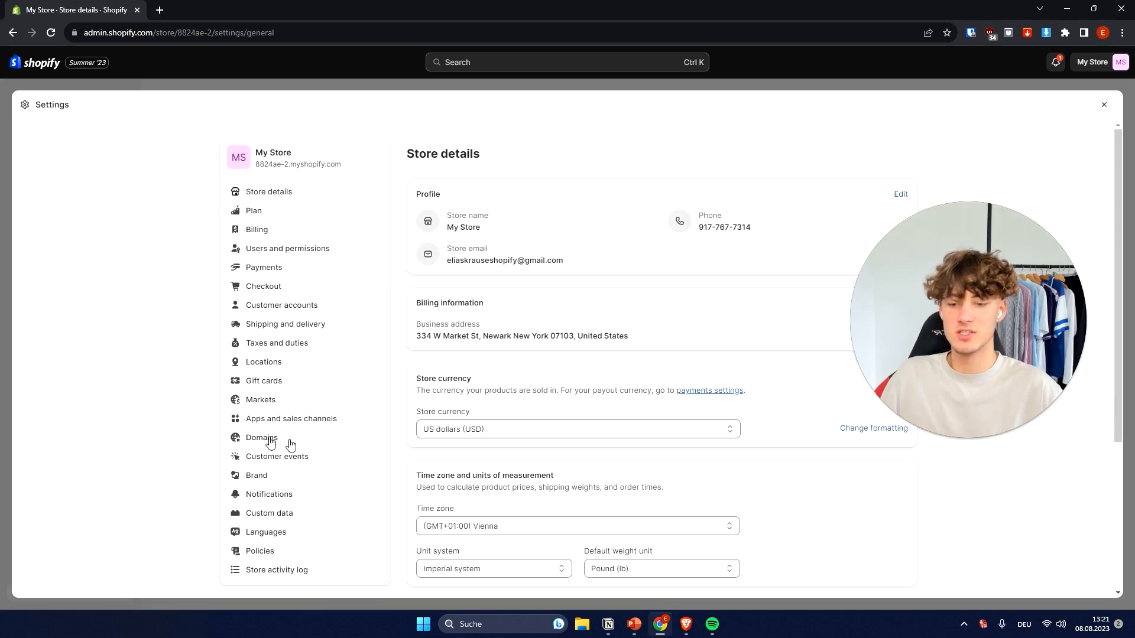
left_click(279, 421)
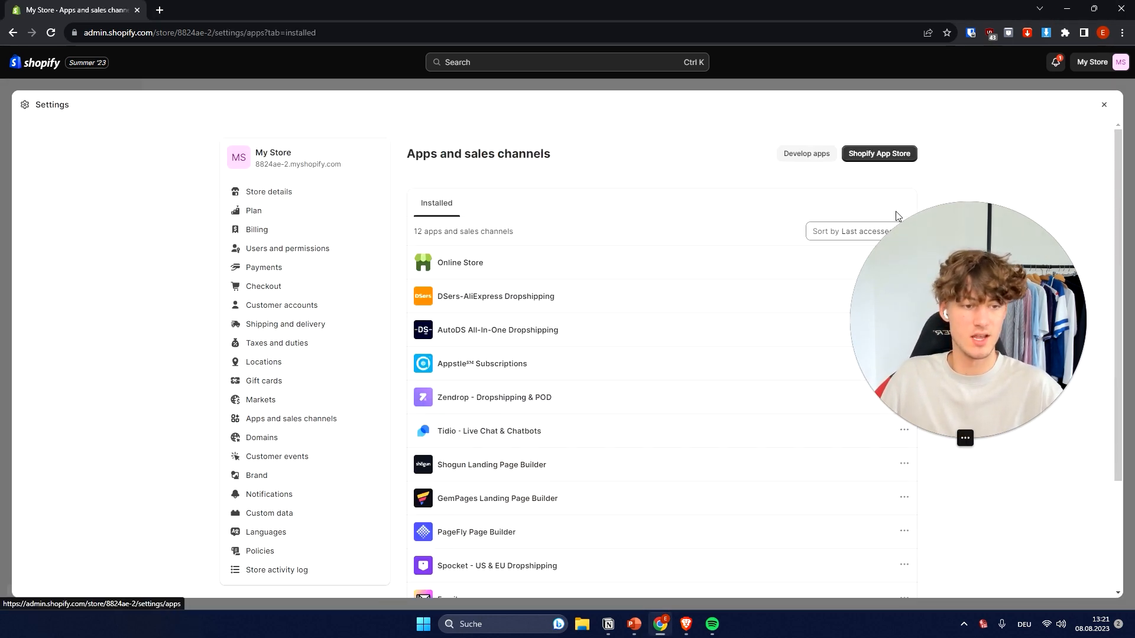
left_click(886, 156)
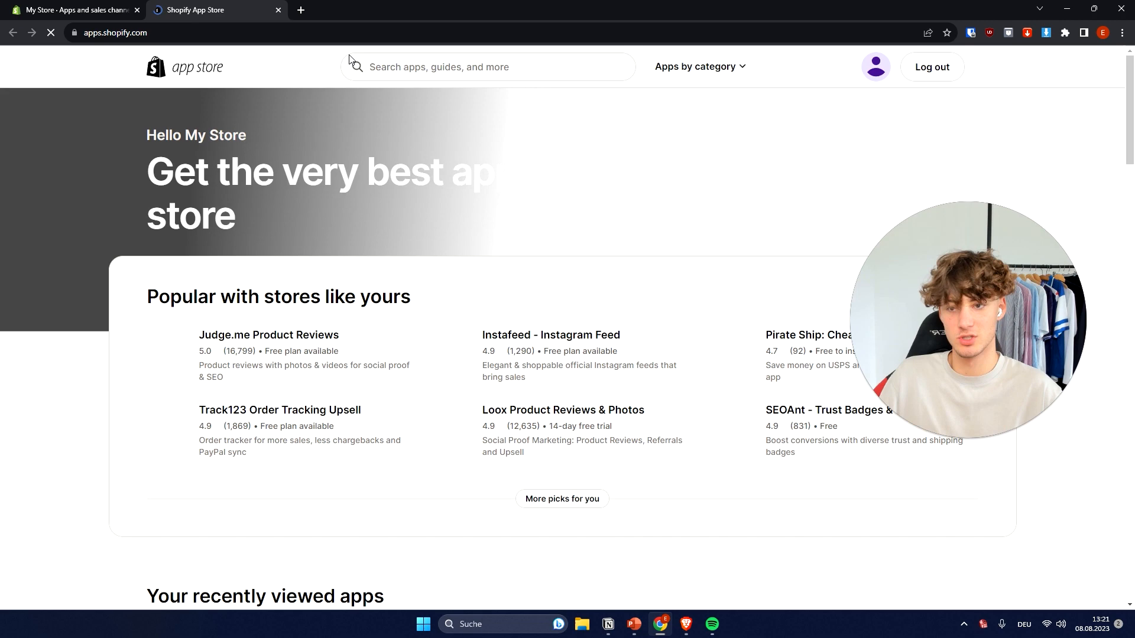
left_click(356, 66)
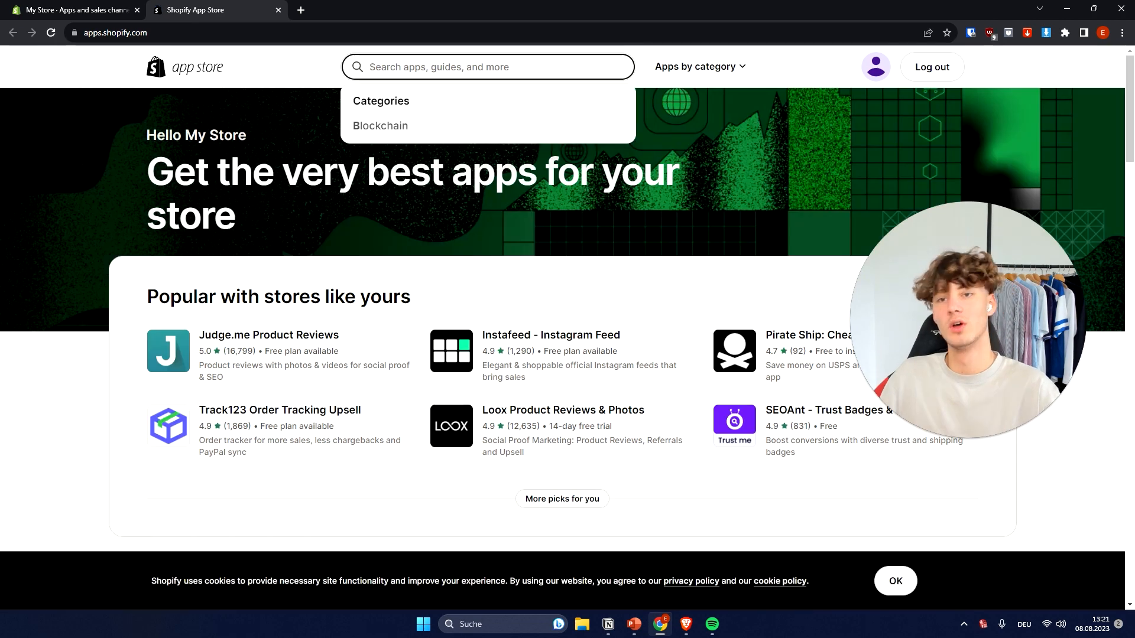
type("buy button")
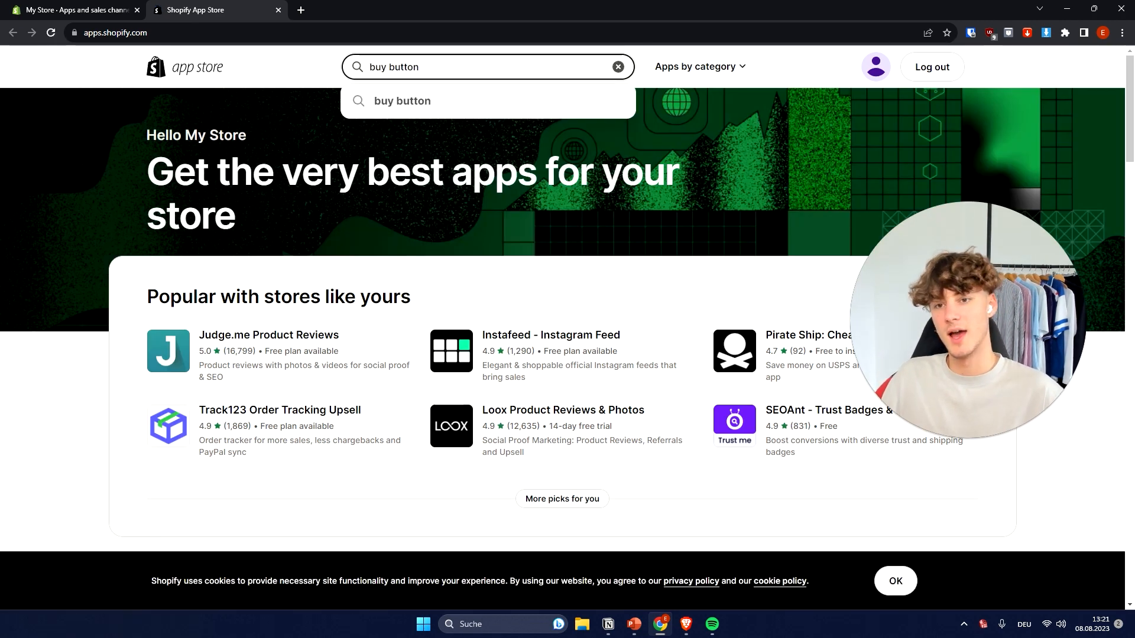
left_click(490, 111)
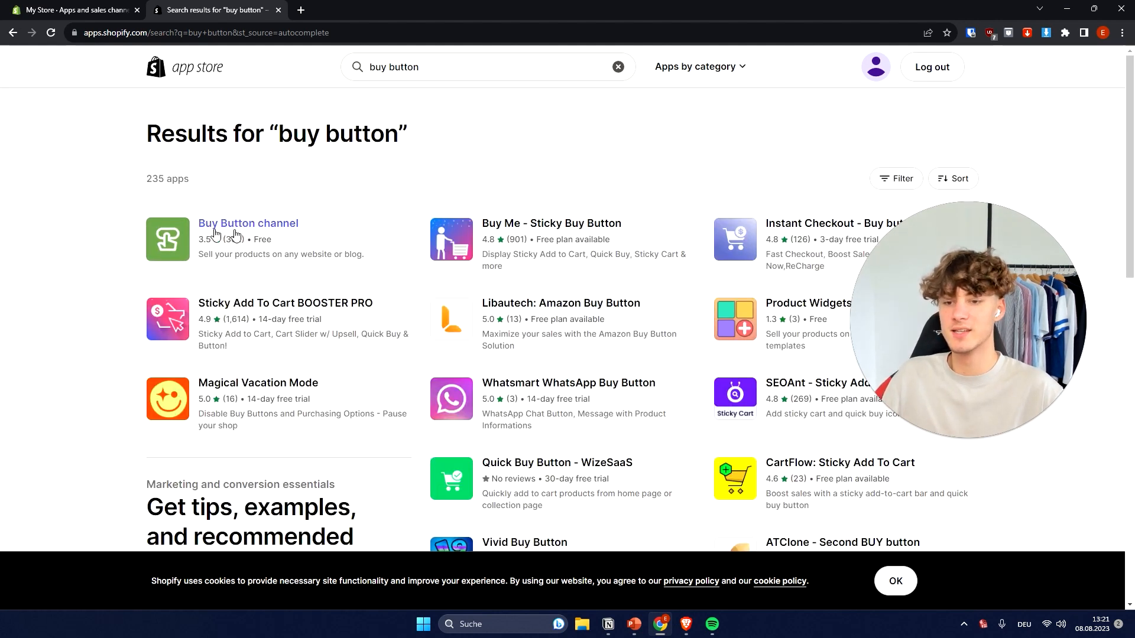
Install the free Buy Button channel by Shopify and add it to the store as a sales channel.
left_click(257, 230)
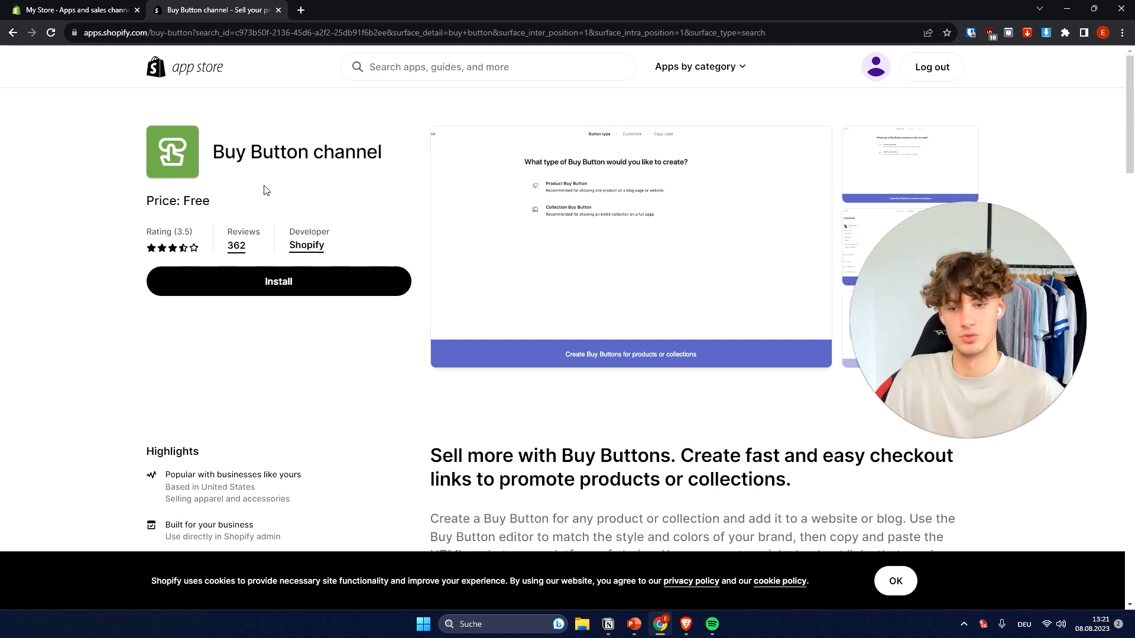
left_click(251, 281)
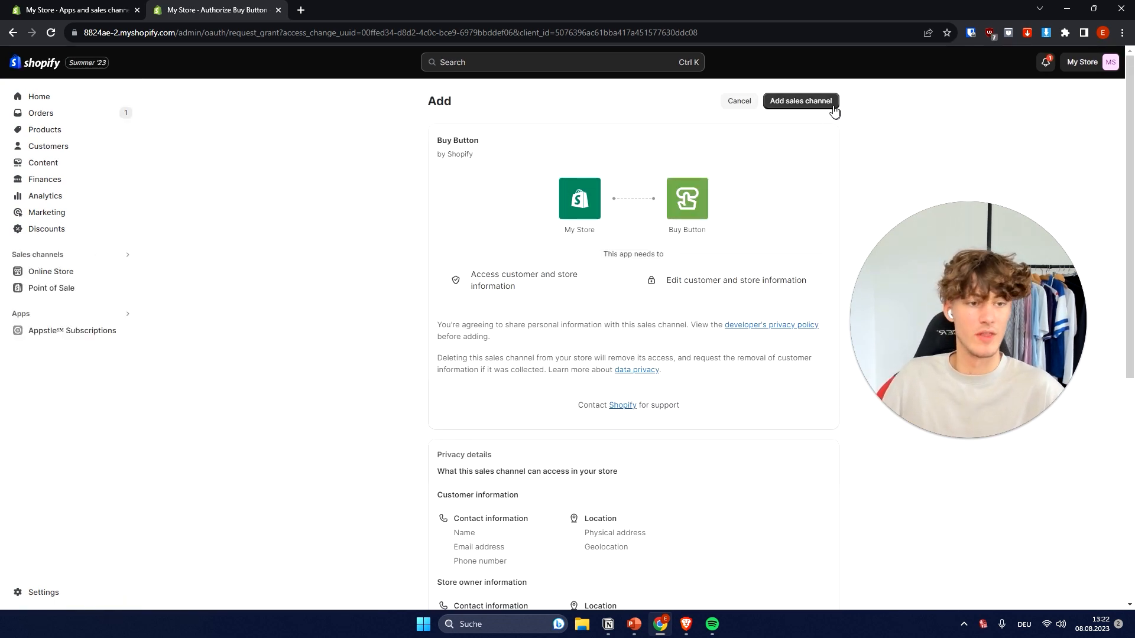
left_click(808, 103)
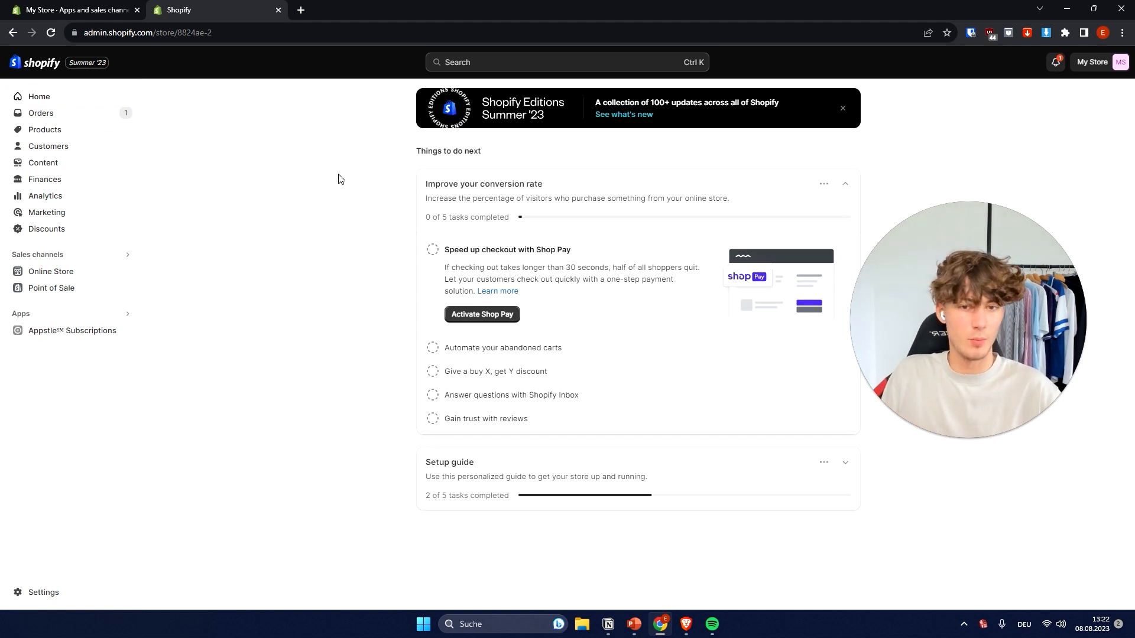
Search the store admin for "Buy button" and open the Buy Button app.
left_click(492, 64)
type("Buy button")
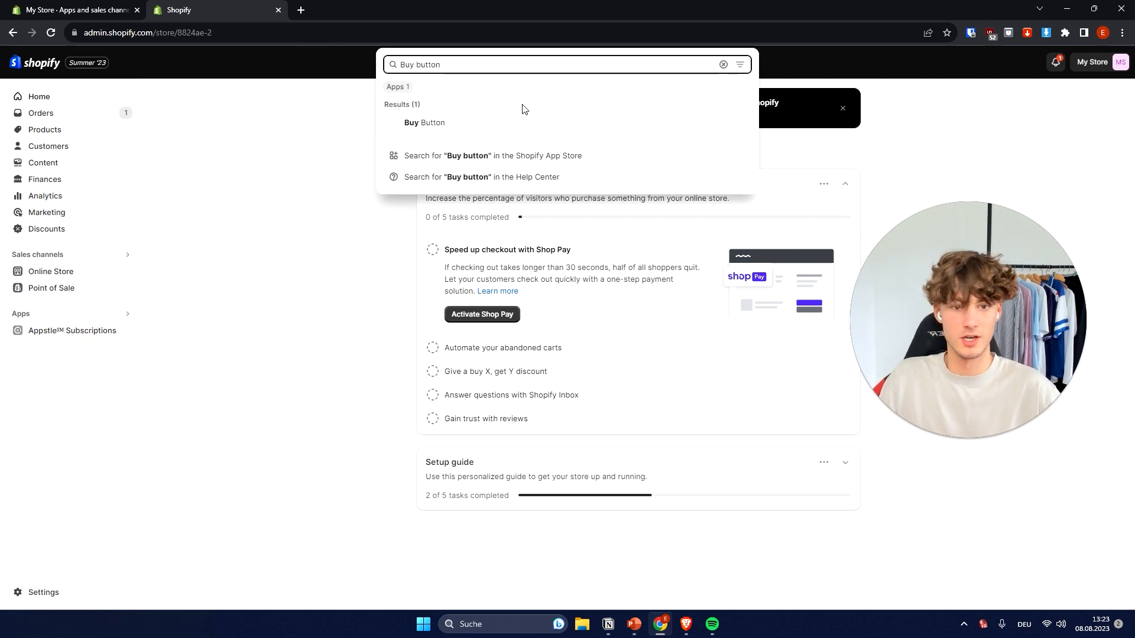
left_click(440, 128)
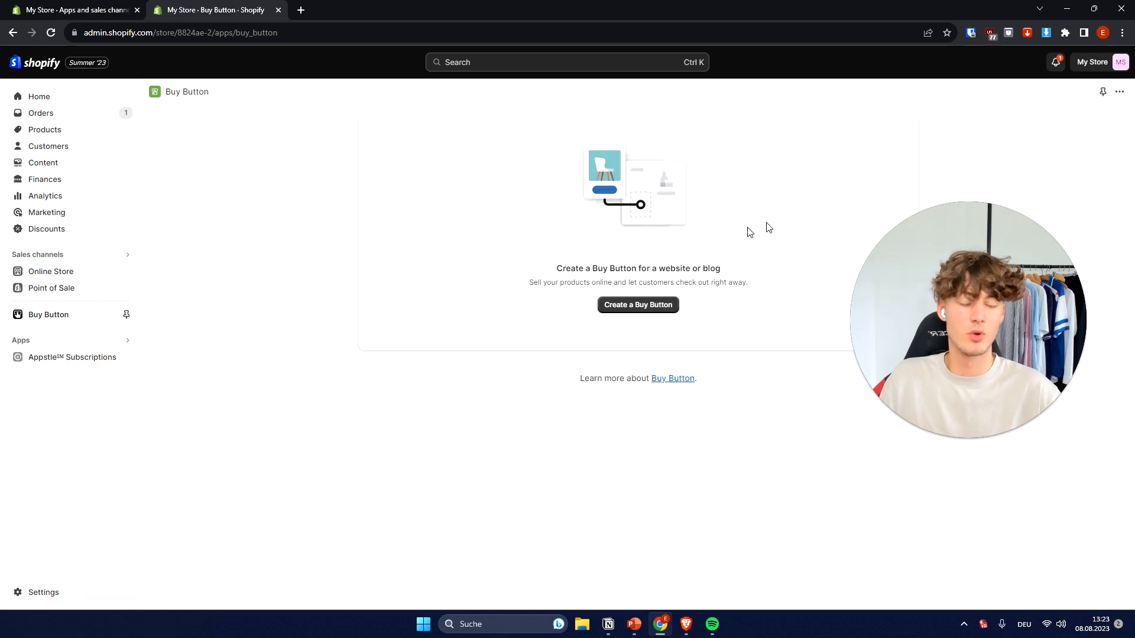
Create a Product Buy Button for the Overzised T-Shirt.
left_click(638, 304)
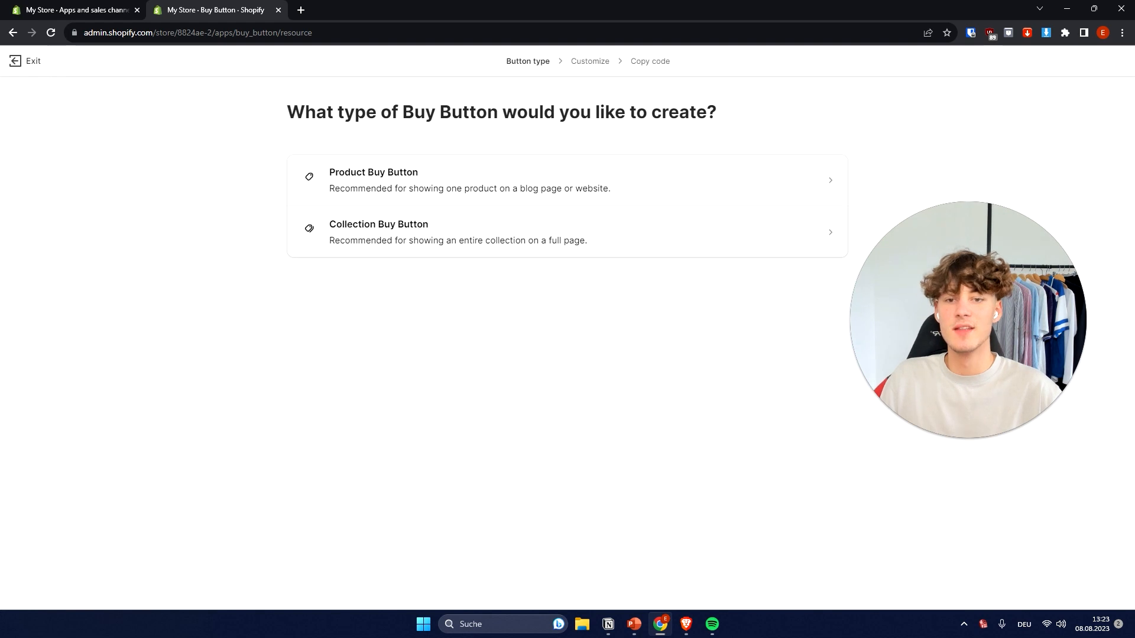
left_click_drag(355, 111, 569, 112)
left_click(569, 112)
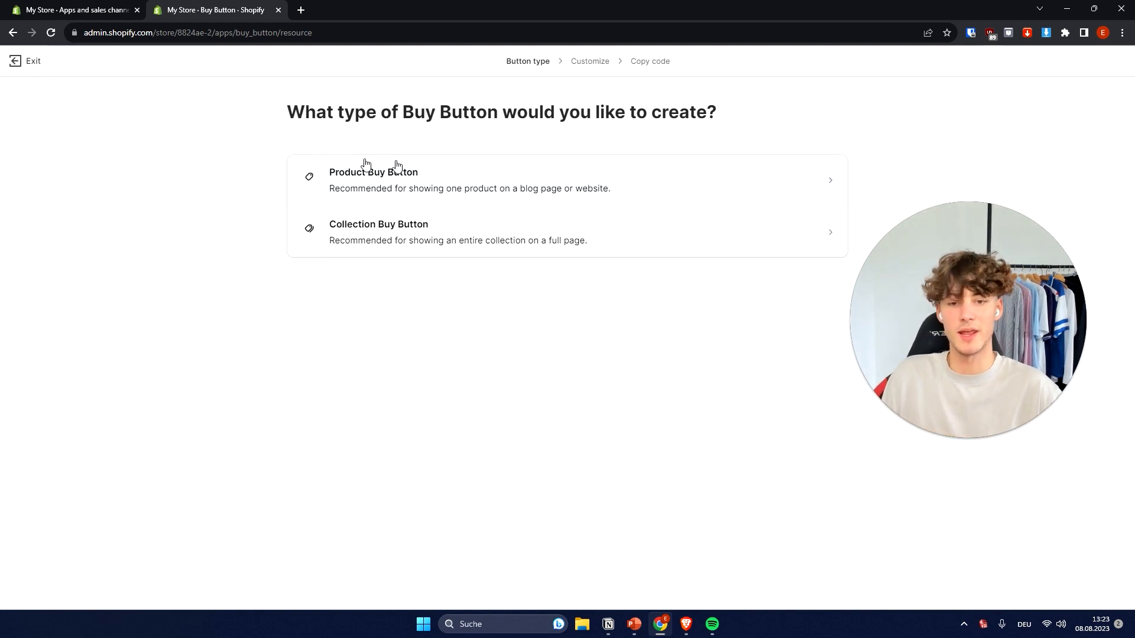
left_click(448, 174)
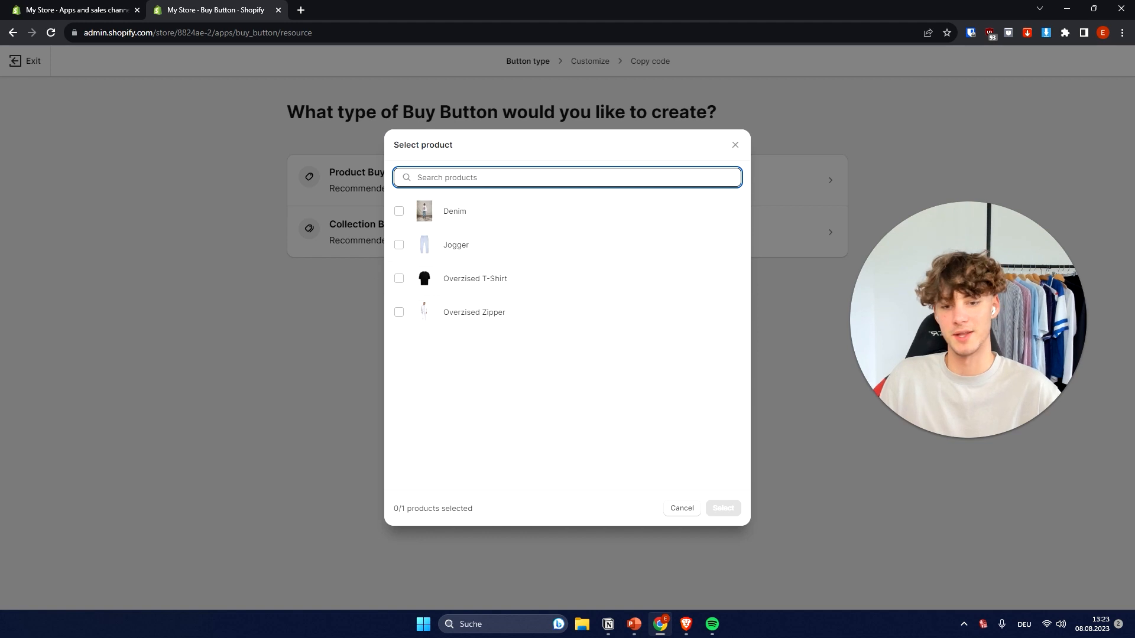
left_click(399, 278)
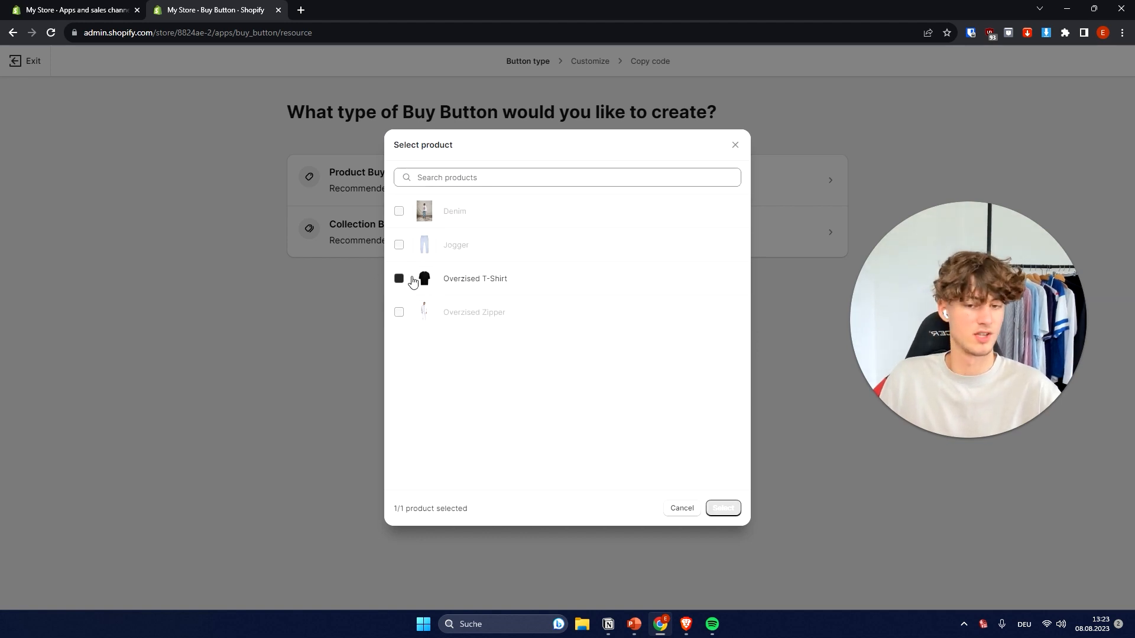
left_click(724, 508)
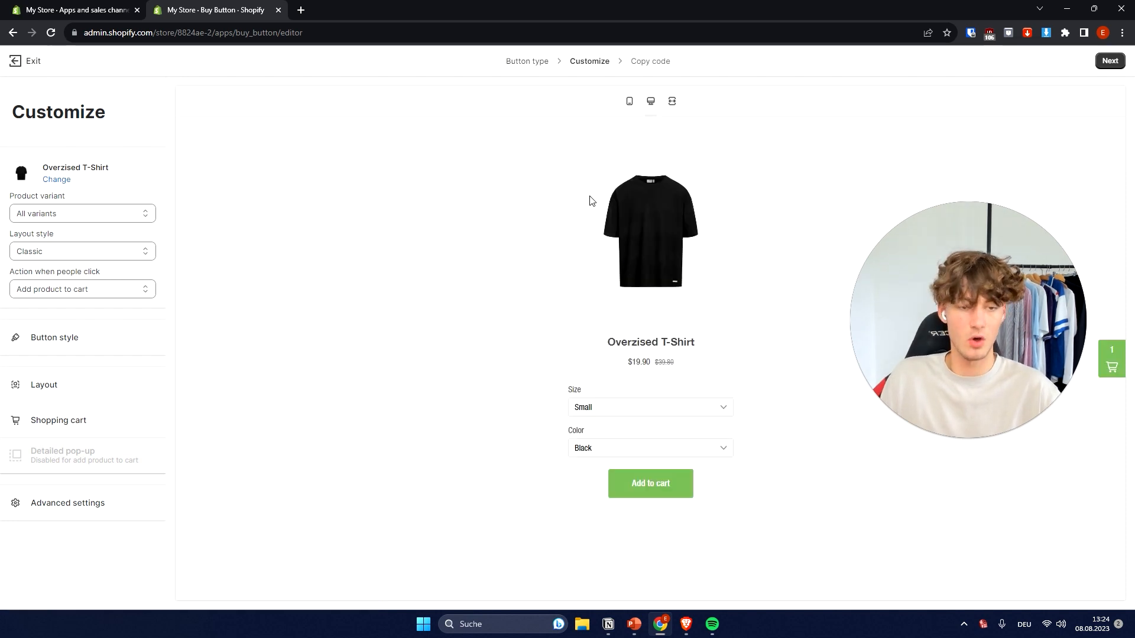
Check the Buy Button preview in the mobile view and return to the desktop view.
right_click(751, 465)
left_click(413, 306)
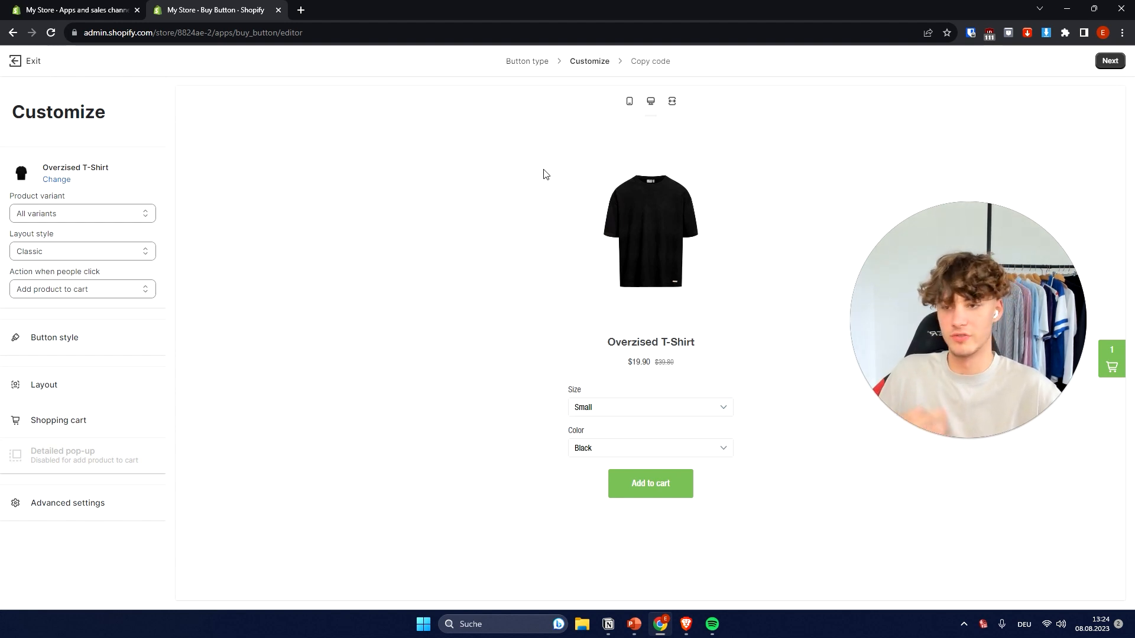
left_click(630, 111)
left_click(650, 104)
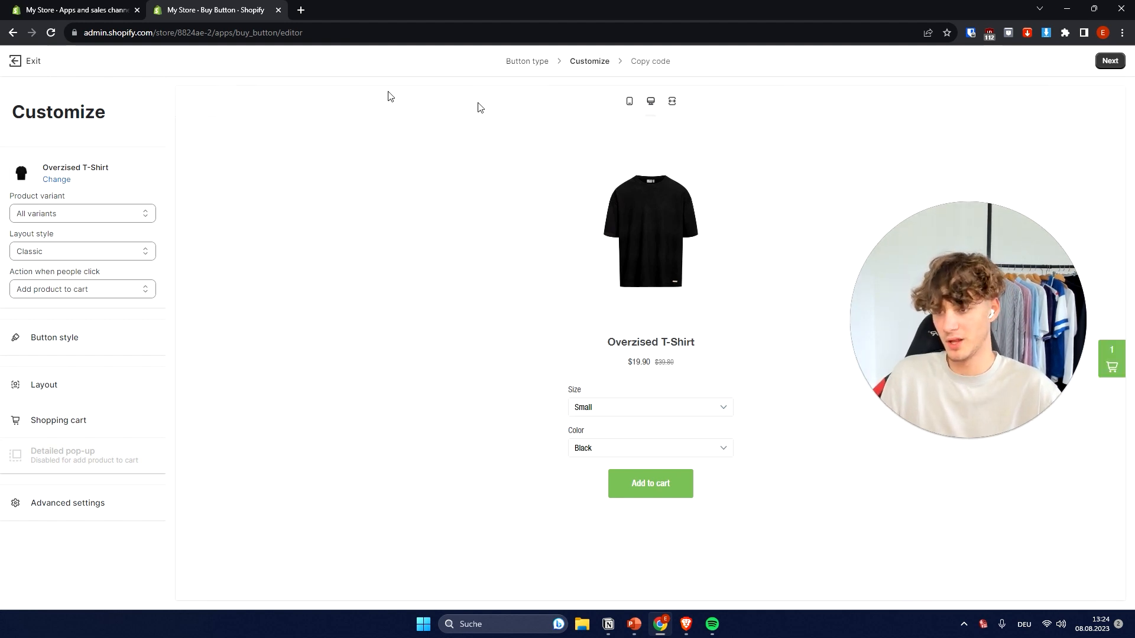
Try the Large / Forrest Green product variant and return the selection to All variants.
left_click_drag(66, 197, 15, 190)
left_click(79, 212)
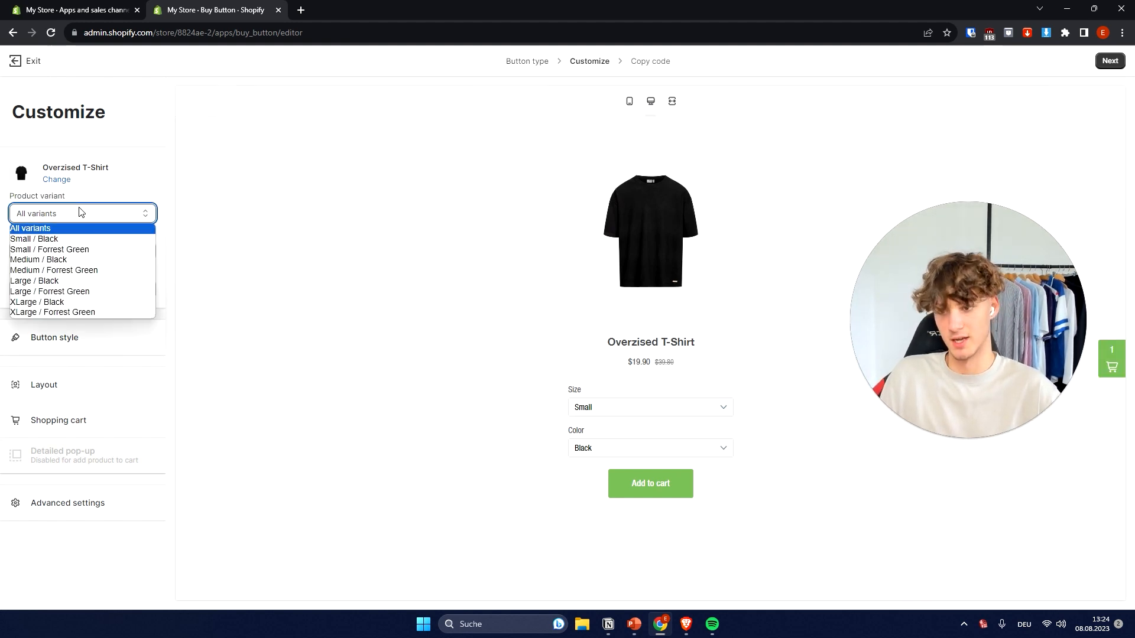
left_click(75, 211)
left_click(55, 212)
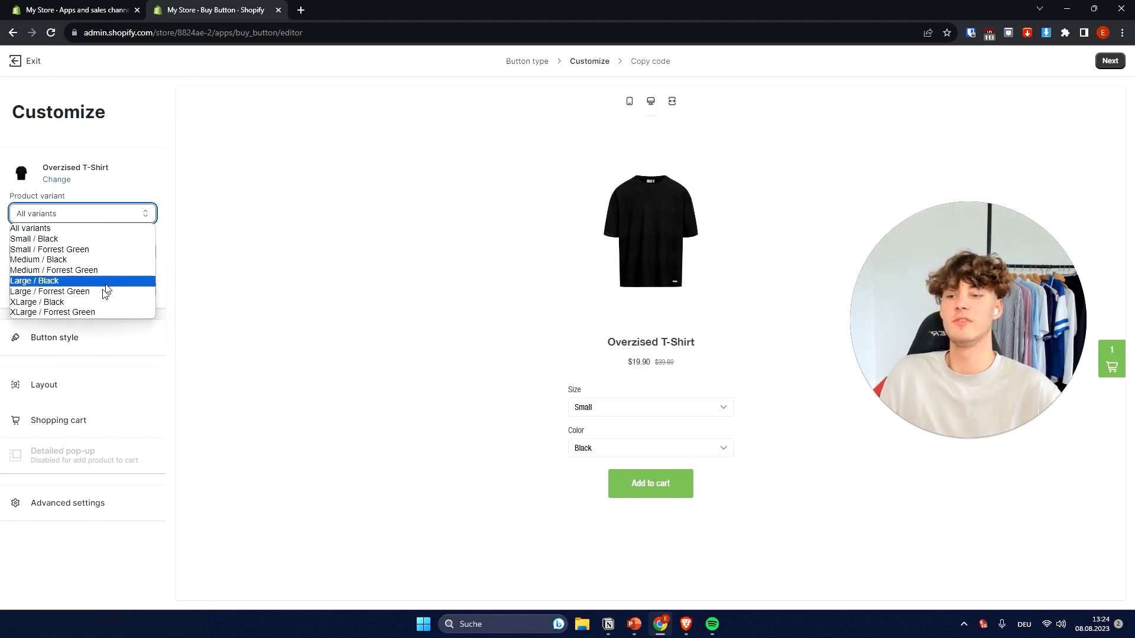
left_click(70, 292)
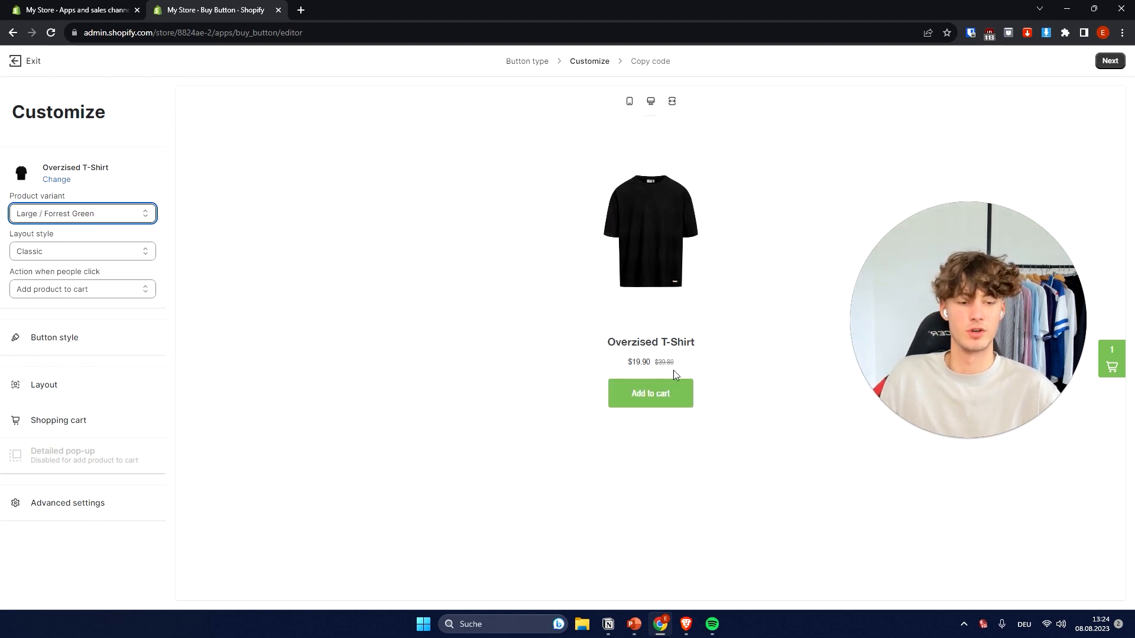
triple_click(51, 199)
left_click(39, 198)
left_click(77, 216)
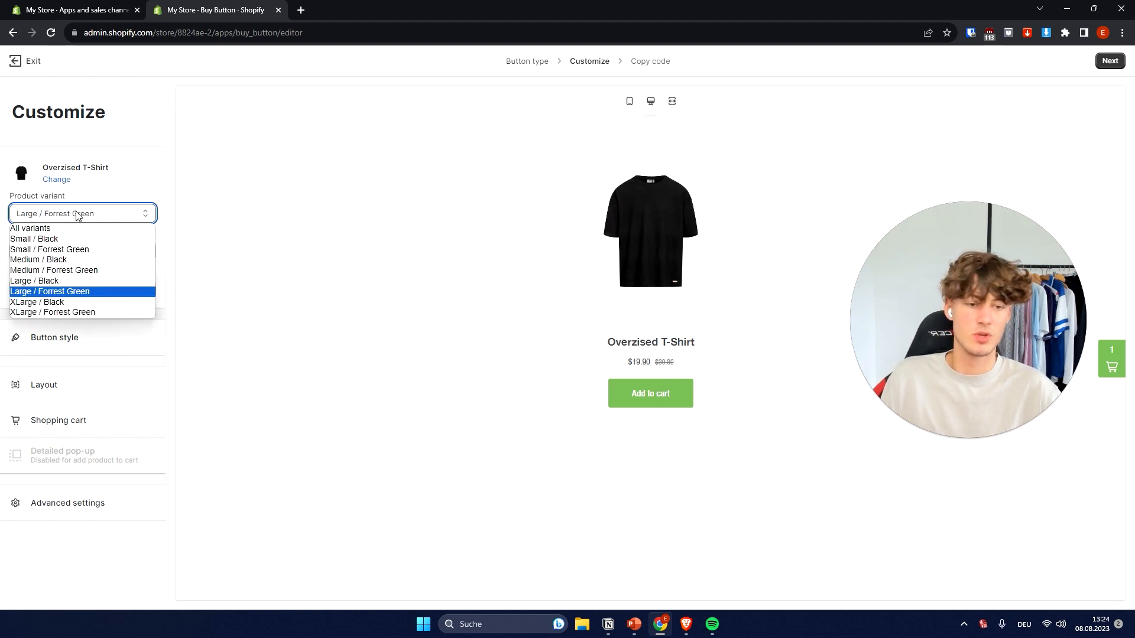
left_click(73, 232)
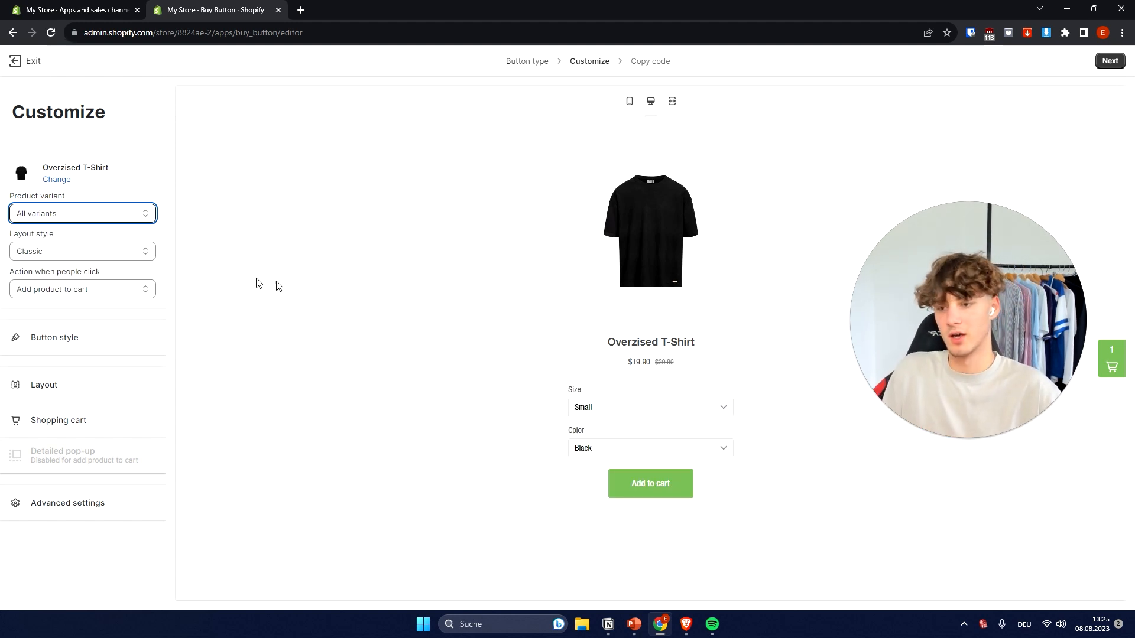
Try the Basic layout style and return to Classic.
left_click_drag(79, 241, 10, 238)
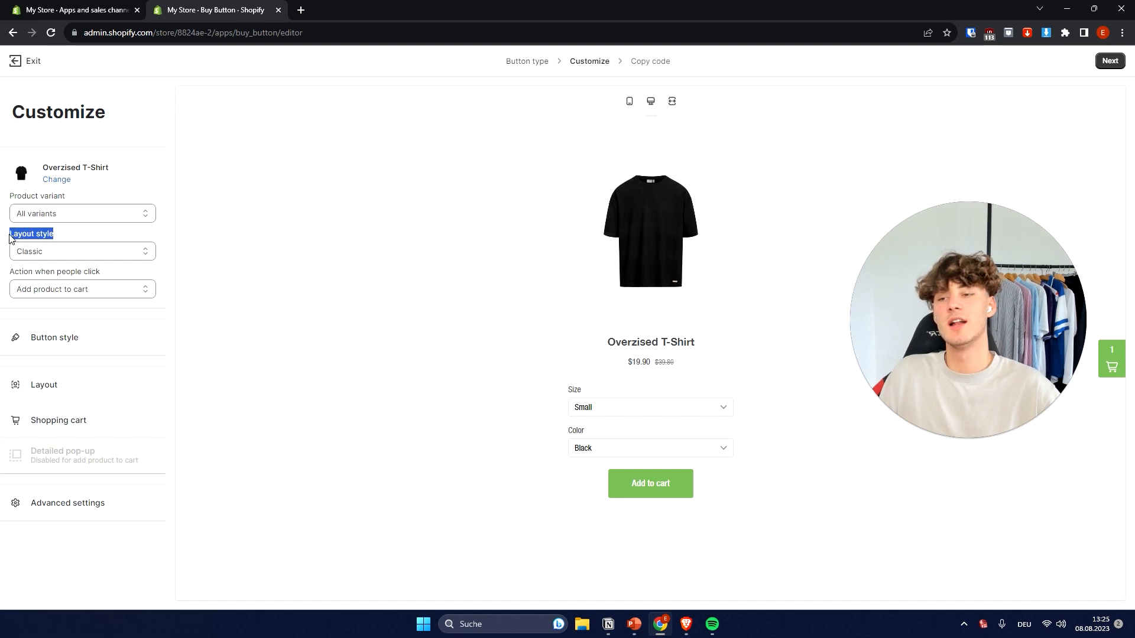
left_click(90, 252)
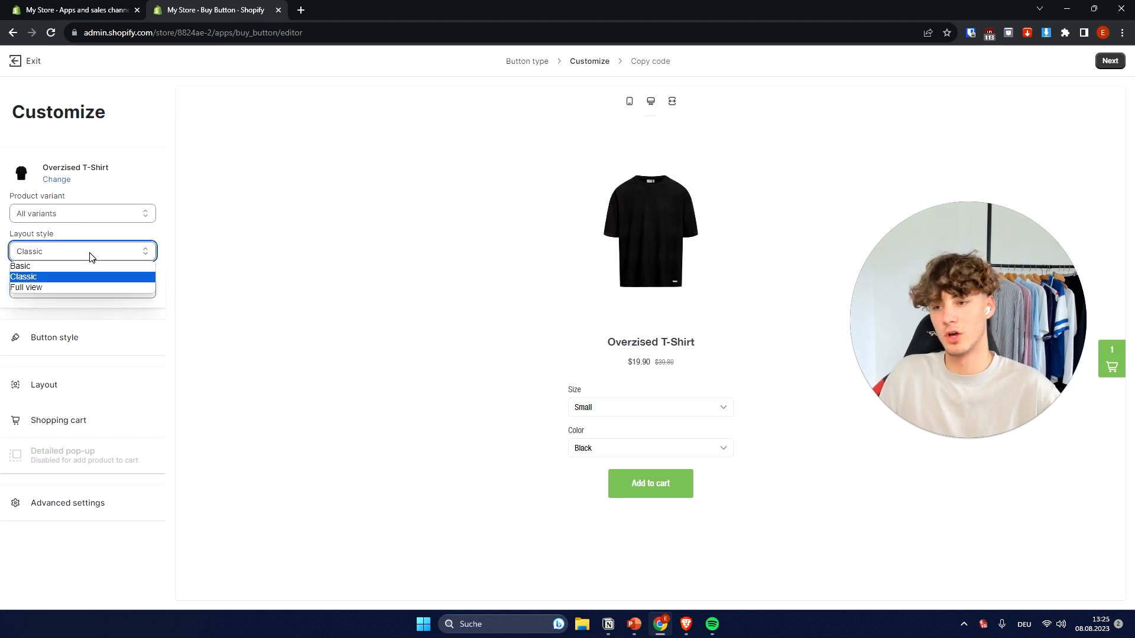
left_click(24, 266)
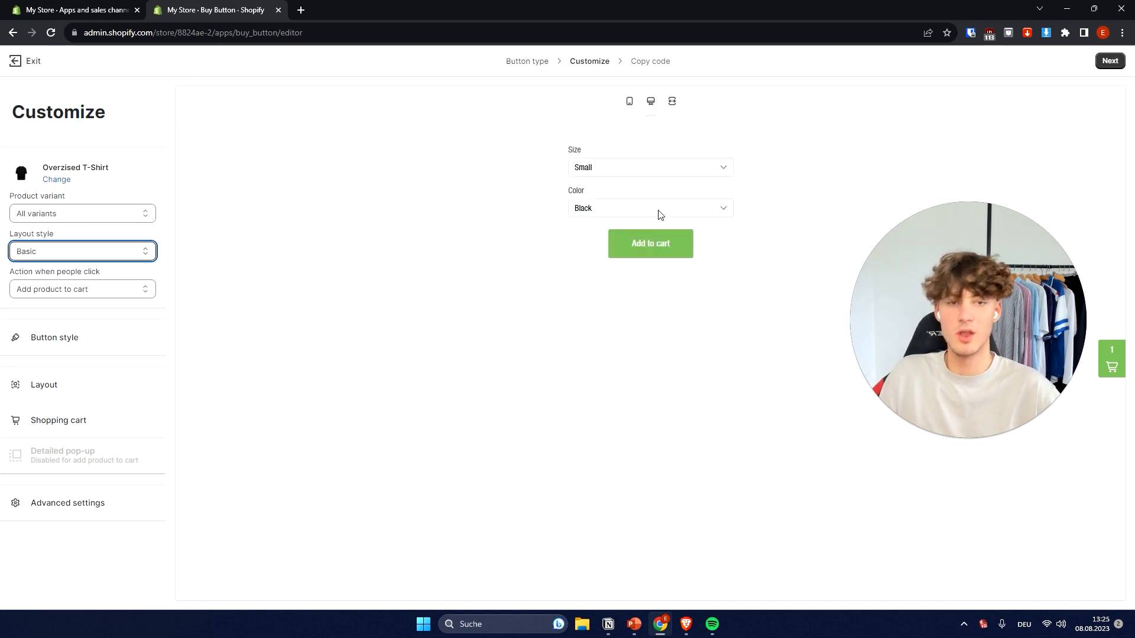
left_click(144, 248)
left_click(107, 268)
left_click(131, 255)
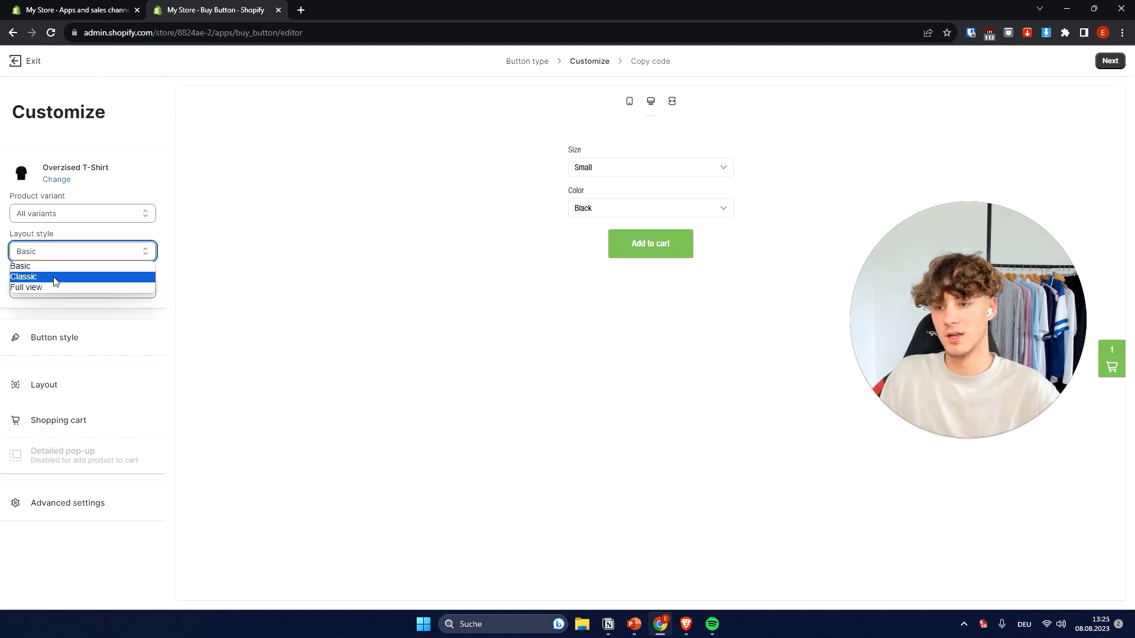
left_click(54, 277)
Try the Full view layout style, paging through its product images, and return to Classic.
left_click(94, 252)
left_click(77, 287)
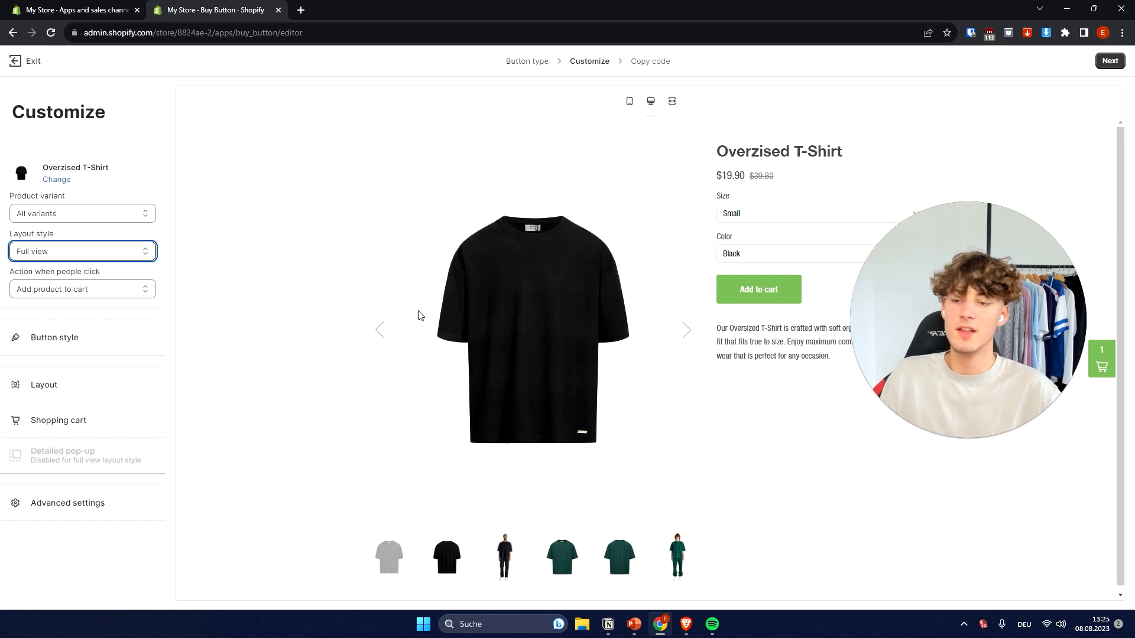
left_click(687, 331)
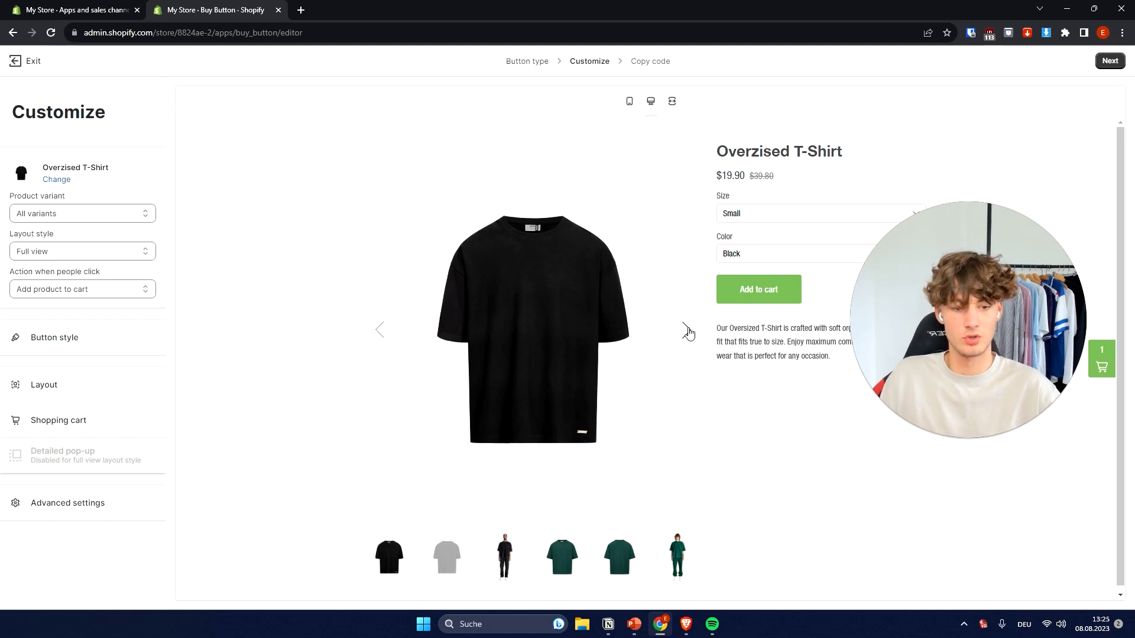
left_click(688, 330)
left_click(380, 334)
left_click(380, 334)
left_click(380, 335)
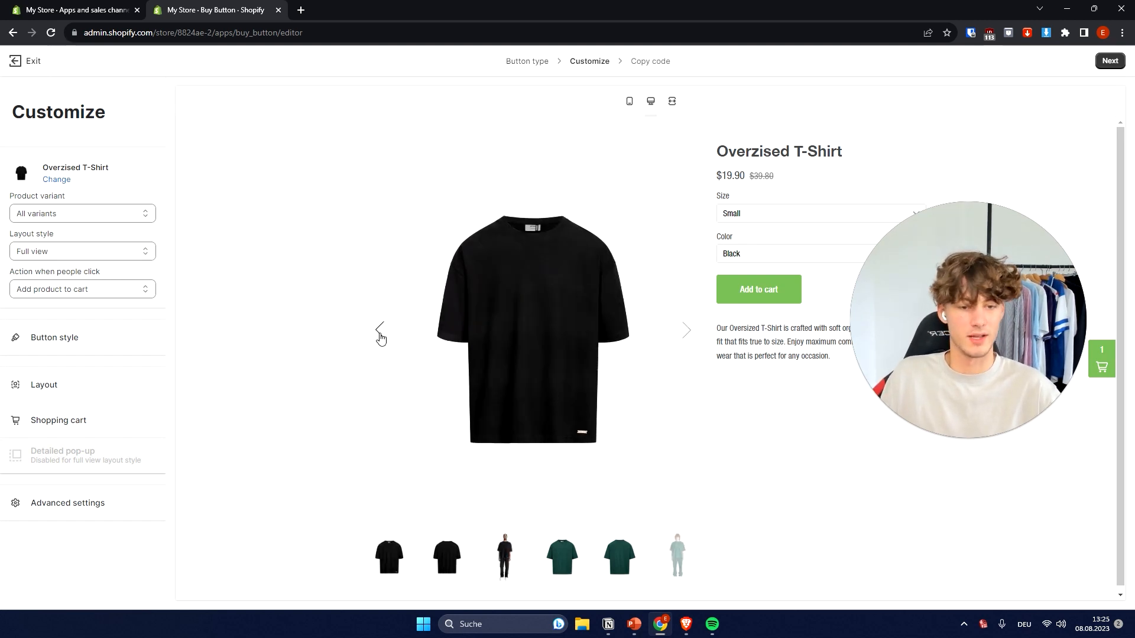
left_click(77, 251)
left_click(71, 275)
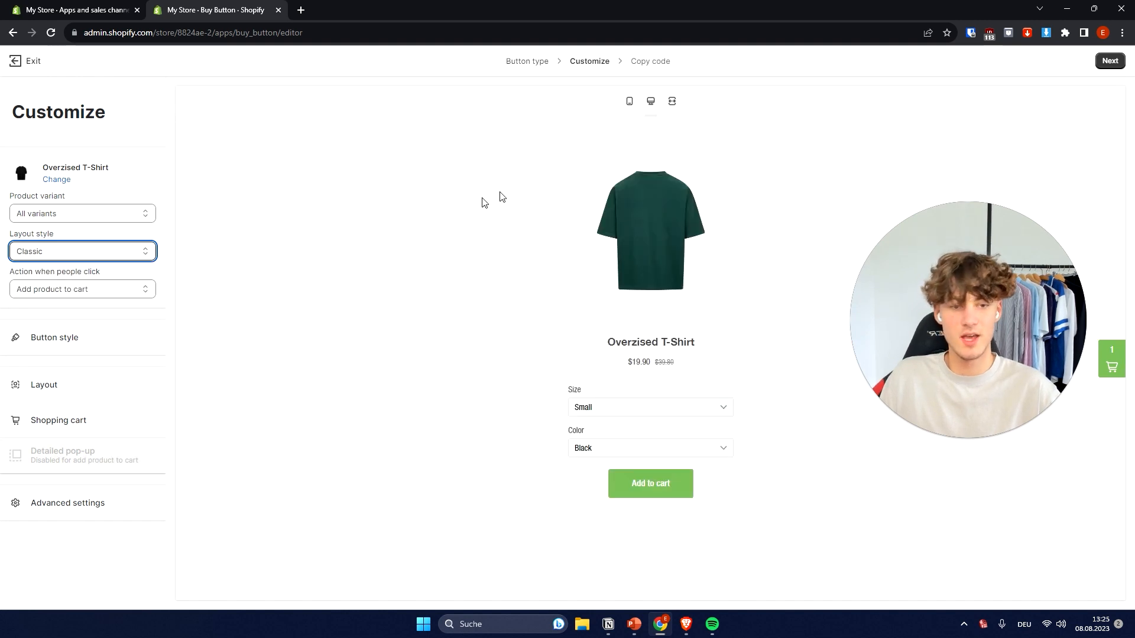
Set the Buy Button's layout style to Full view.
left_click(97, 254)
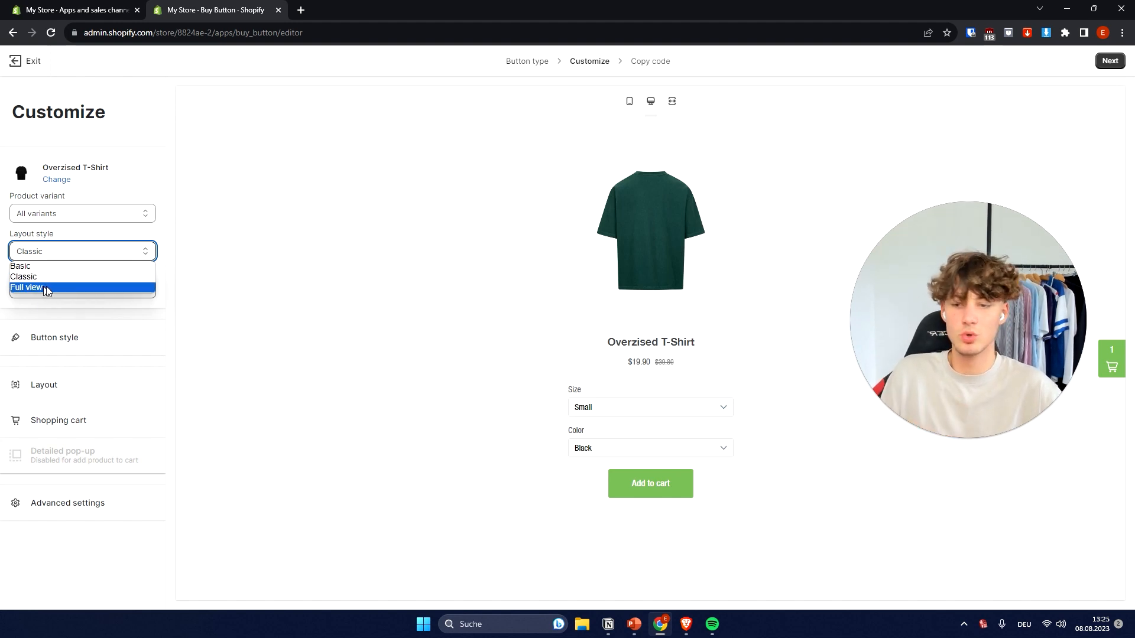
left_click(44, 287)
left_click(83, 251)
left_click(437, 564)
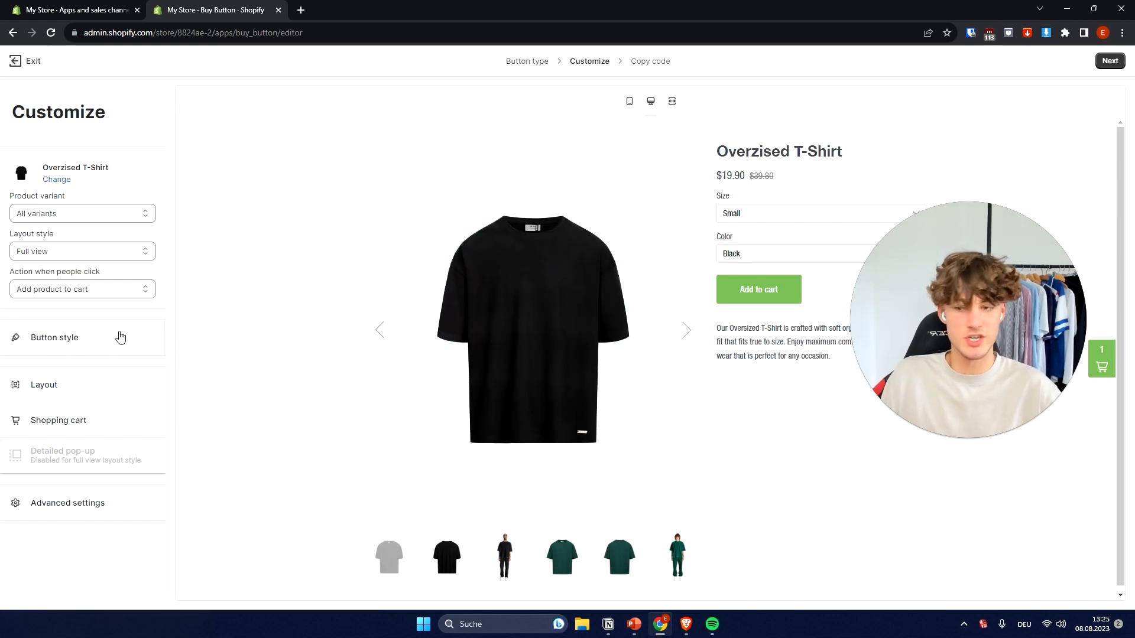
Set the button corners to 30 px in the button style settings.
left_click(84, 334)
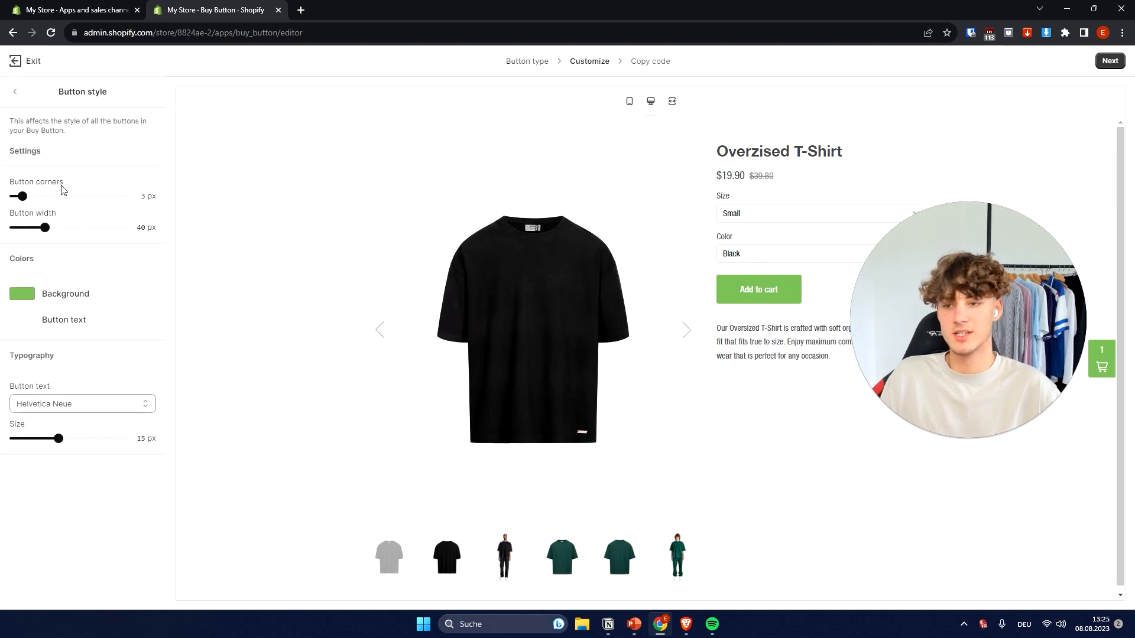
left_click_drag(27, 198, 97, 196)
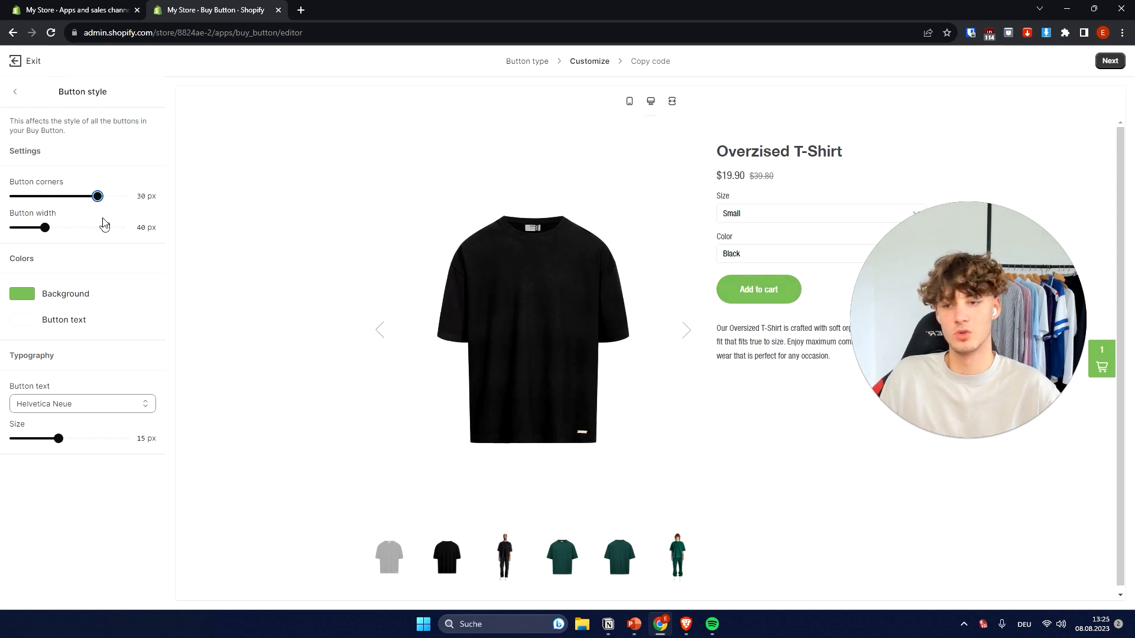
Set the button width to 138 px in the button style settings.
left_click_drag(51, 230, 121, 229)
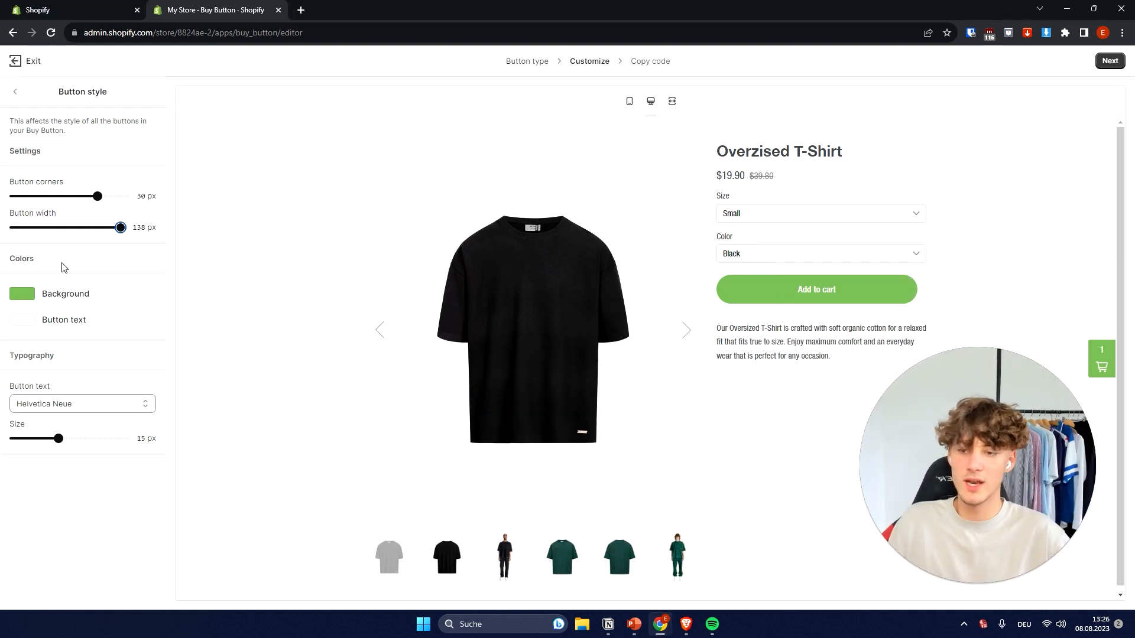
left_click_drag(47, 258, 9, 260)
left_click_drag(121, 292, 60, 291)
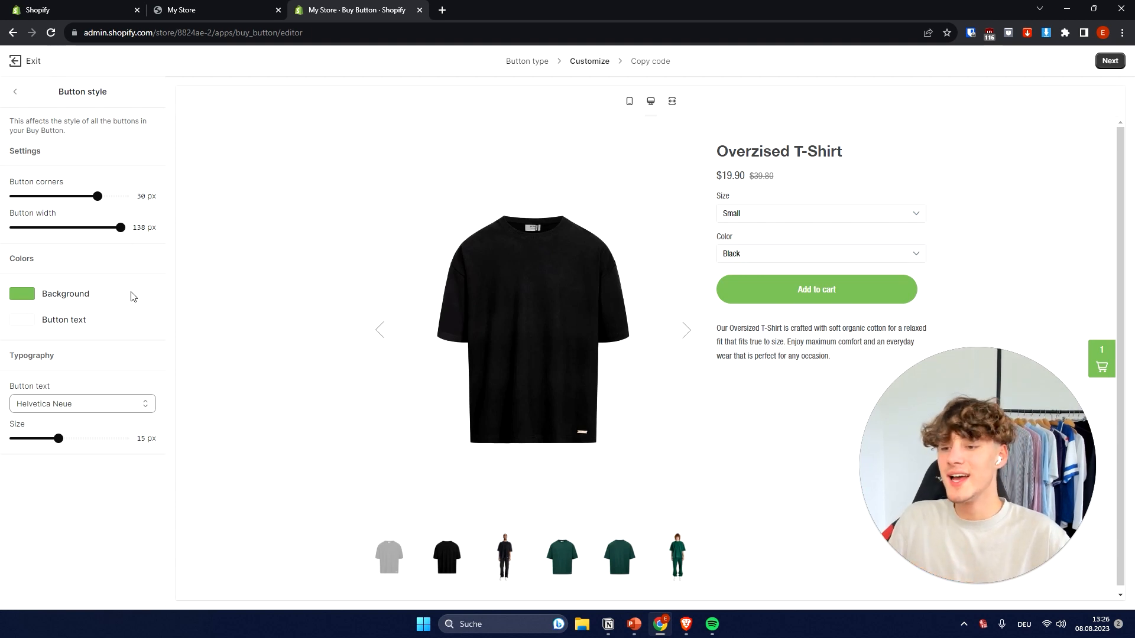
mouse_move(106, 296)
left_mouse_down()
mouse_move(43, 299)
mouse_move(111, 301)
left_mouse_up()
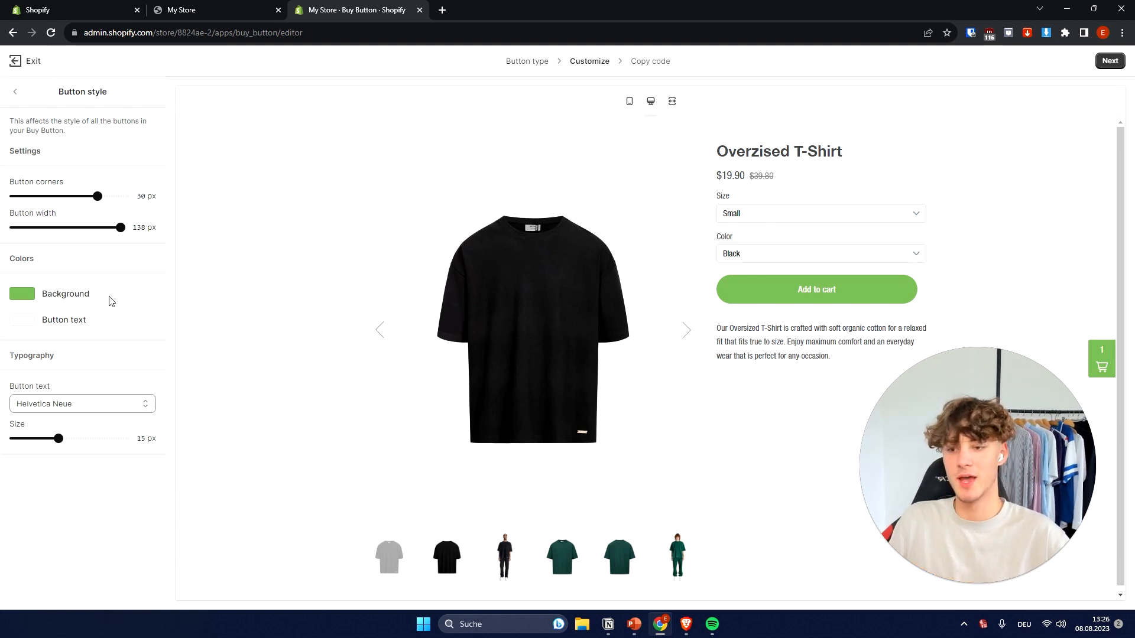
Switch to the Dawn theme editor and copy background color code 334FB4 from the announcement bar's color scheme, Scheme 5.
left_click(198, 10)
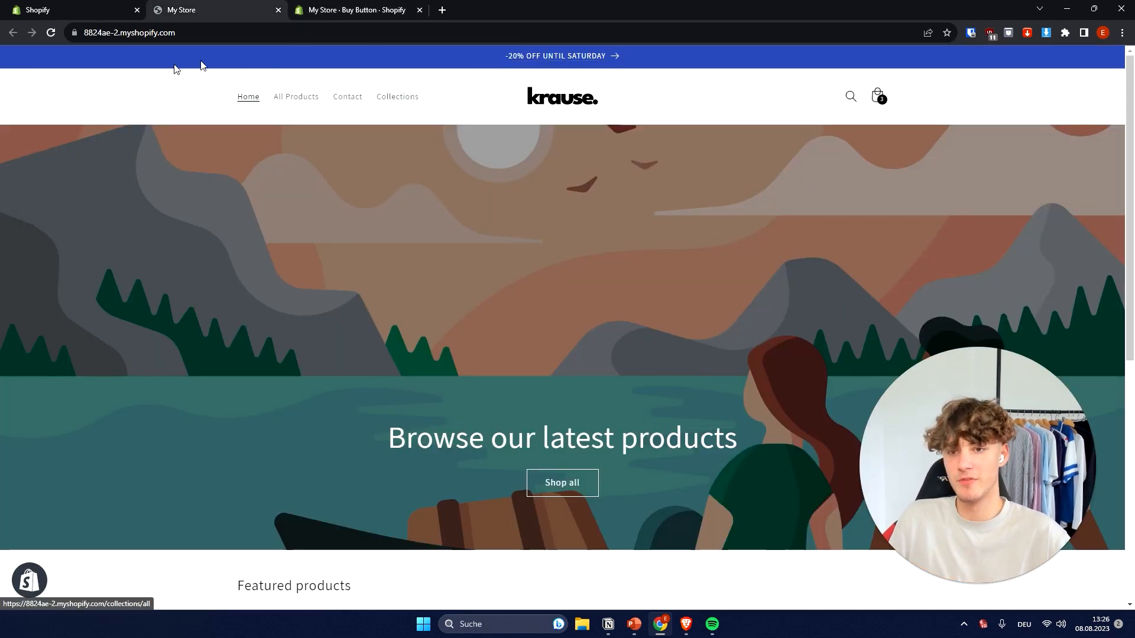
left_click(117, 7)
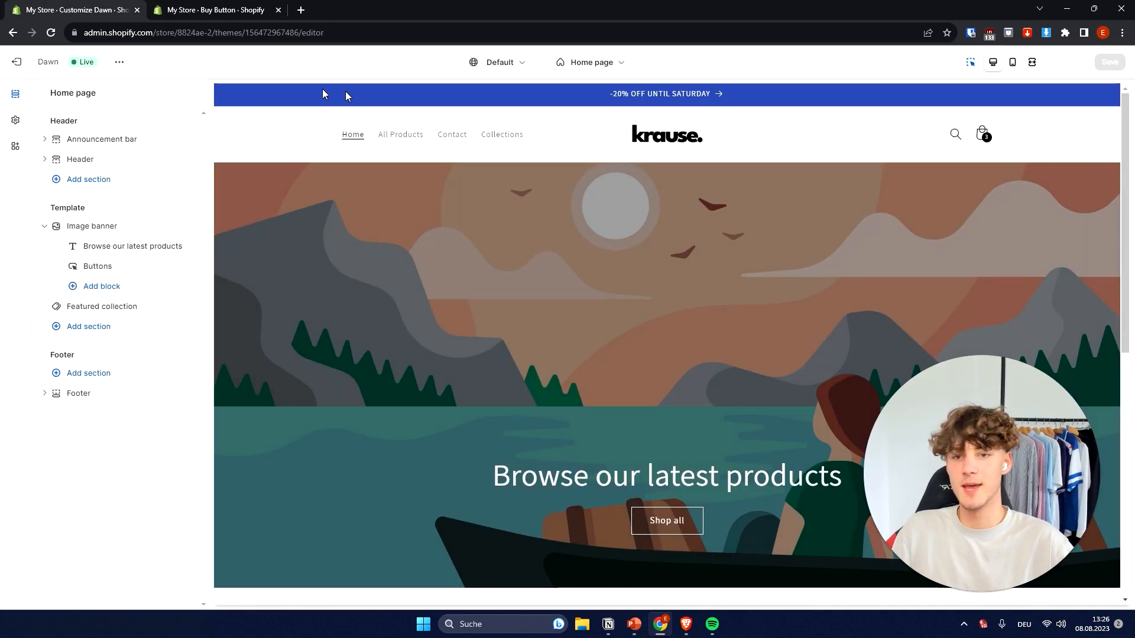
left_click(15, 120)
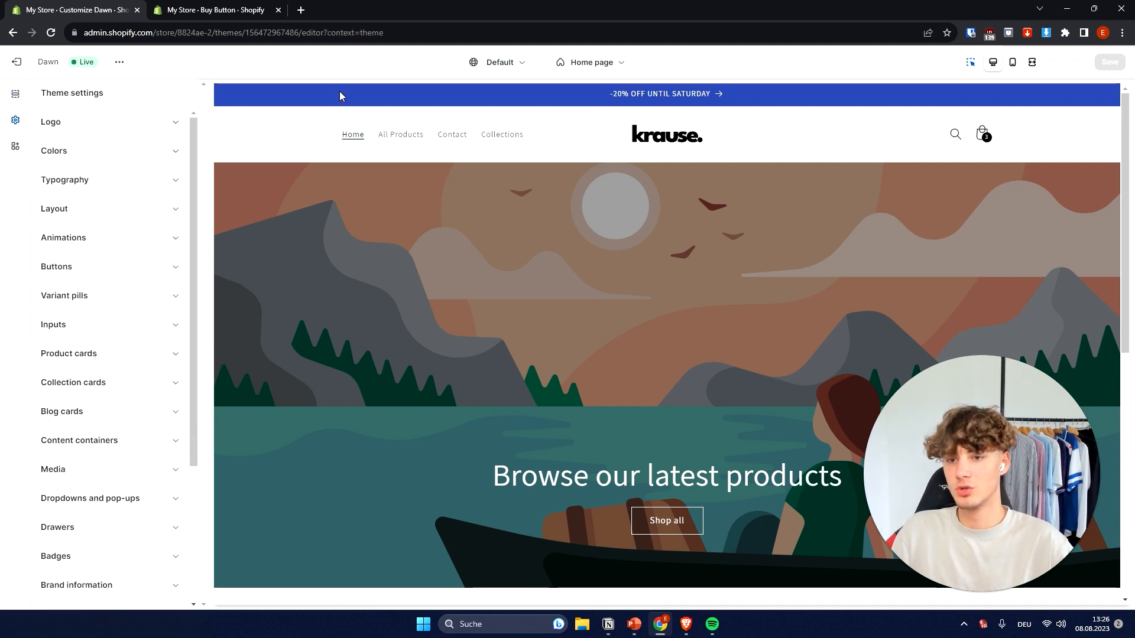
left_click(242, 95)
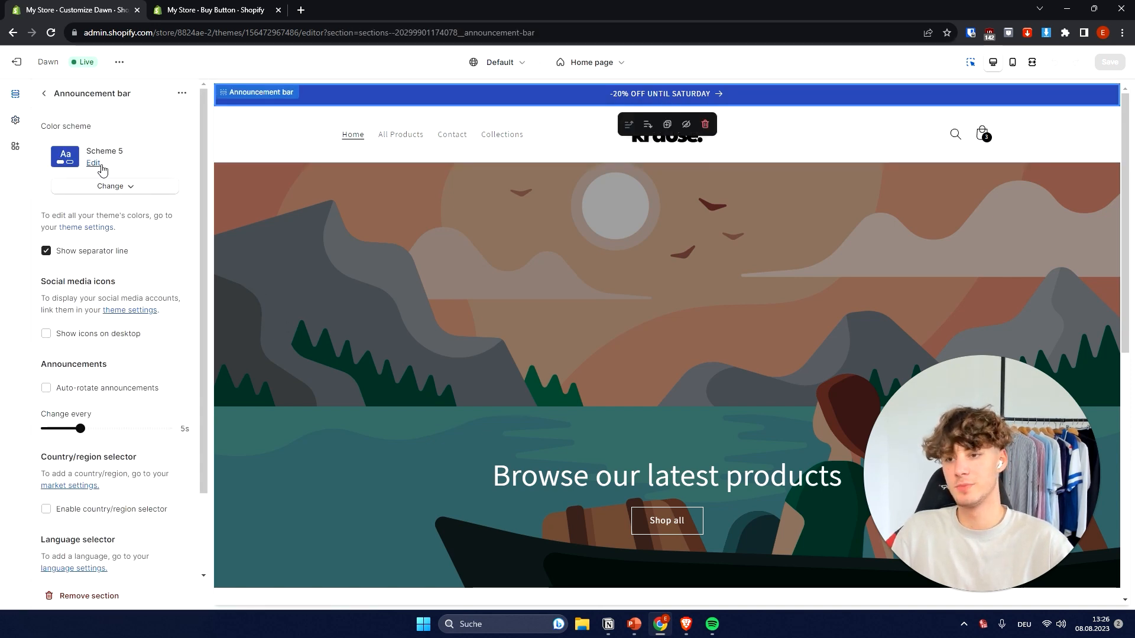
left_click(93, 163)
left_click(55, 209)
double_click(108, 339)
key("ctrl+c")
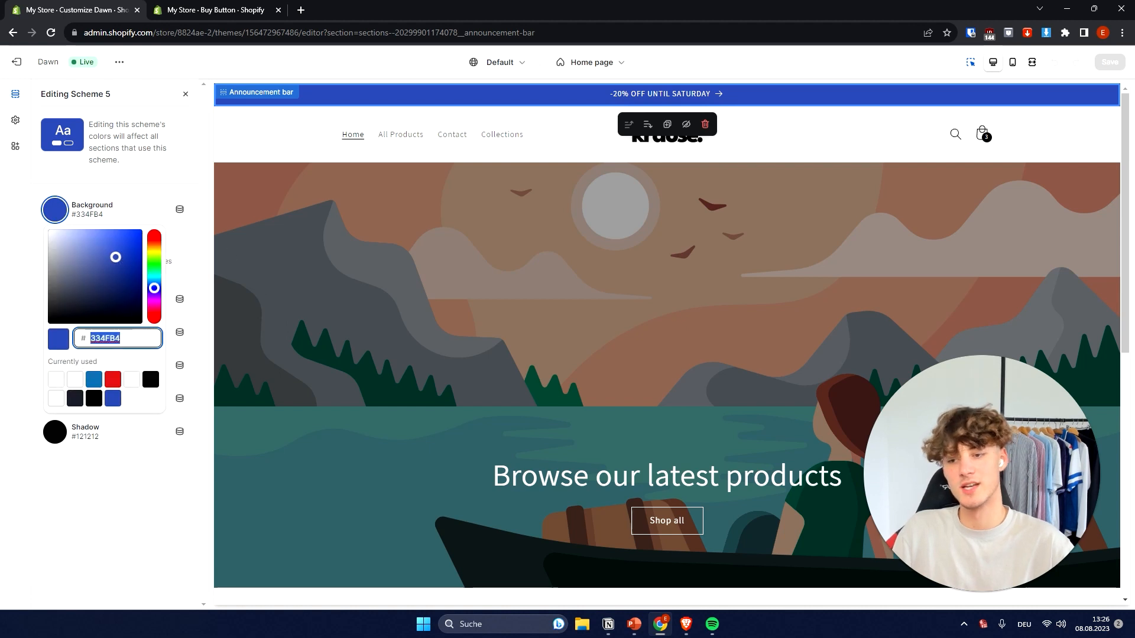
Return to the Buy Button editor and set the button's background color to 334FB4.
left_click(212, 10)
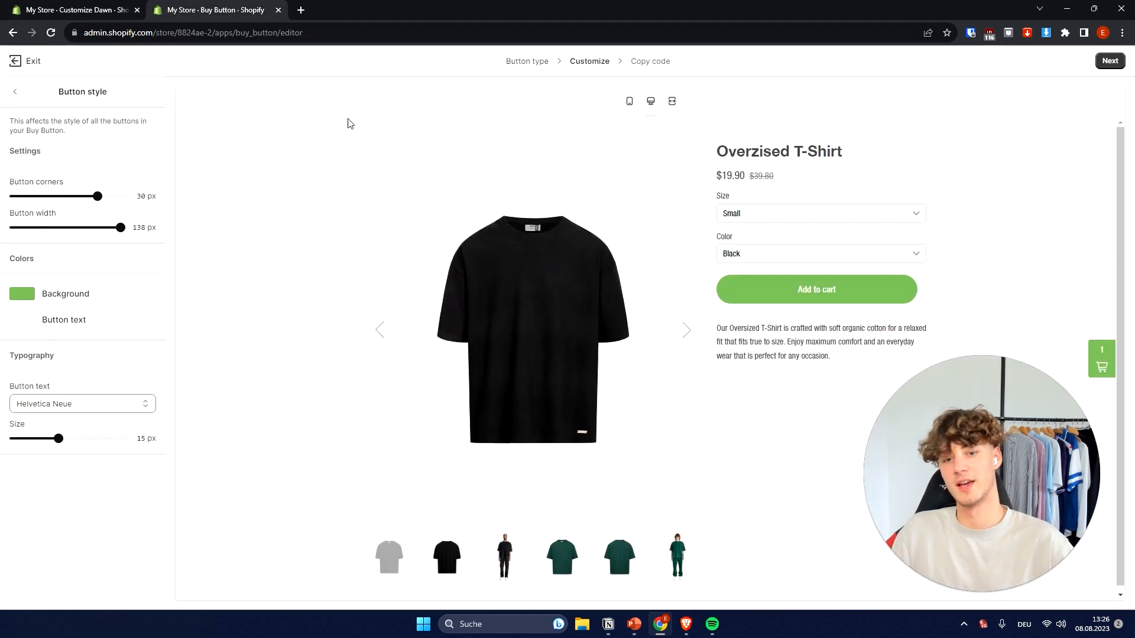
left_click(39, 297)
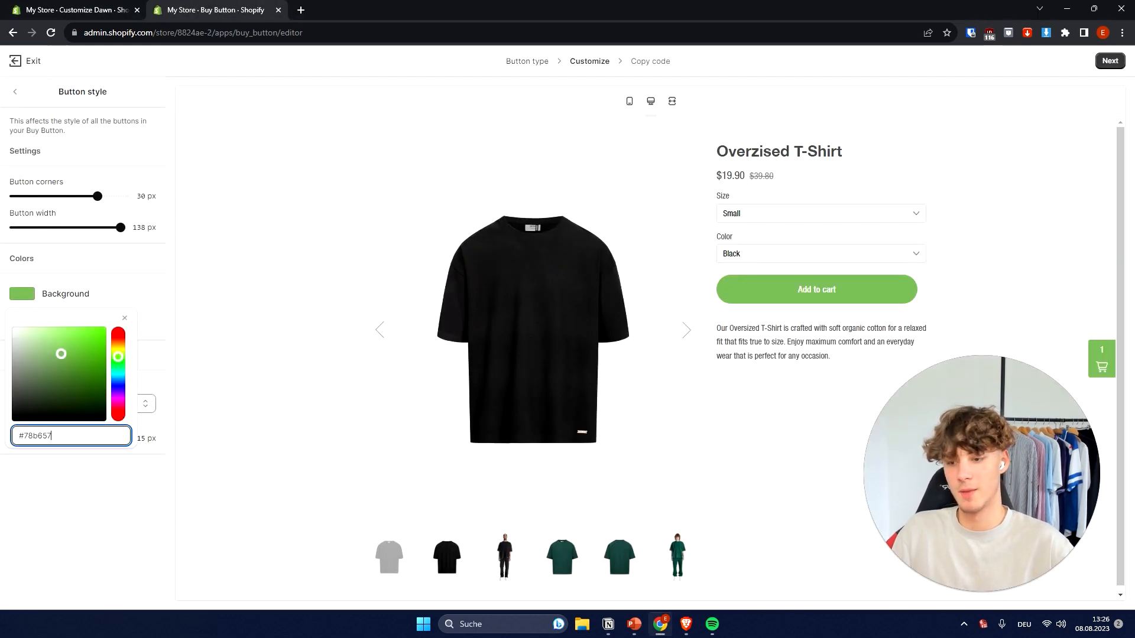
key("ctrl+a")
key("ctrl+v")
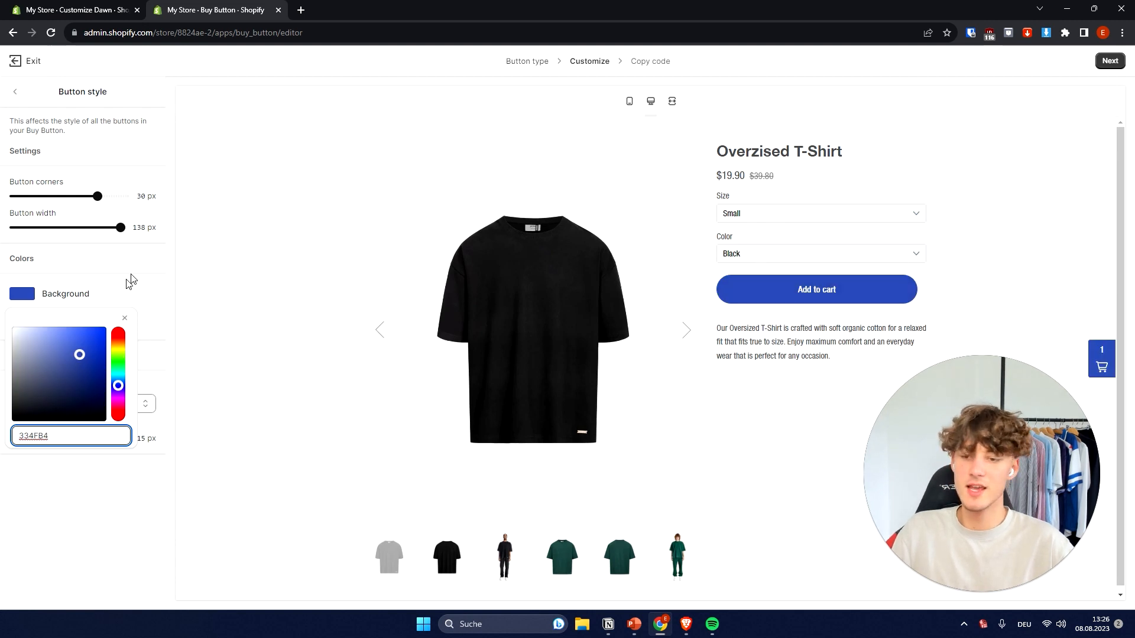
left_click(131, 281)
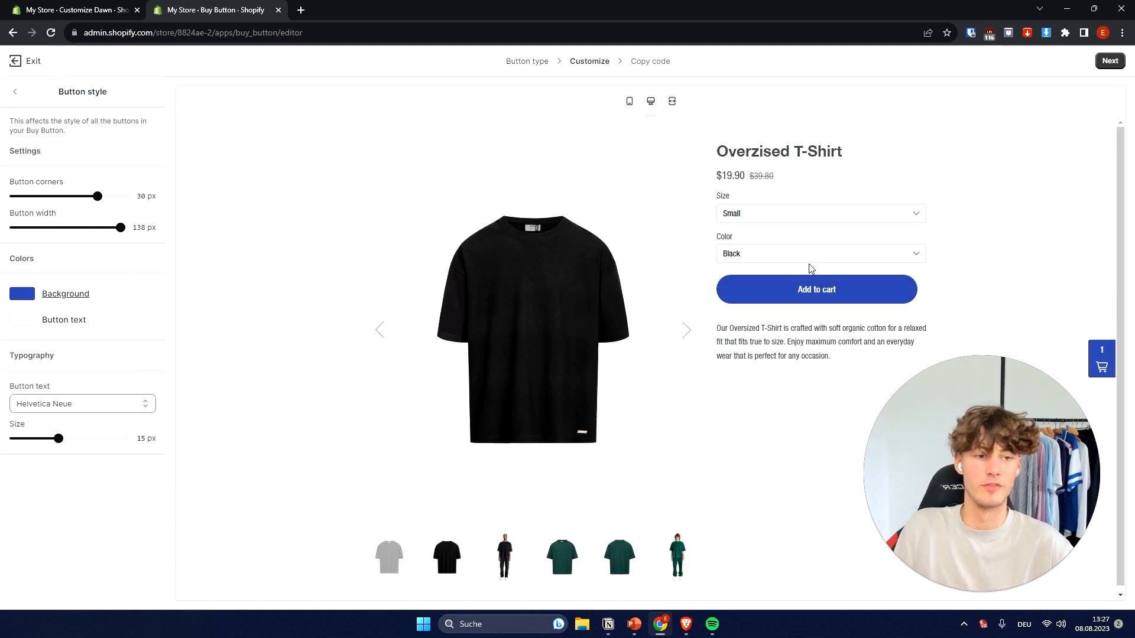
left_click(104, 10)
left_click(201, 6)
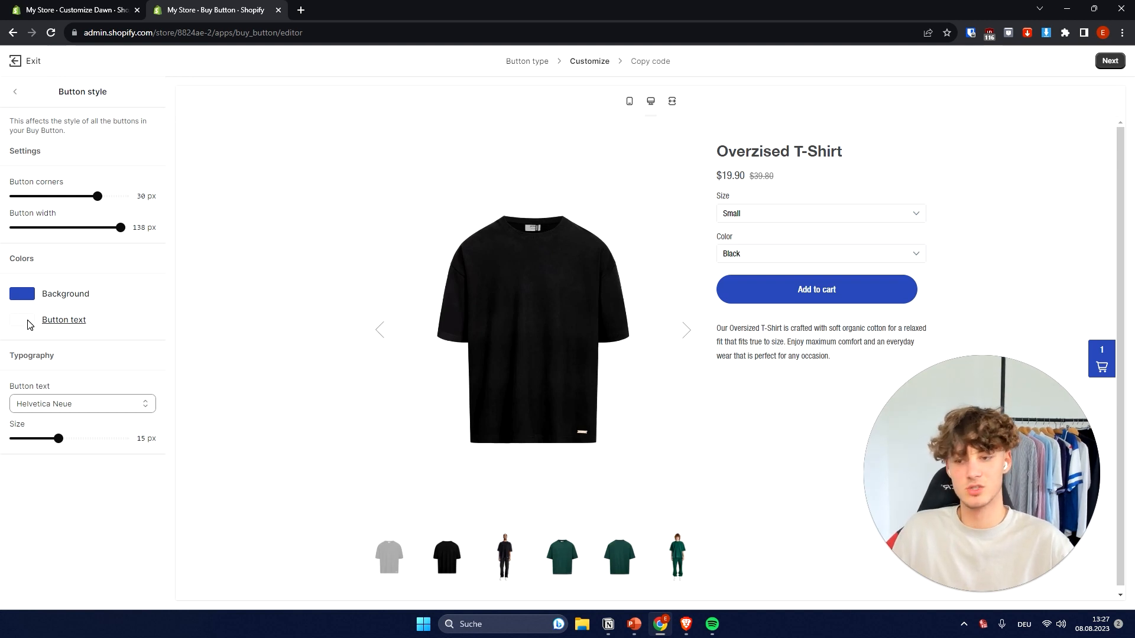
left_click(68, 323)
left_click(75, 328)
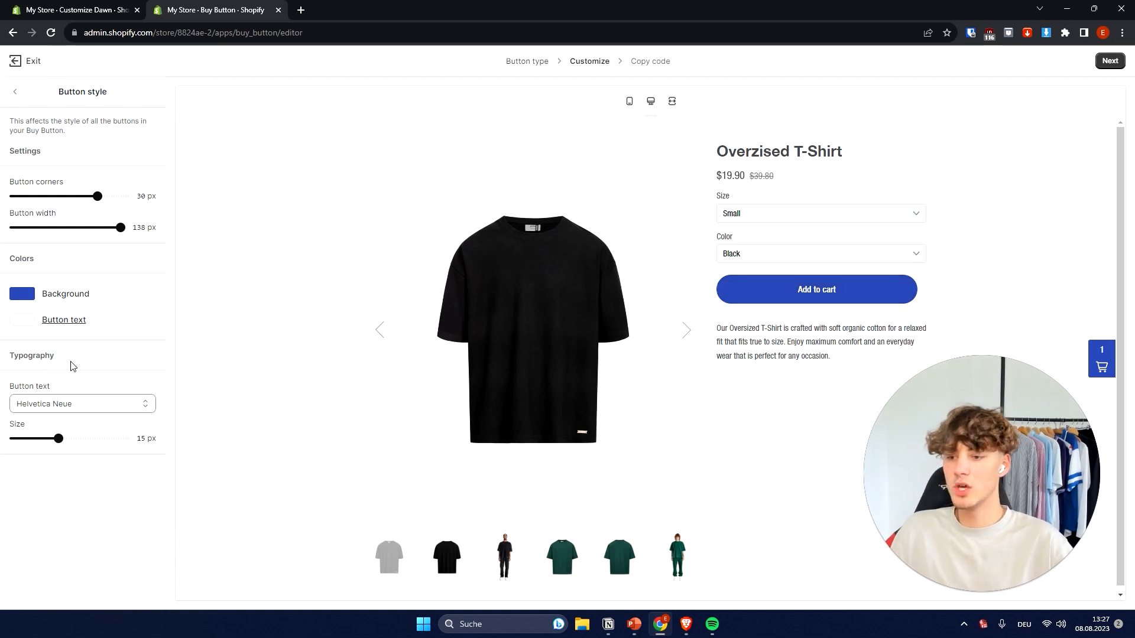
Browse the fonts available for the button text and try Arial.
left_click_drag(72, 366, 13, 372)
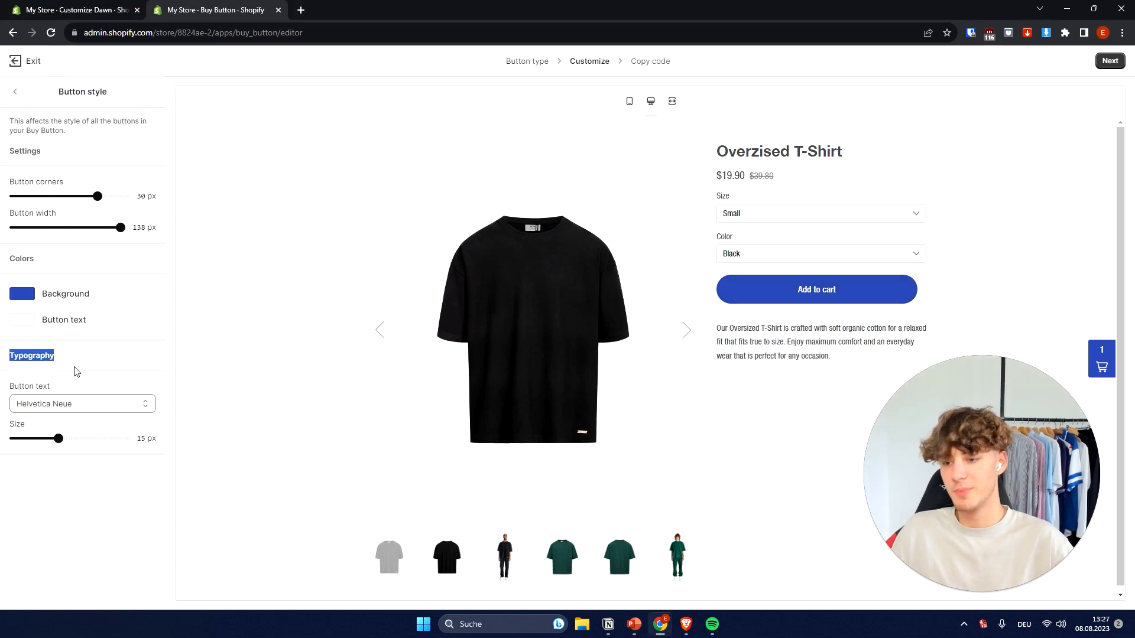
left_click(56, 403)
scroll(113, 310, "down", 10)
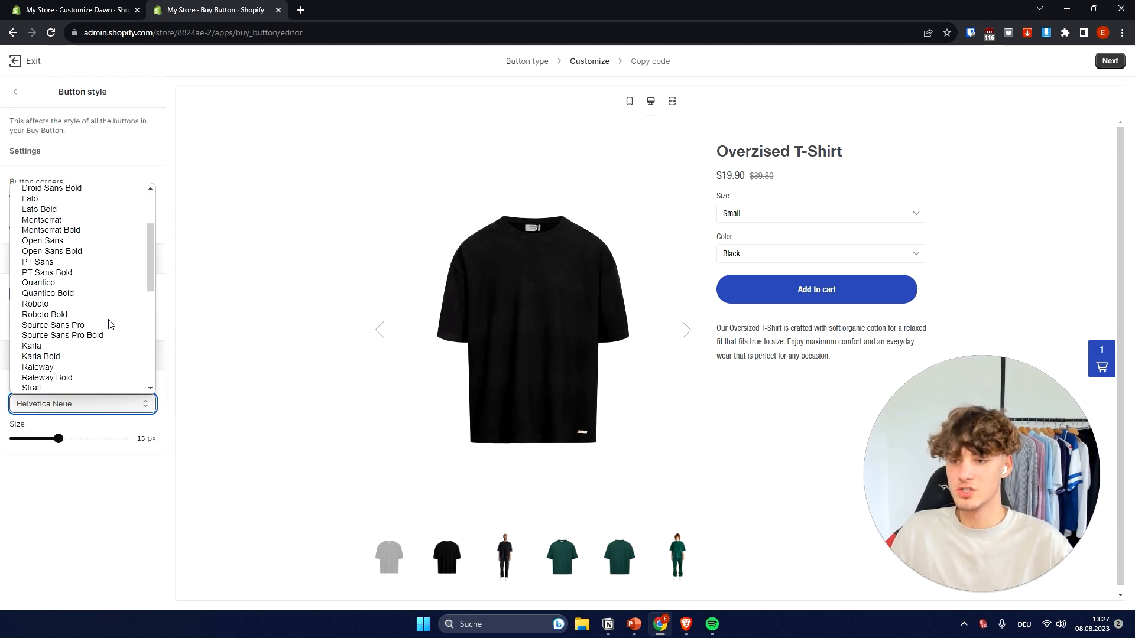
scroll(94, 317, "up", 10)
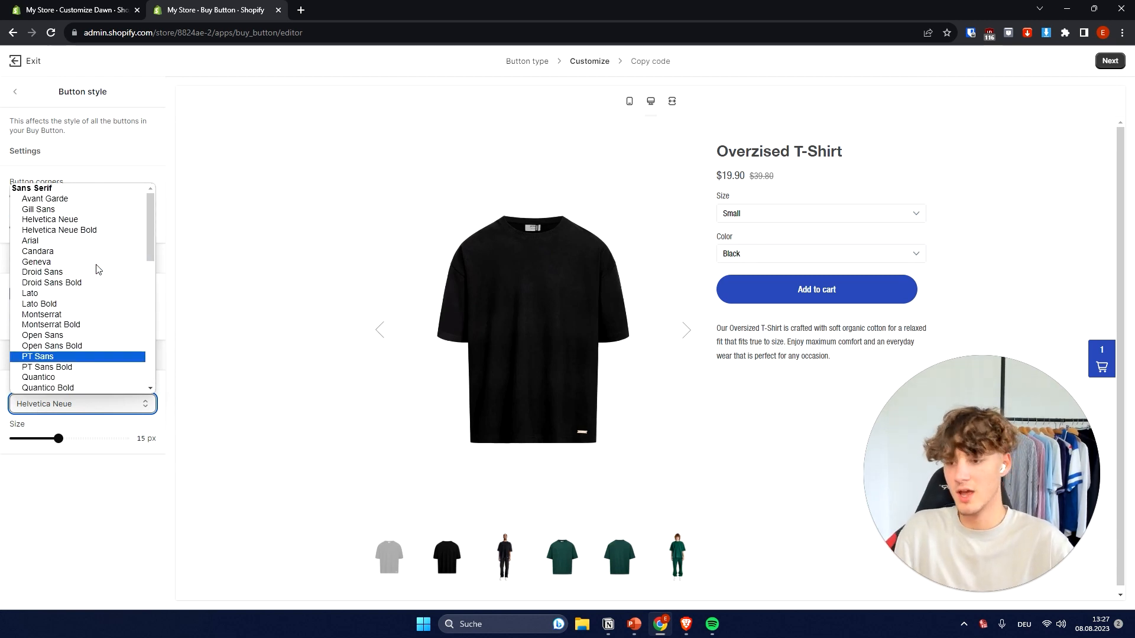
scroll(94, 307, "down", 10)
scroll(99, 278, "up", 10)
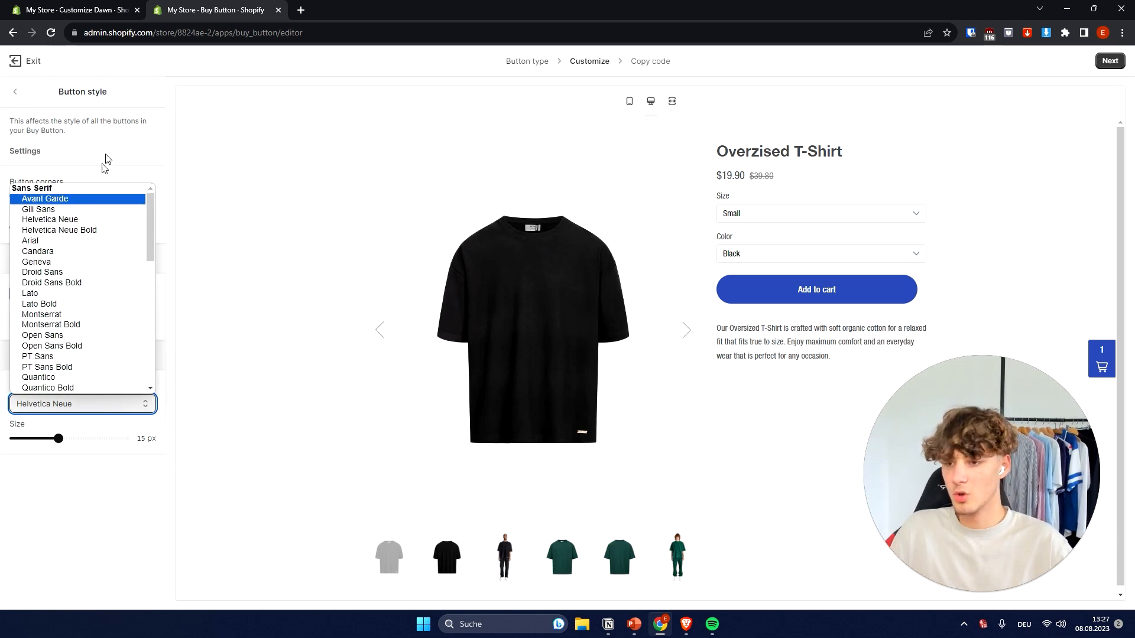
scroll(106, 260, "down", 10)
scroll(100, 319, "up", 4)
scroll(99, 328, "up", 5)
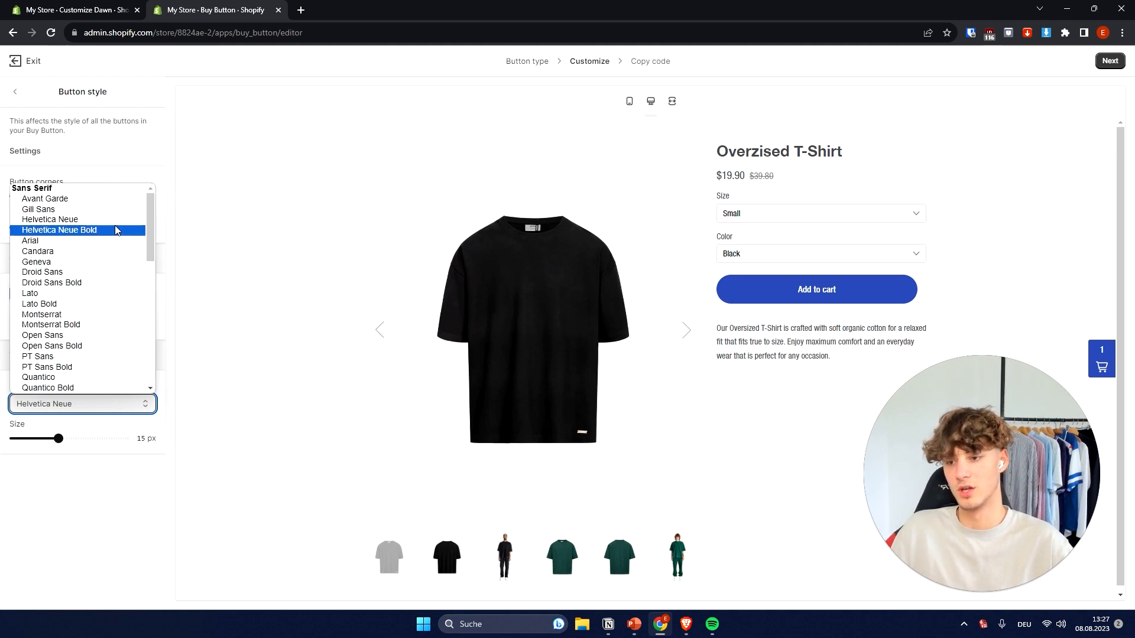
left_click(65, 247)
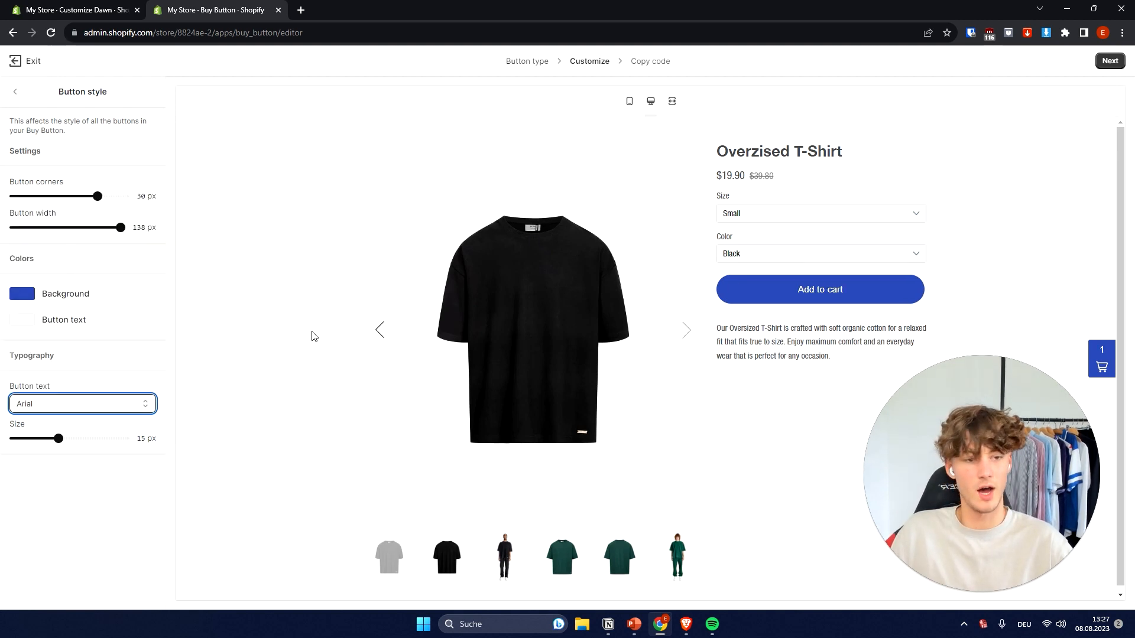
Try PT Sans as the button text font and test its size, ending at 15 px.
left_click(83, 403)
scroll(96, 335, "down", 1)
left_click(66, 335)
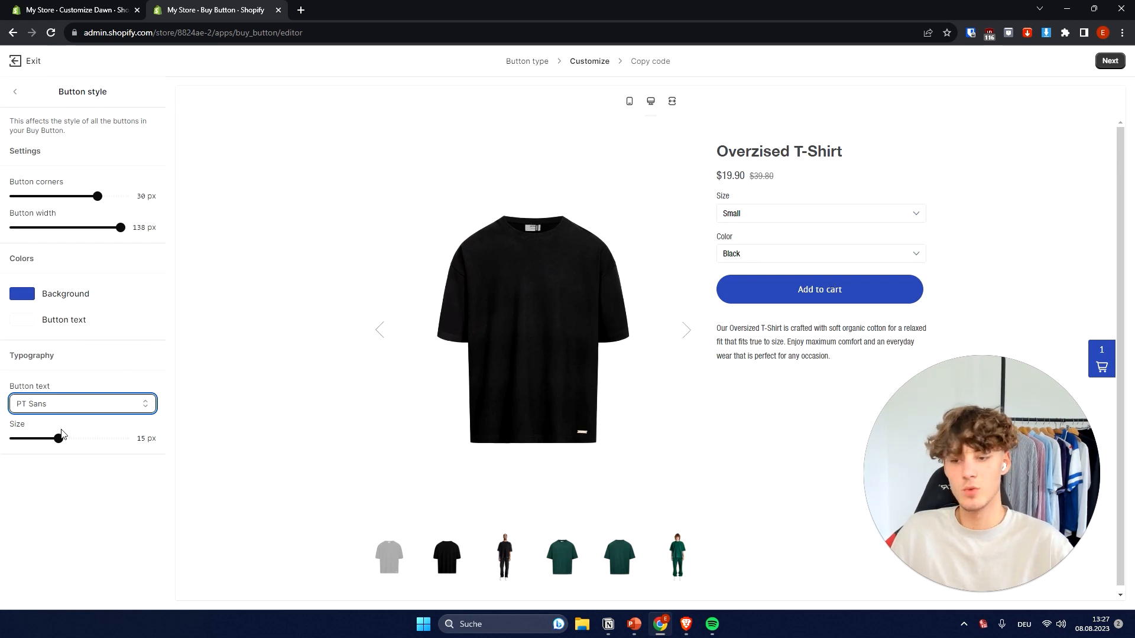
left_click(83, 437)
left_click_drag(80, 438, 58, 438)
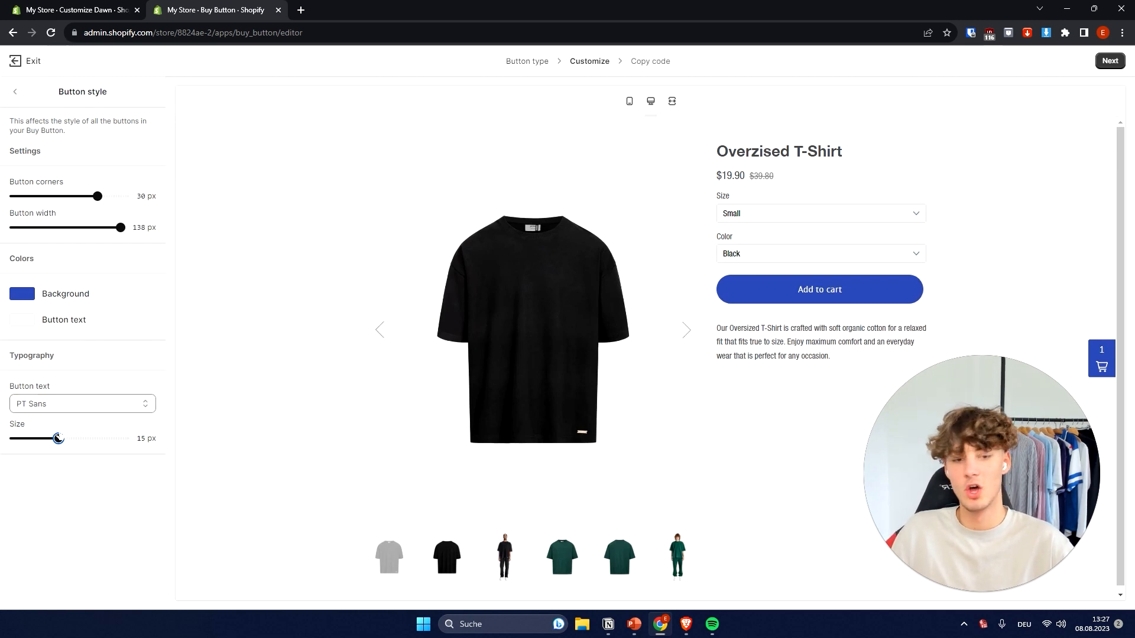
Try Open Sans as the button text font, and return it to Helvetica Neue.
left_click(94, 407)
left_click(89, 334)
left_click(91, 403)
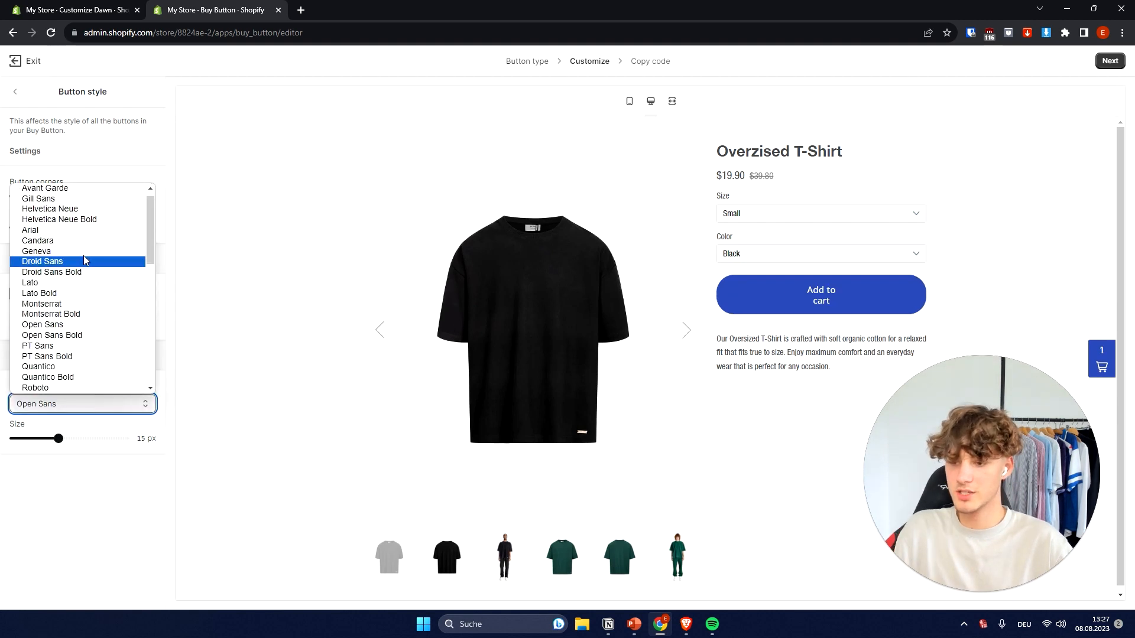
left_click(59, 219)
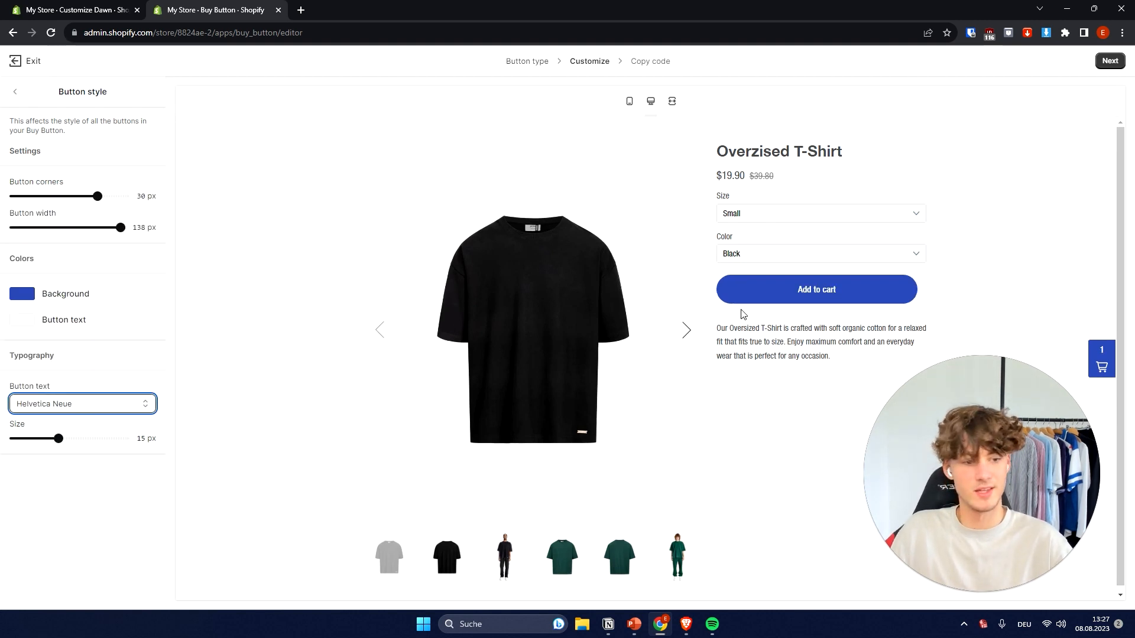
left_click(115, 406)
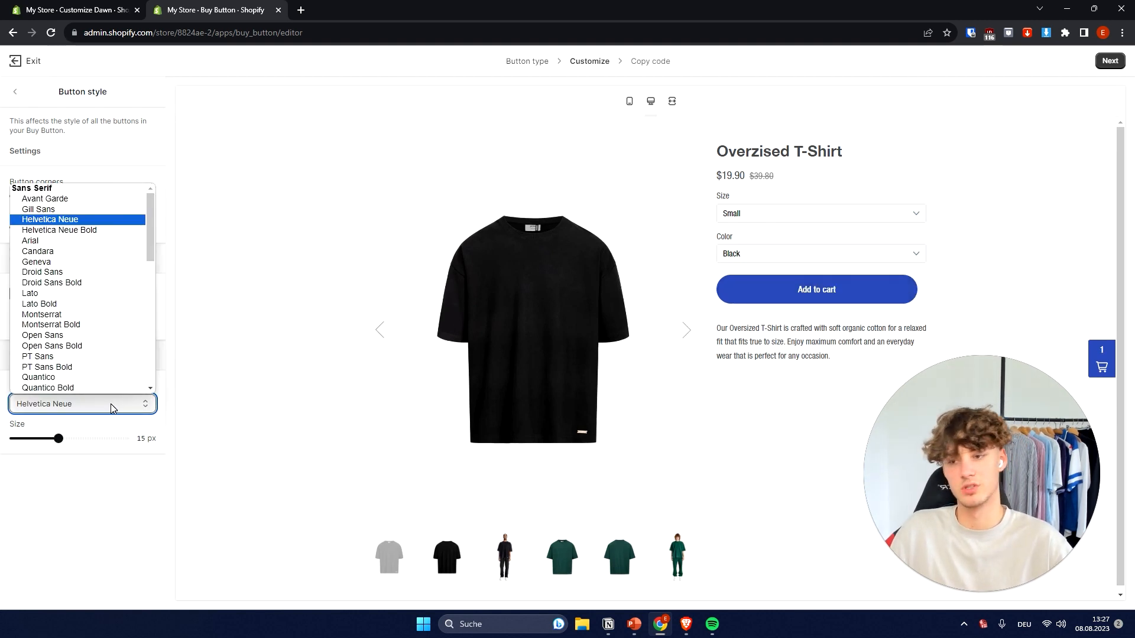
left_click(113, 408)
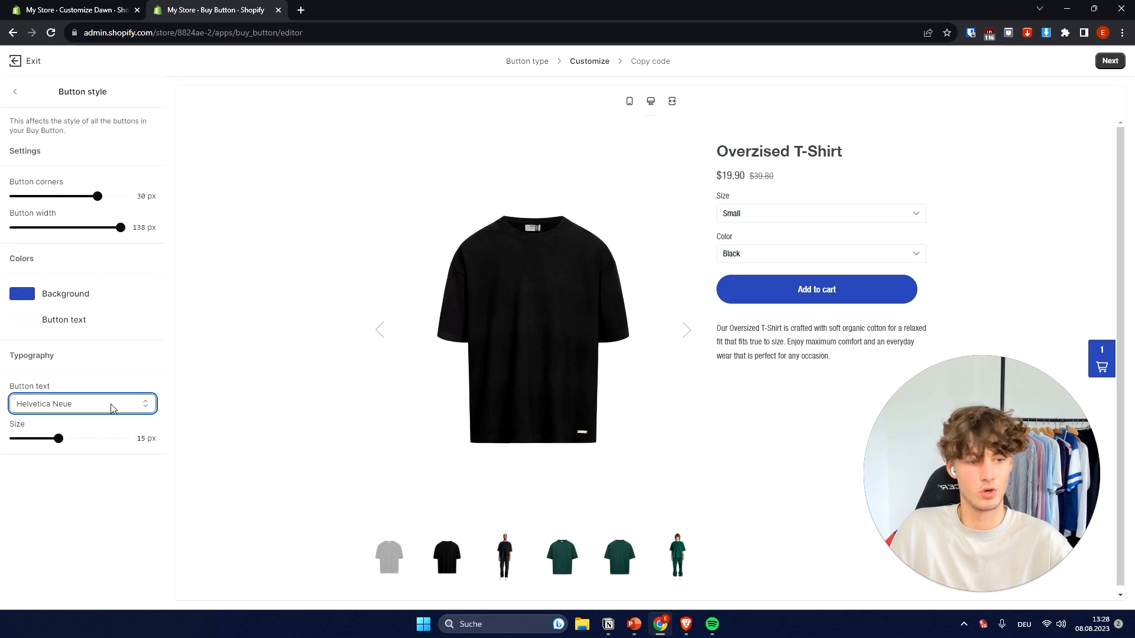
Review the Buy Button's layout settings for button text, colors and typography, and return to the main customization options.
left_click(16, 93)
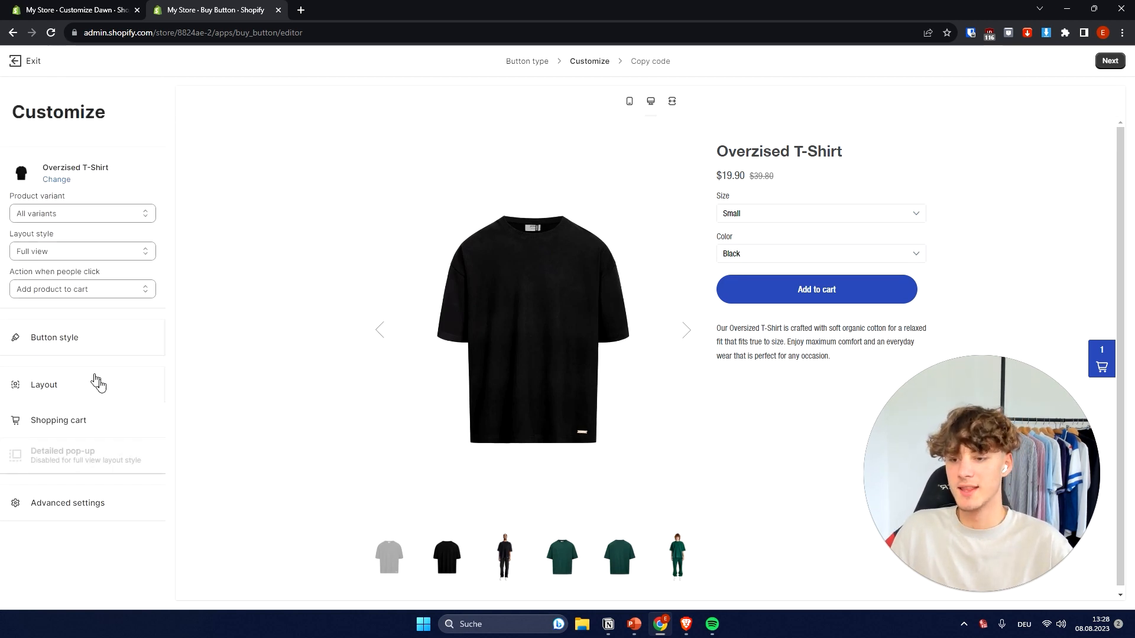
left_click(44, 384)
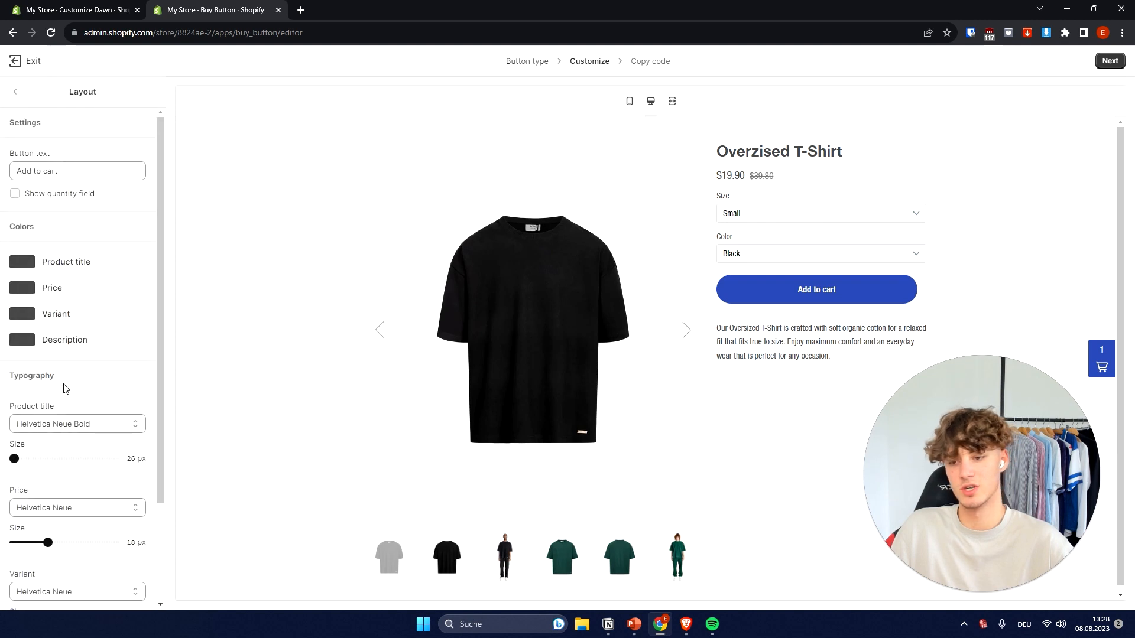
mouse_move(56, 154)
left_mouse_down()
mouse_move(10, 155)
mouse_move(67, 158)
left_mouse_up()
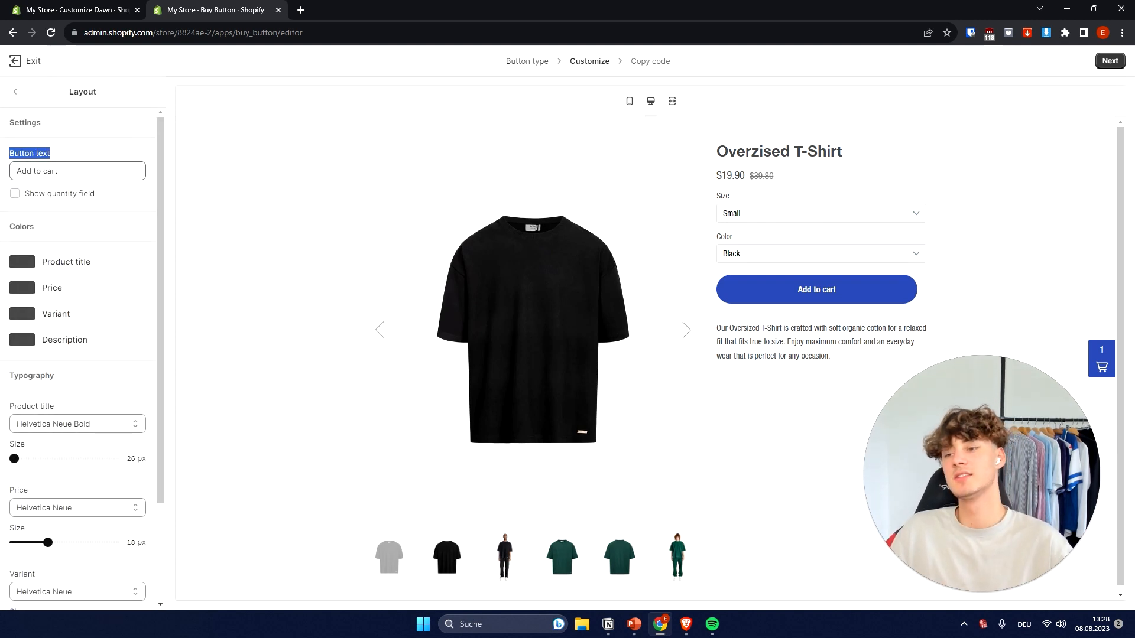
scroll(92, 330, "down", 2)
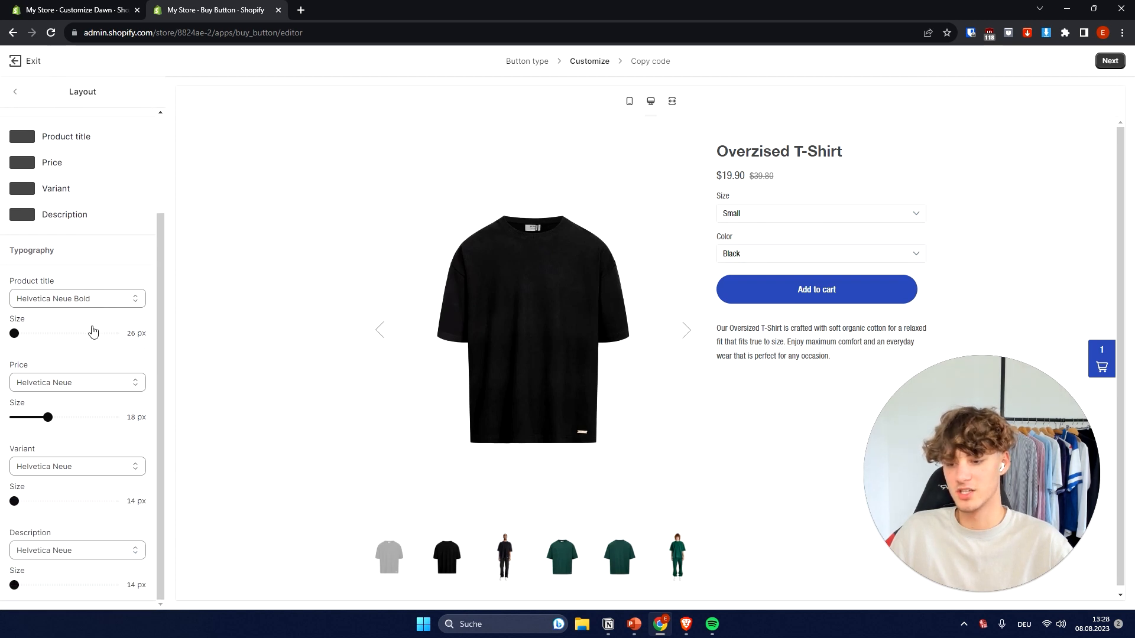
scroll(92, 330, "up", 2)
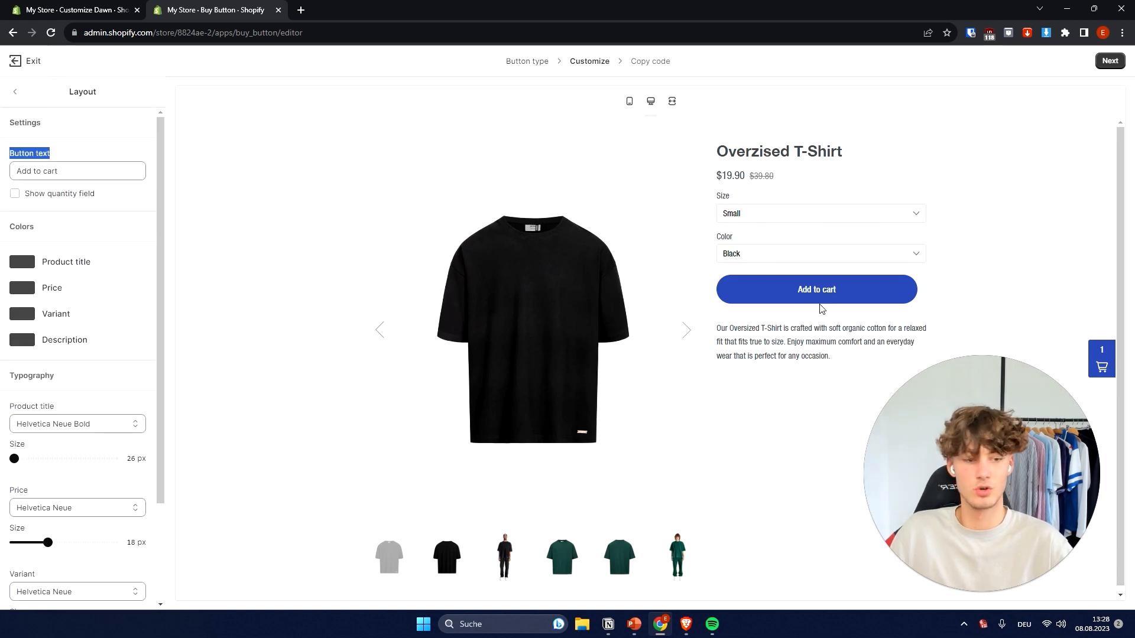
left_click(15, 92)
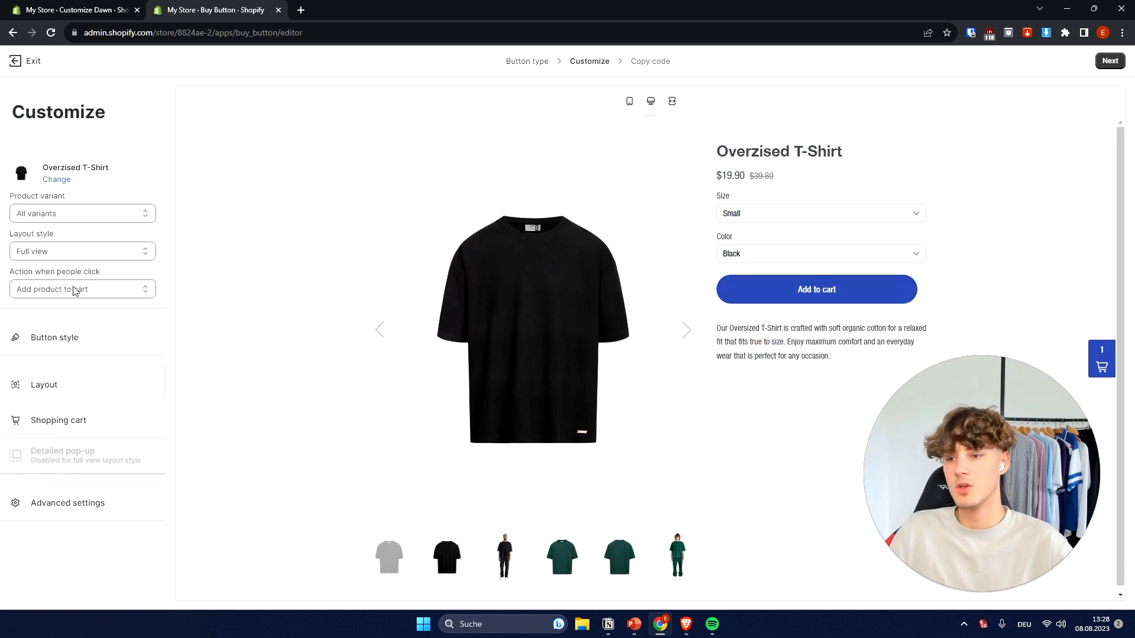
left_click(76, 344)
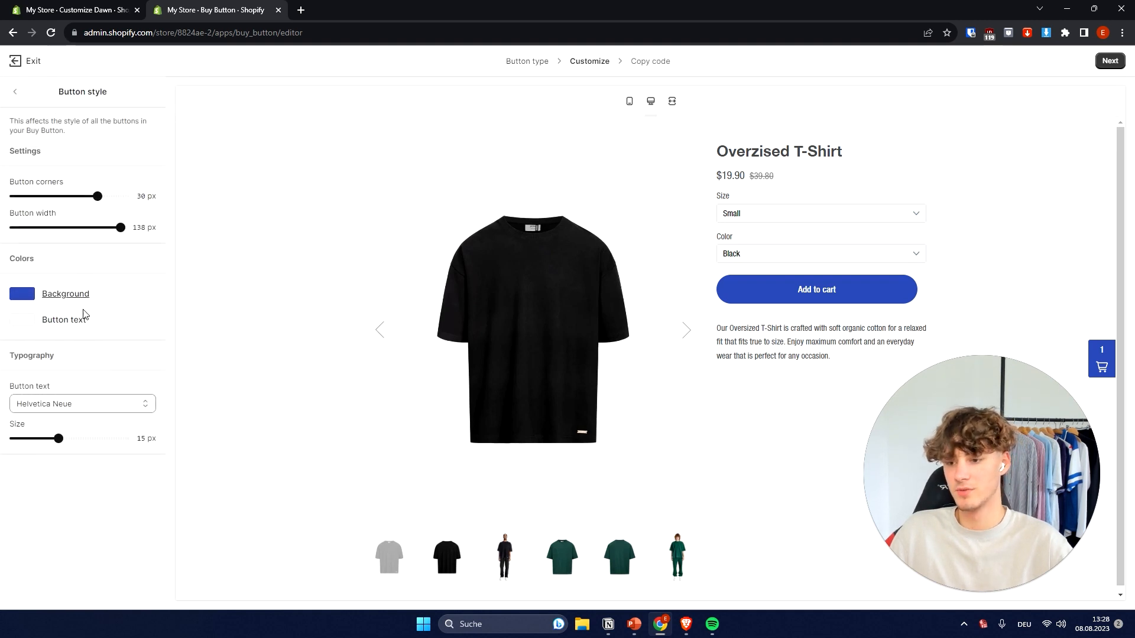
left_click(16, 89)
left_click(14, 94)
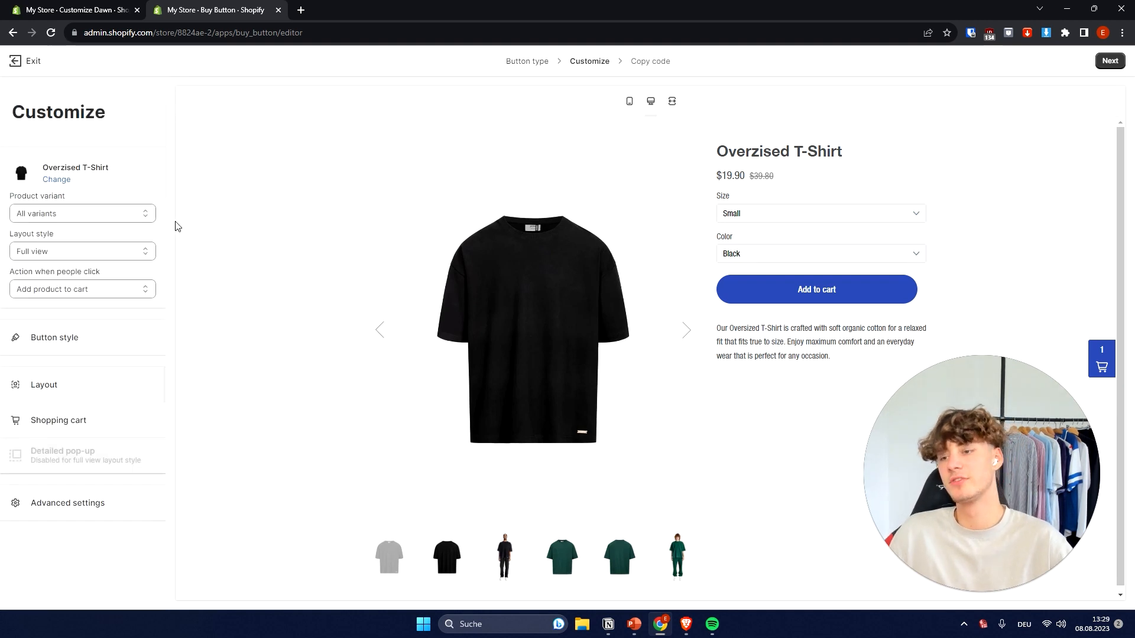
Try Direct to checkout as the action when people click, and return it to Add product to cart.
left_click(79, 294)
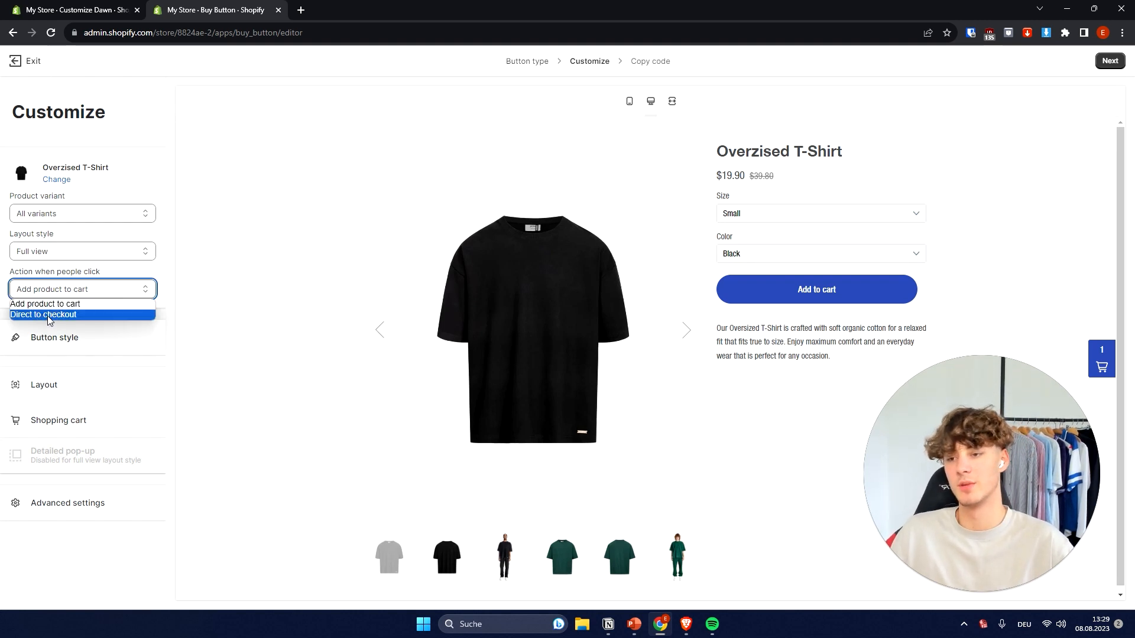
left_click(48, 315)
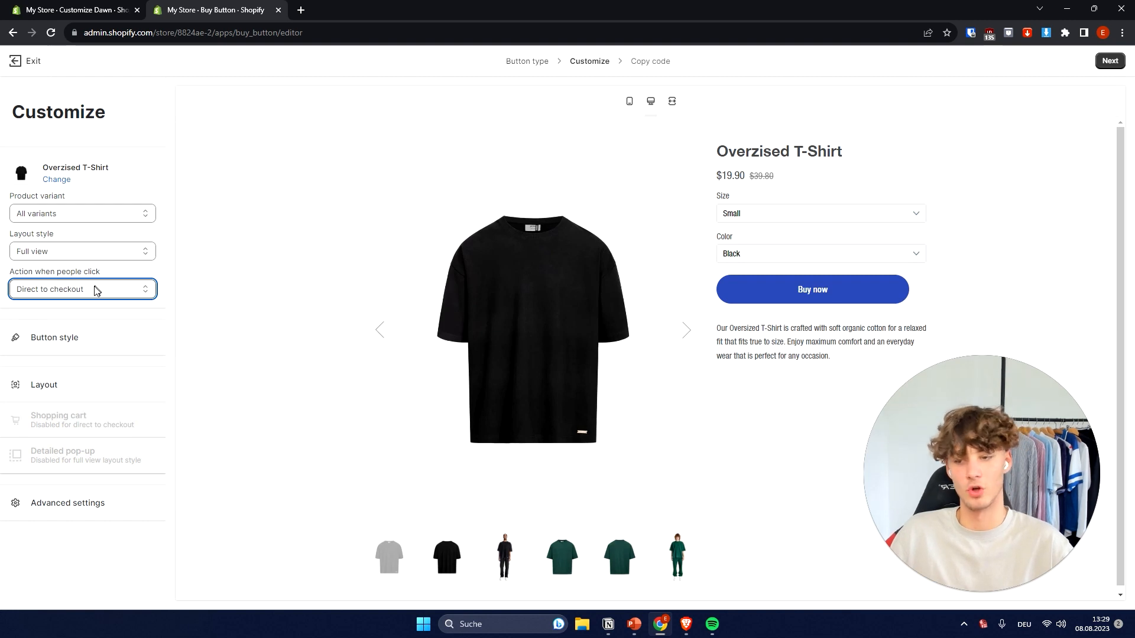
left_click(94, 289)
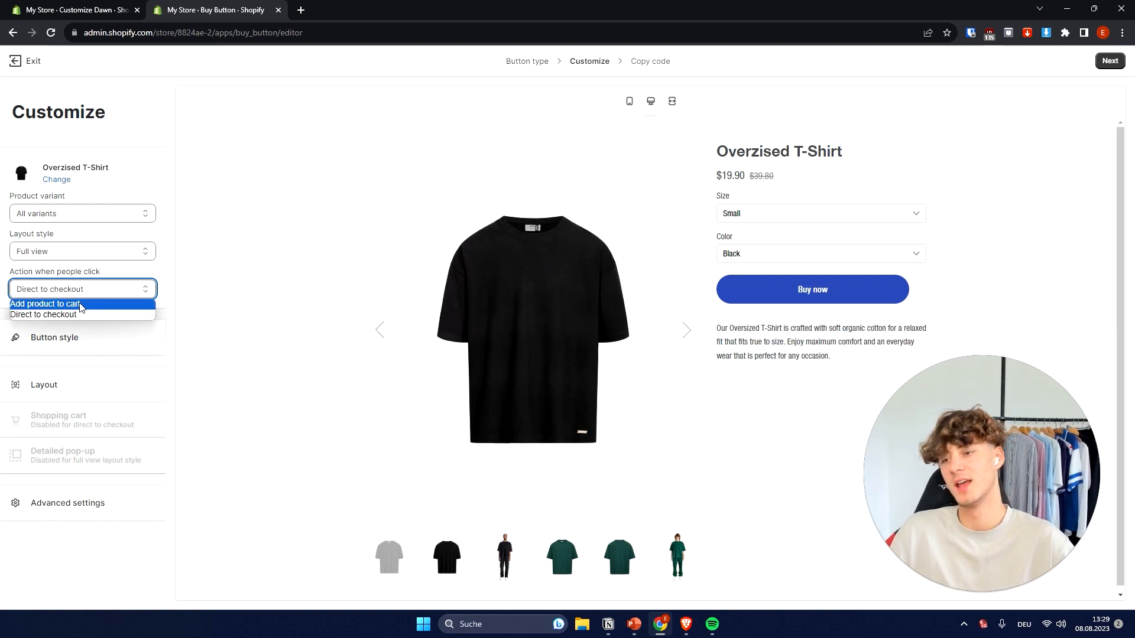
left_click(72, 305)
Change the button text in the layout settings to "Add me to Cart".
left_click(61, 385)
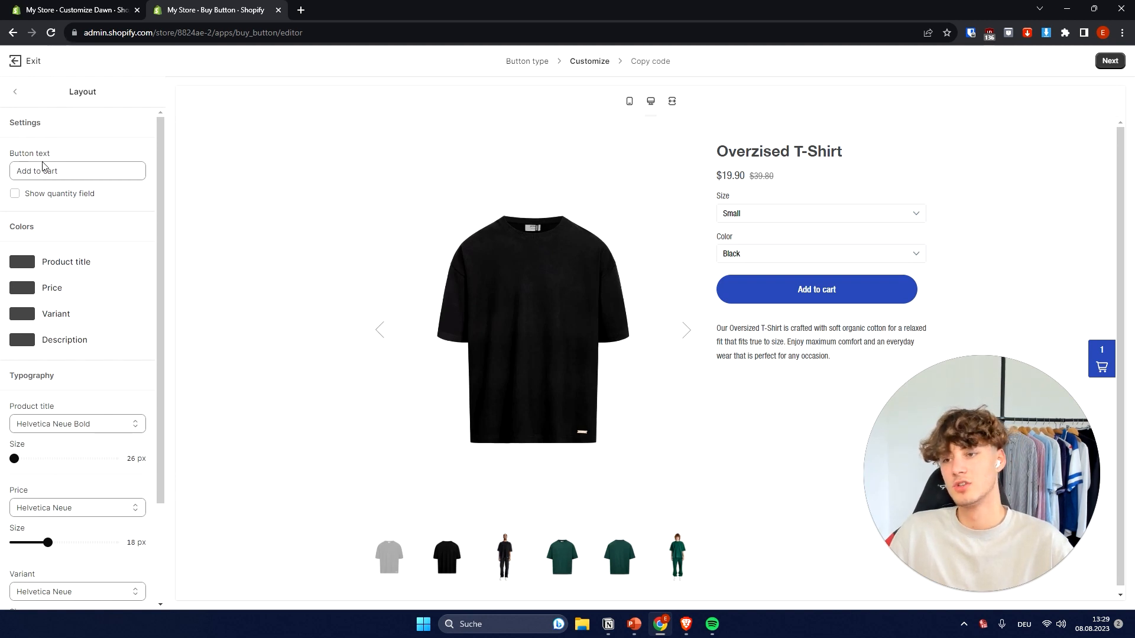
left_click(95, 171)
key("ctrl+a")
key("BackSpace")
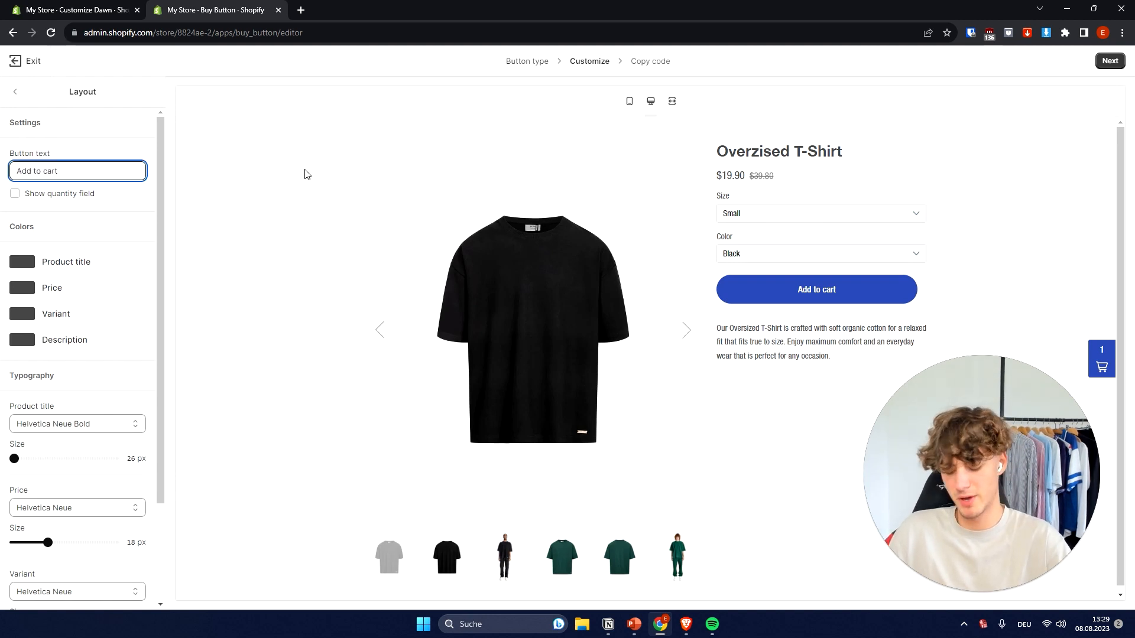
type("Add")
key("ctrl+a")
type("Ad")
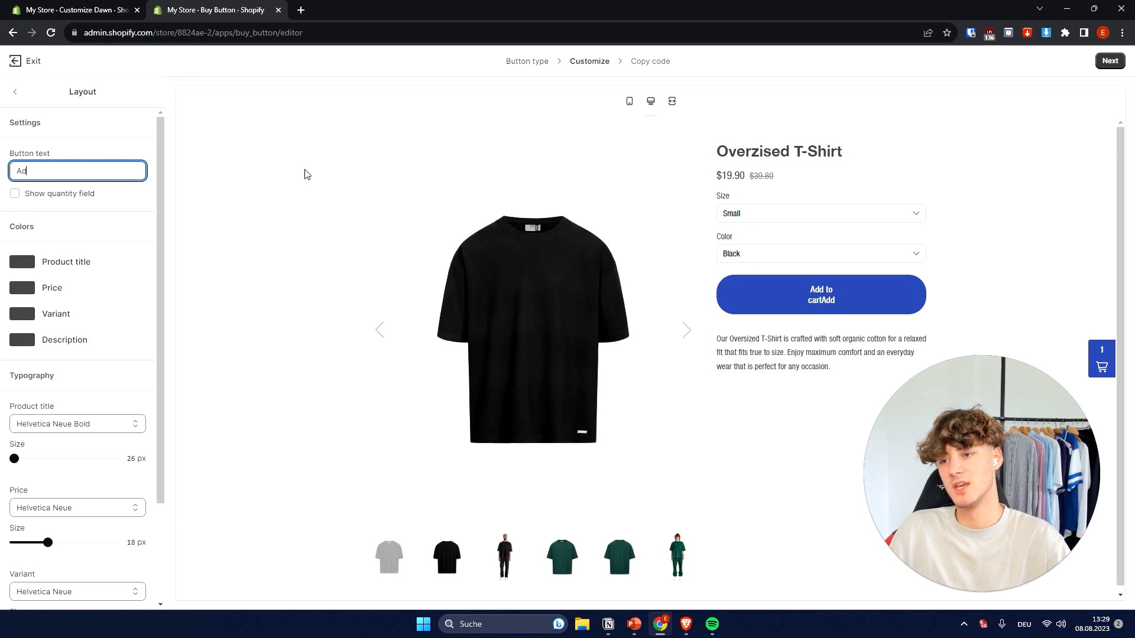
type("d me to Cart")
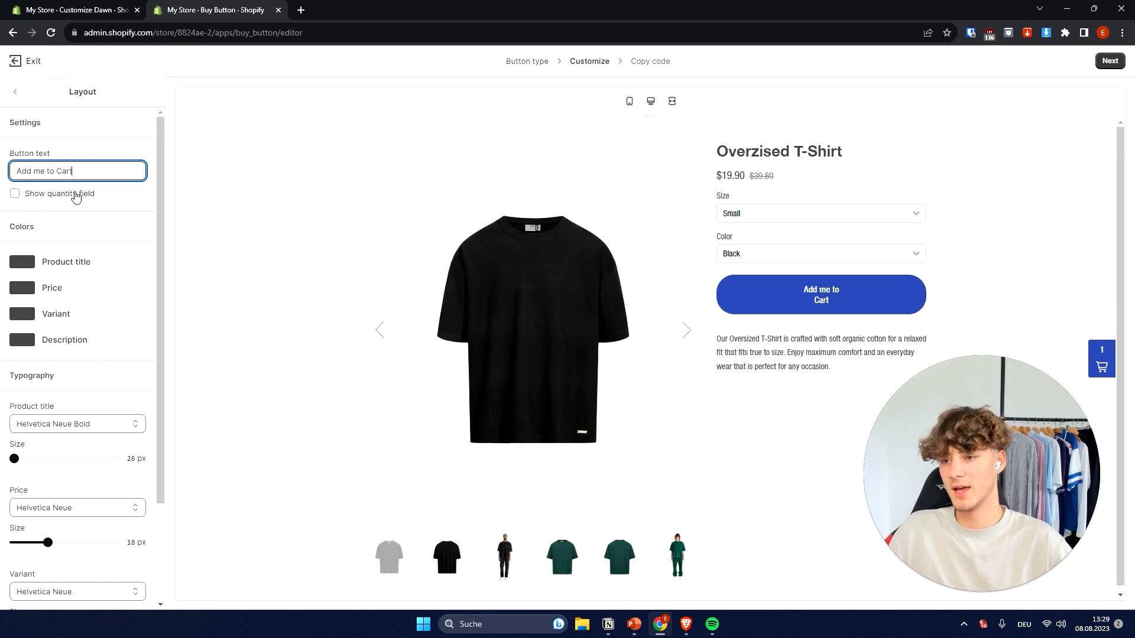
Try showing the quantity field above the button, and hide it again.
left_click(14, 193)
left_click(73, 195)
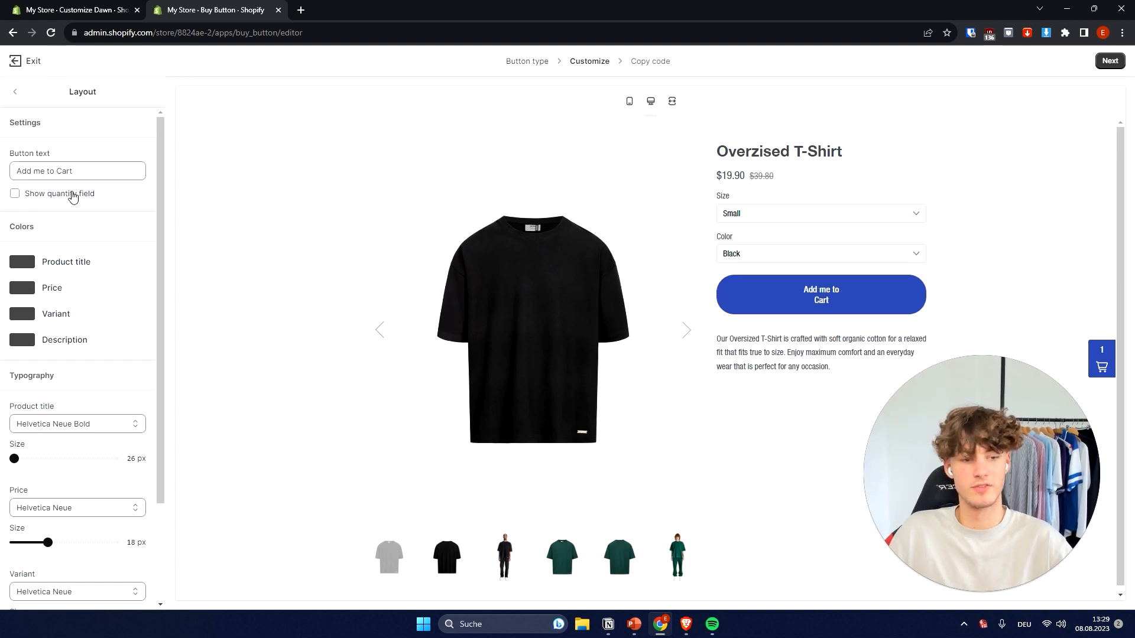
left_click(69, 198)
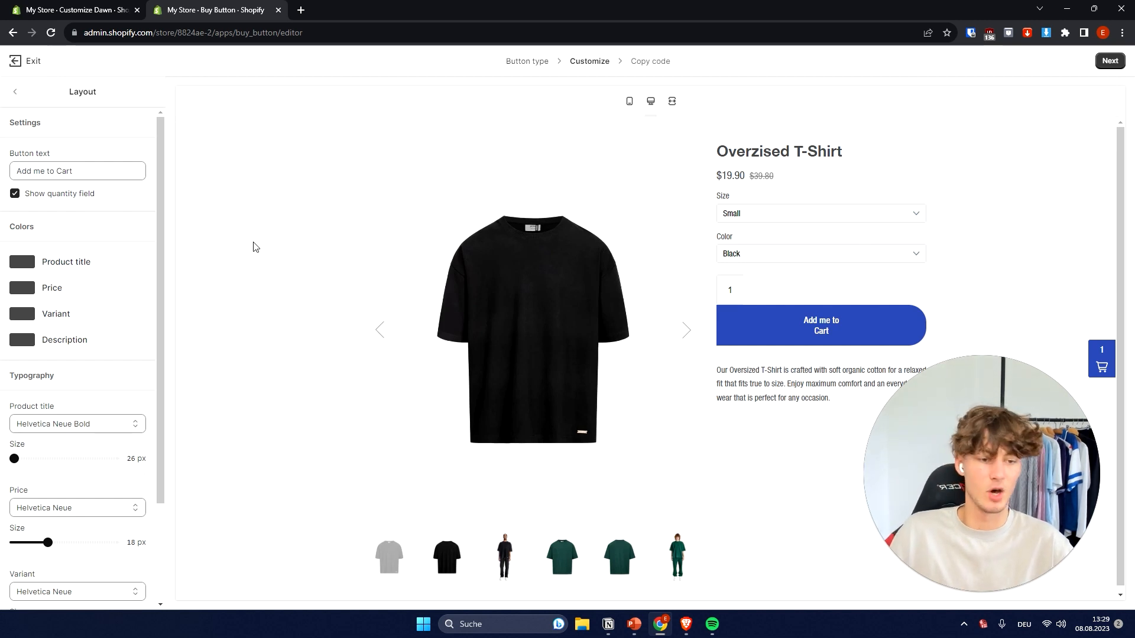
left_click_drag(105, 196, 68, 198)
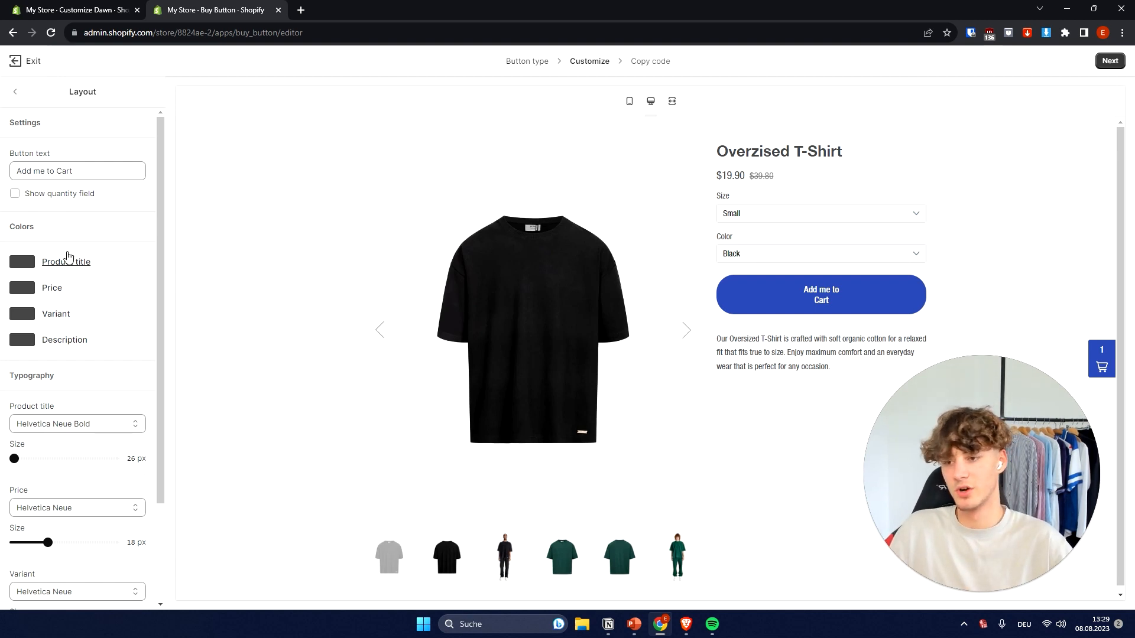
Set the product title color to black (#000000).
scroll(68, 257, "down", 3)
scroll(70, 248, "up", 2)
left_click_drag(20, 168, 92, 192)
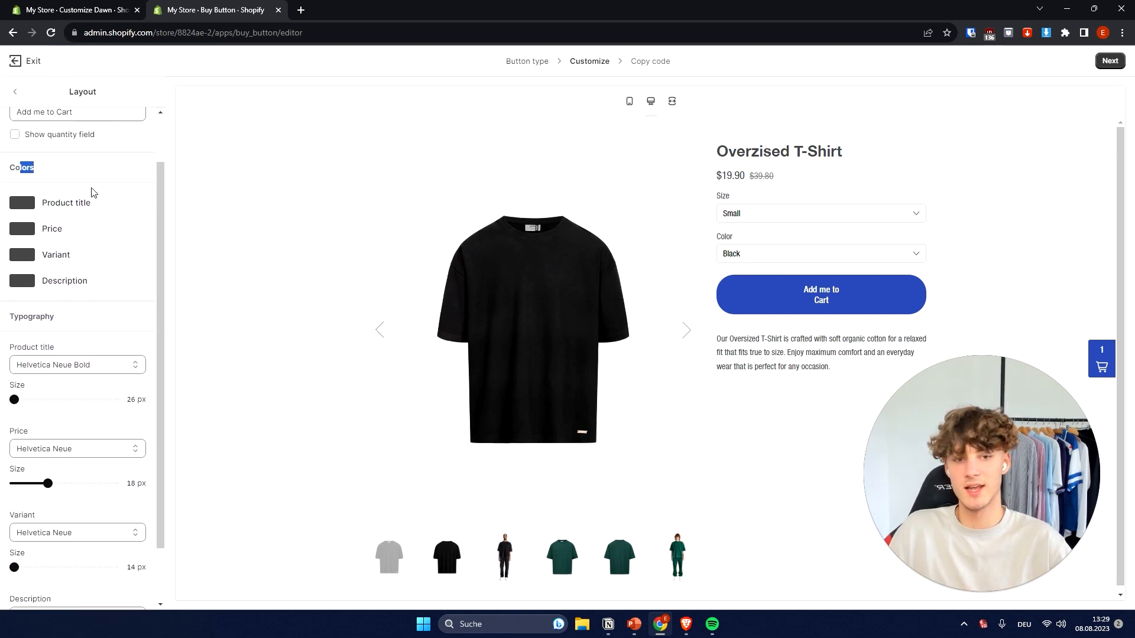
left_click(24, 204)
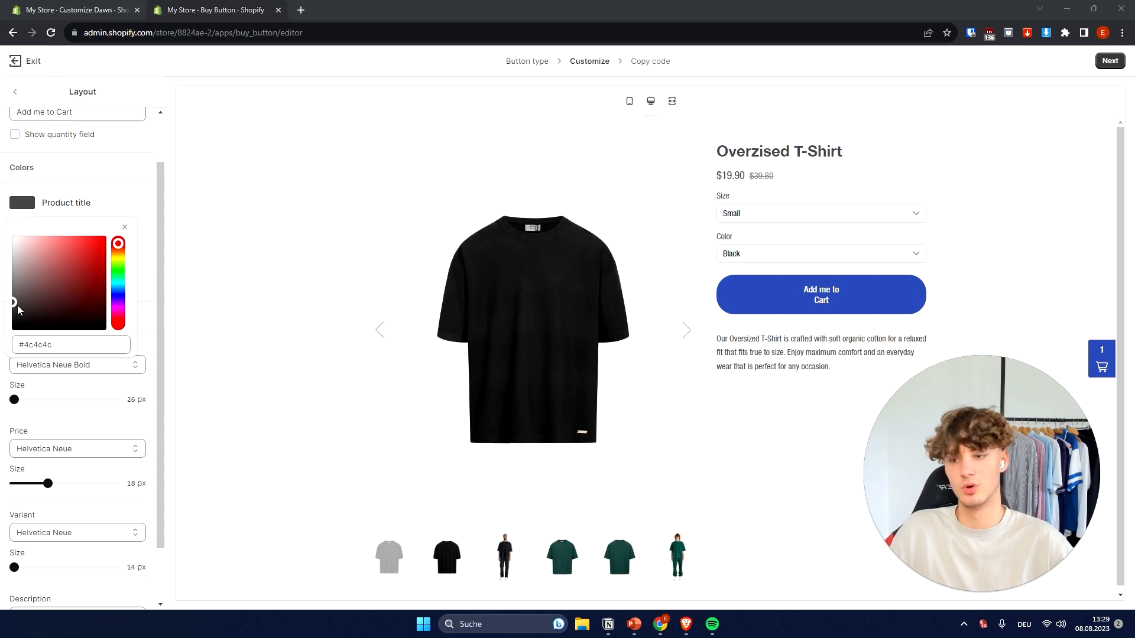
left_click(104, 327)
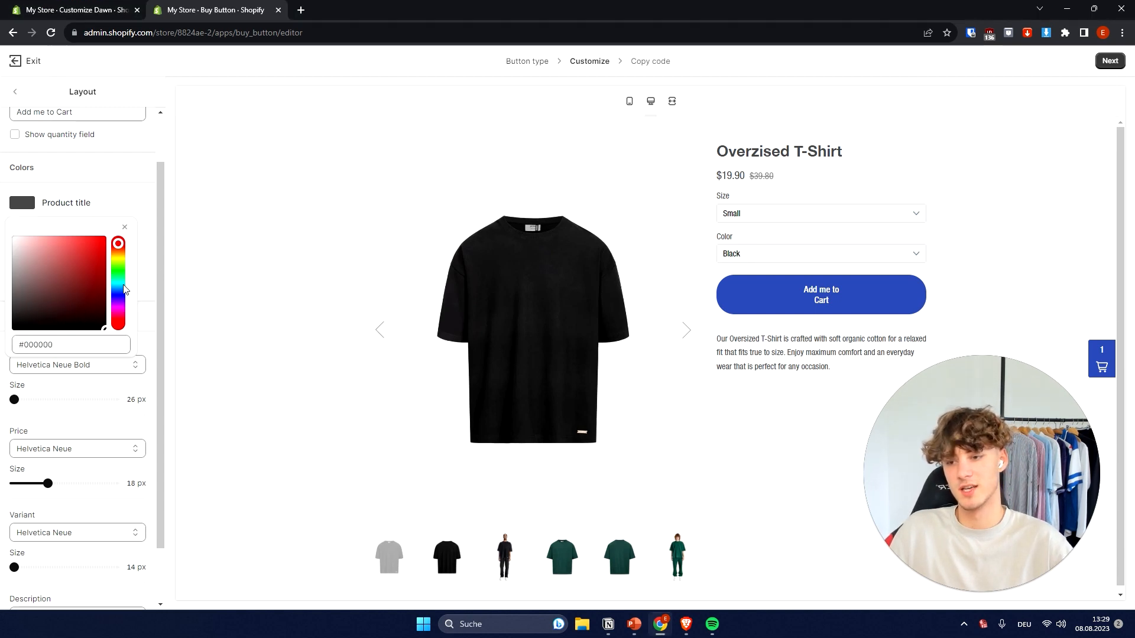
left_click(125, 227)
Set the price and variant text colors to black (#000000).
left_click(33, 228)
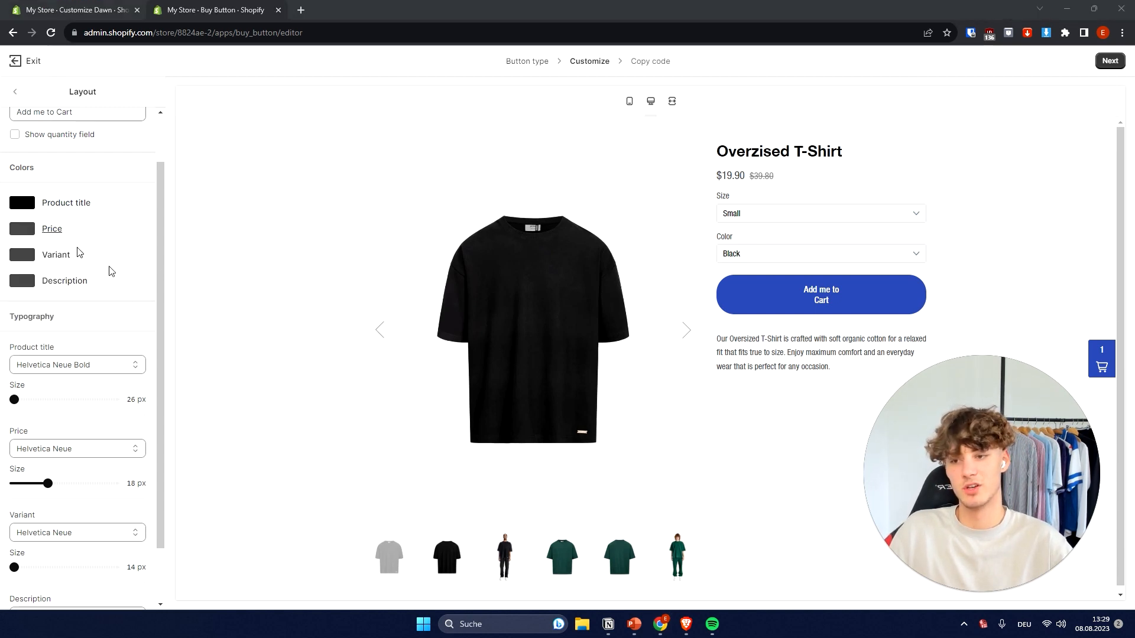
left_click(51, 236)
left_click(99, 357)
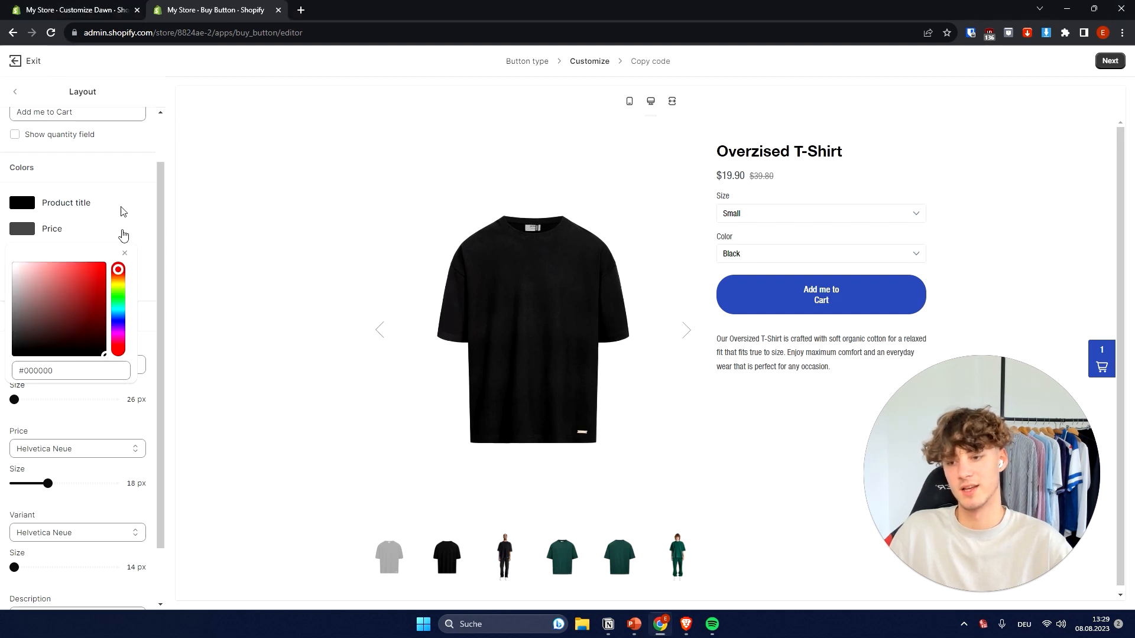
left_click(122, 232)
left_click(35, 255)
left_click(93, 363)
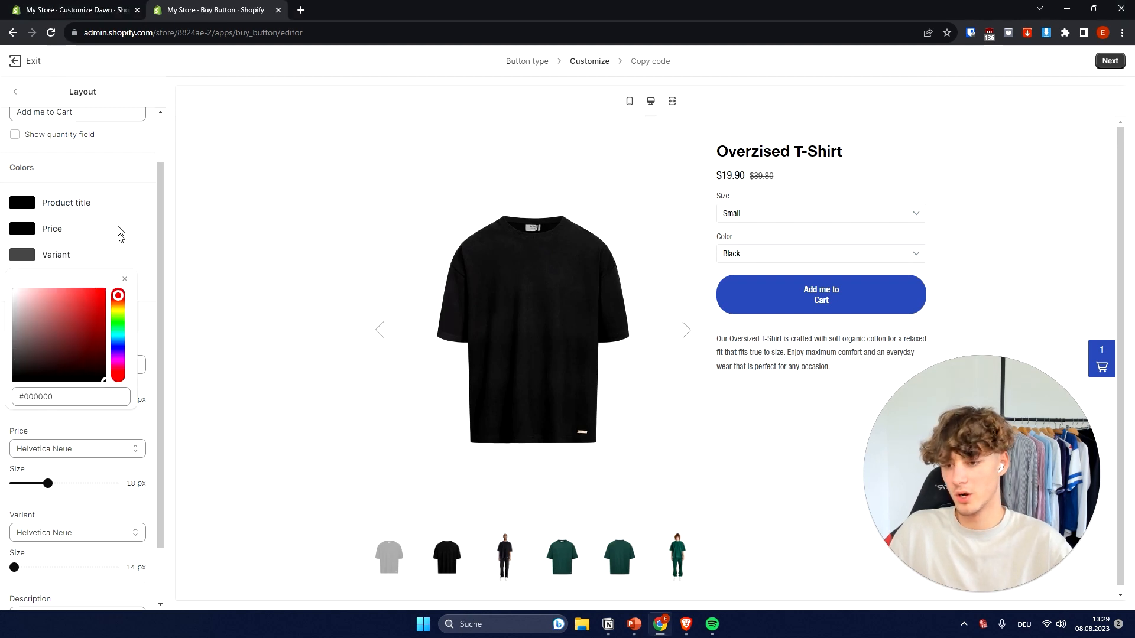
left_click(121, 235)
Try red as the description color, and set it to black.
left_click(37, 287)
left_click(50, 287)
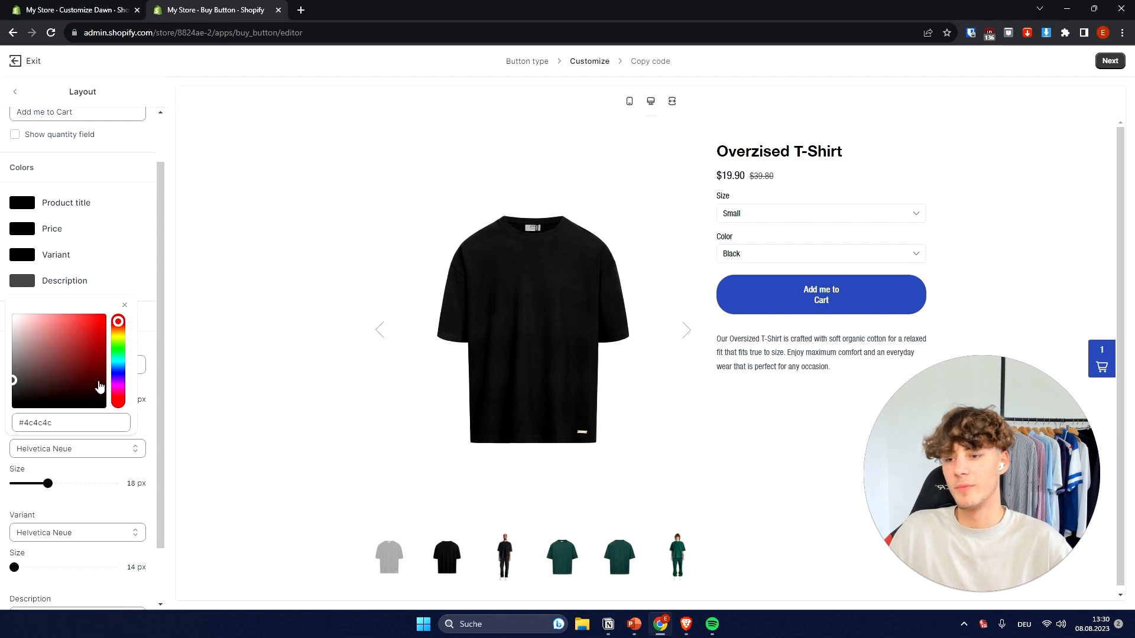
left_click_drag(101, 388, 132, 415)
left_click(85, 337)
left_click(124, 305)
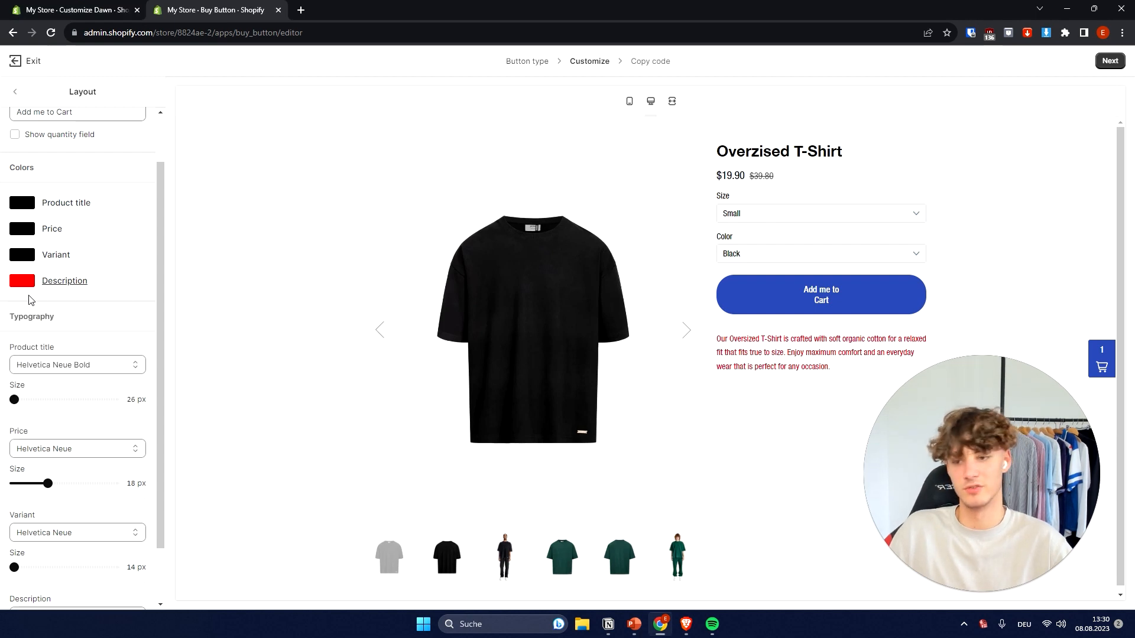
left_click(59, 282)
left_click(125, 305)
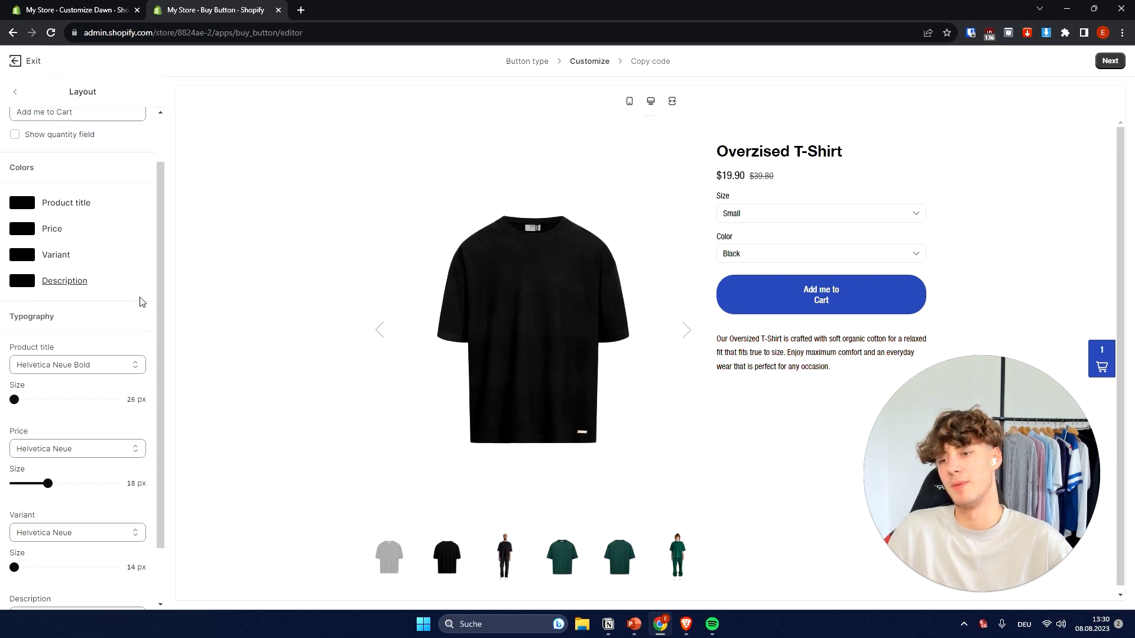
Try Lato as the product title font, and set it to Lato Bold.
middle_click(137, 307)
left_click_drag(55, 281, 30, 290)
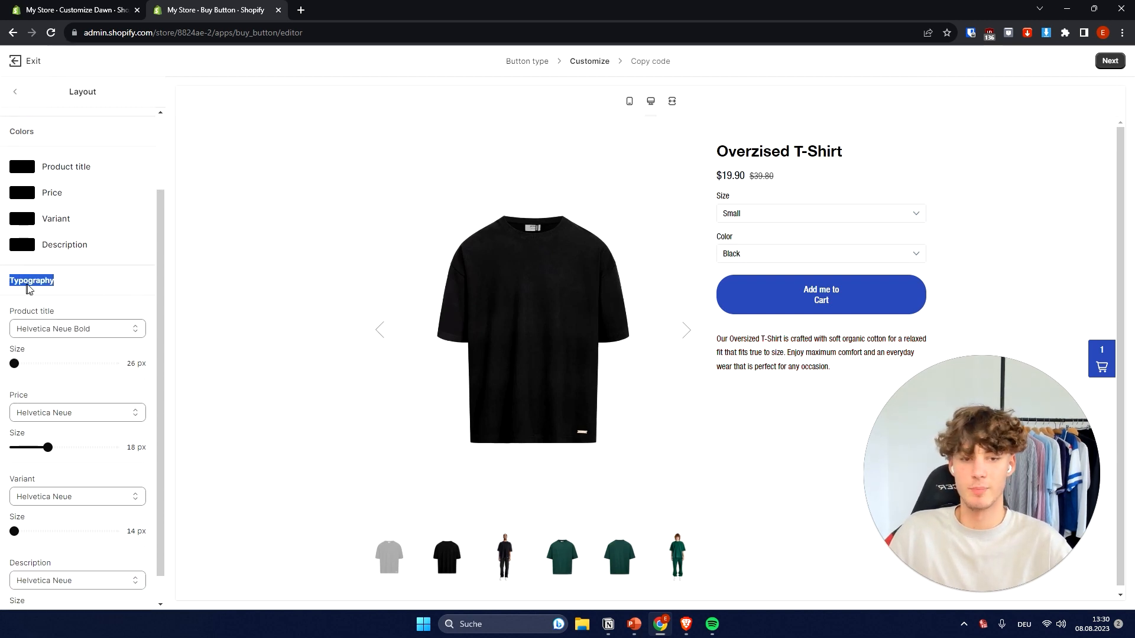
left_click(111, 335)
left_click(70, 449)
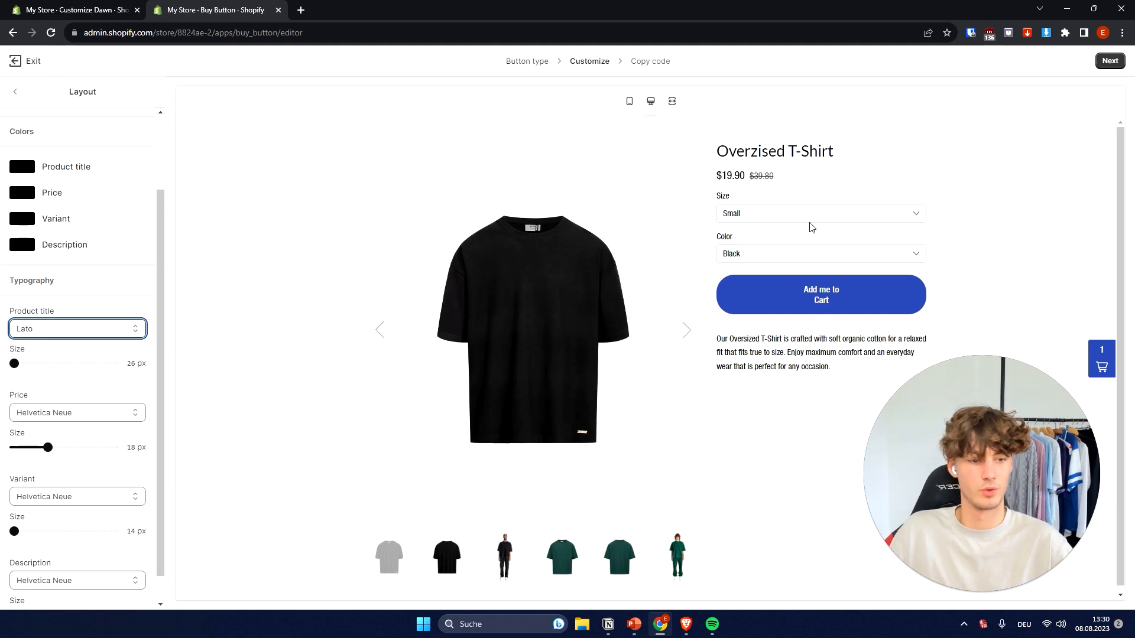
left_click(111, 329)
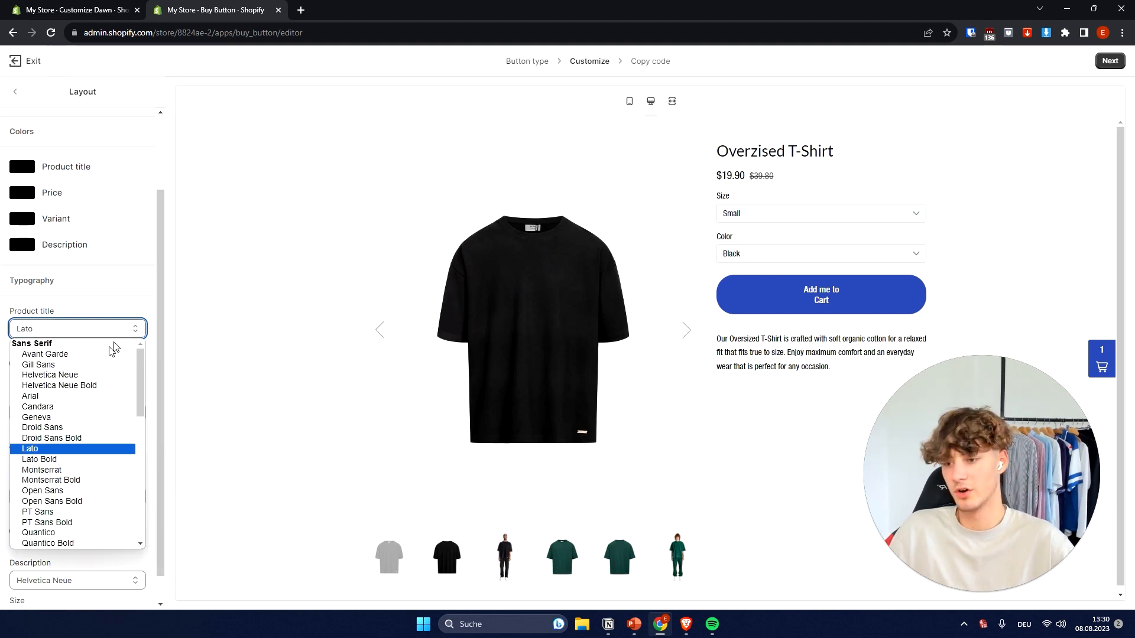
left_click(67, 461)
Increase the product title's font size to 32 px.
scroll(75, 329, "down", 1)
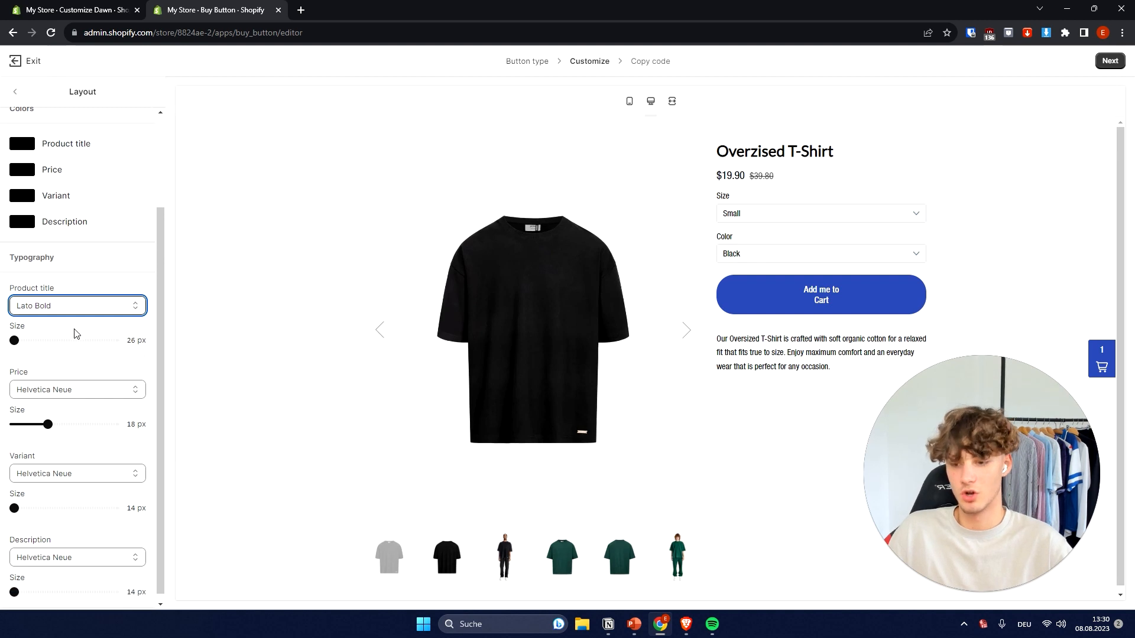
left_click_drag(35, 333, 62, 333)
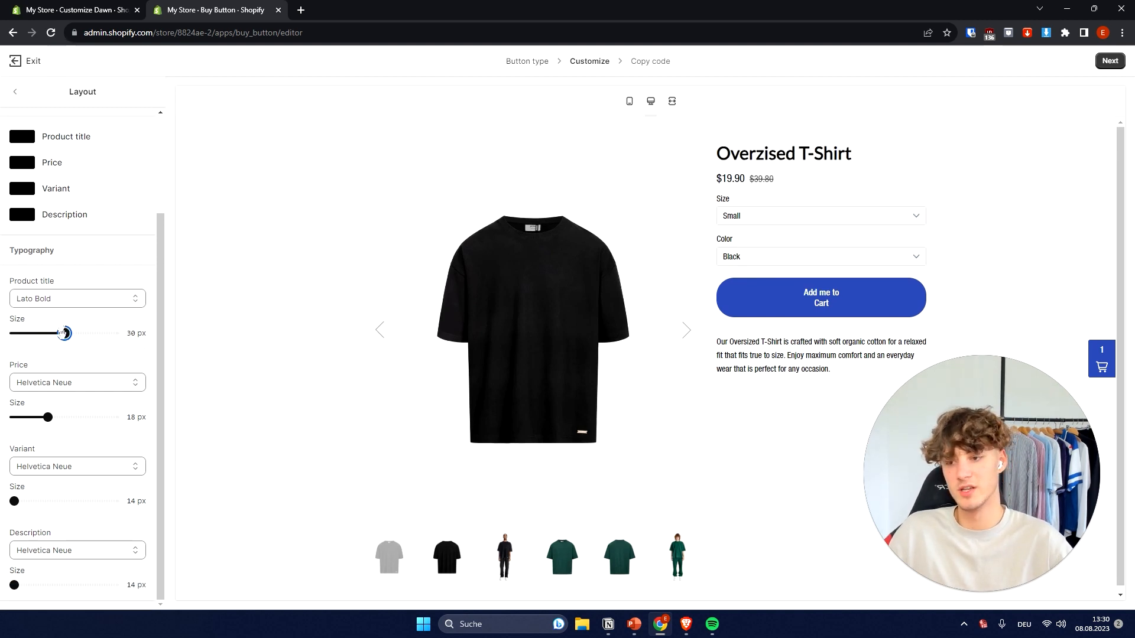
left_click_drag(70, 286, 10, 287)
left_click(73, 288)
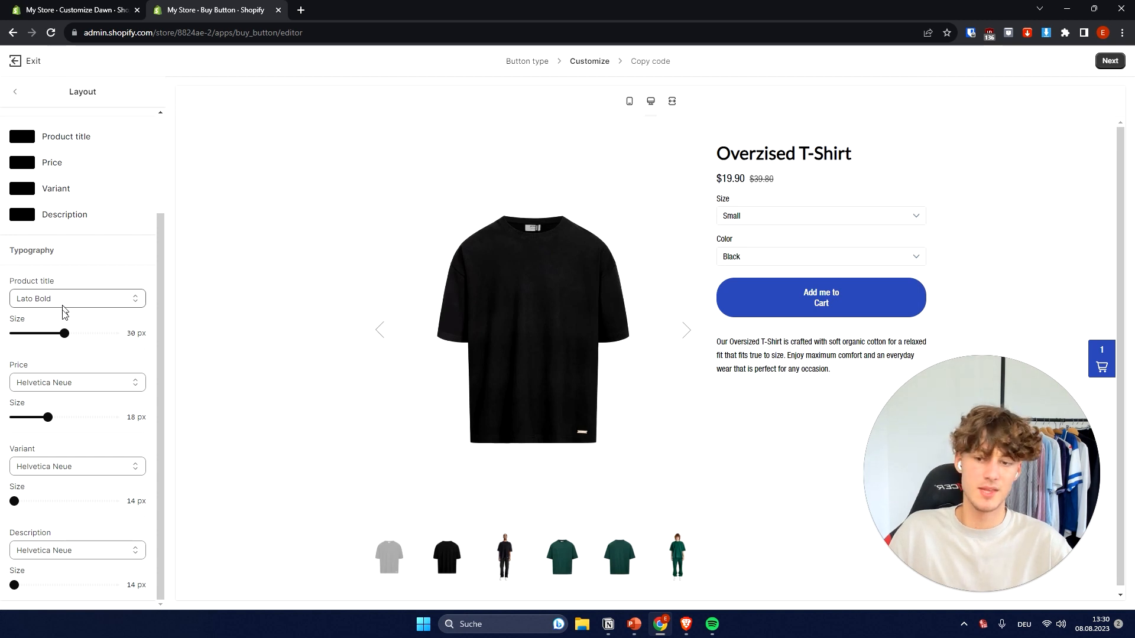
left_click_drag(65, 285, 13, 285)
left_click(83, 341)
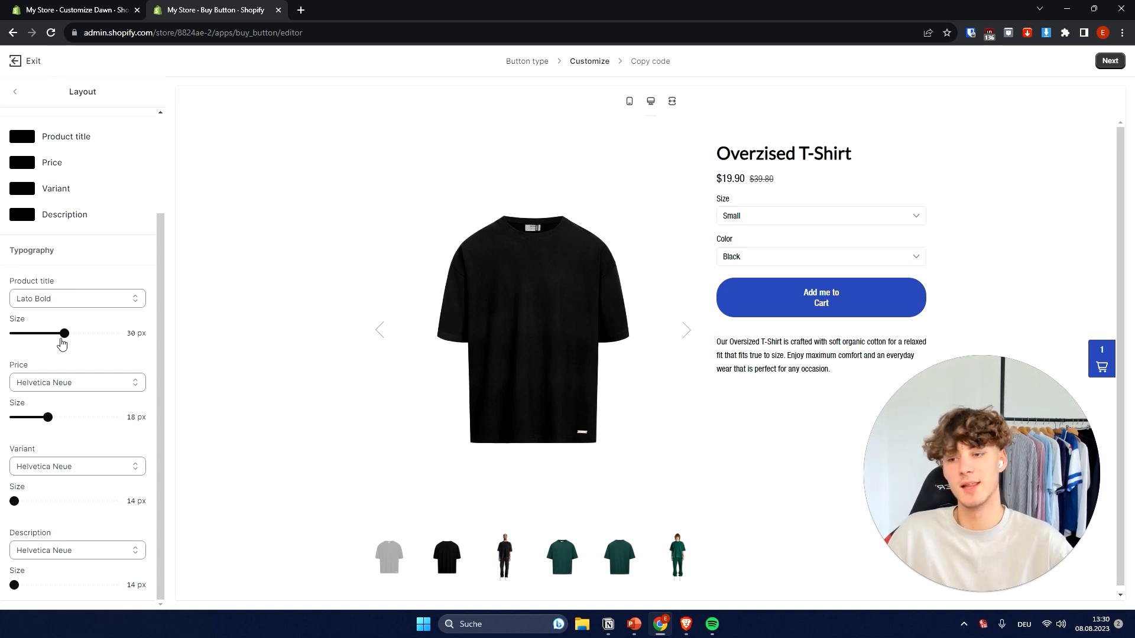
left_click_drag(63, 334, 85, 341)
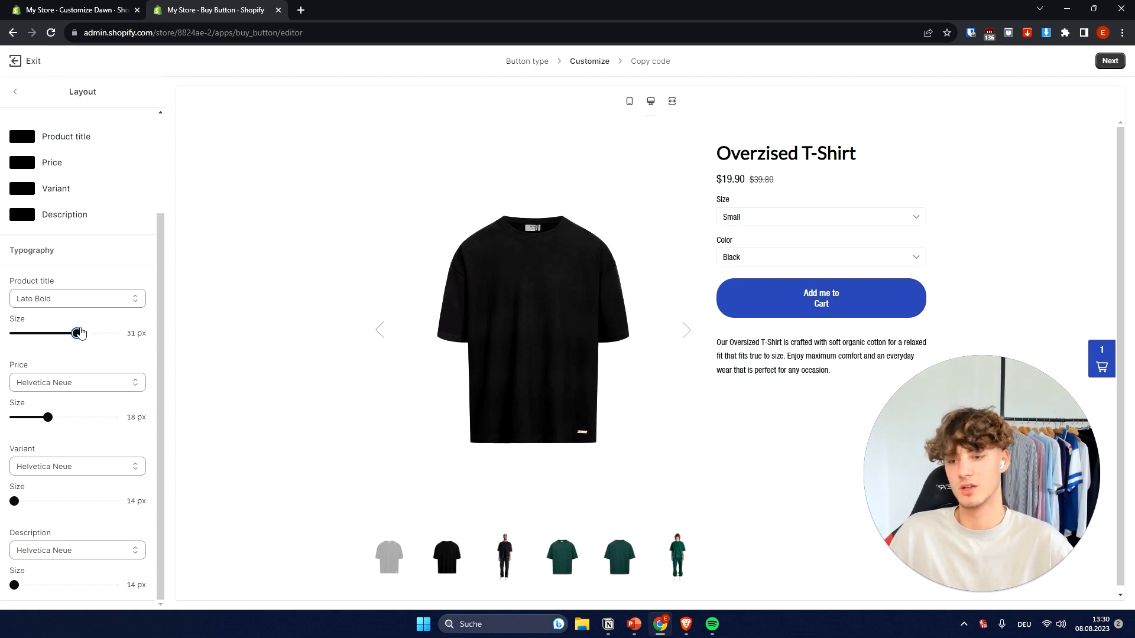
left_click_drag(81, 332, 90, 333)
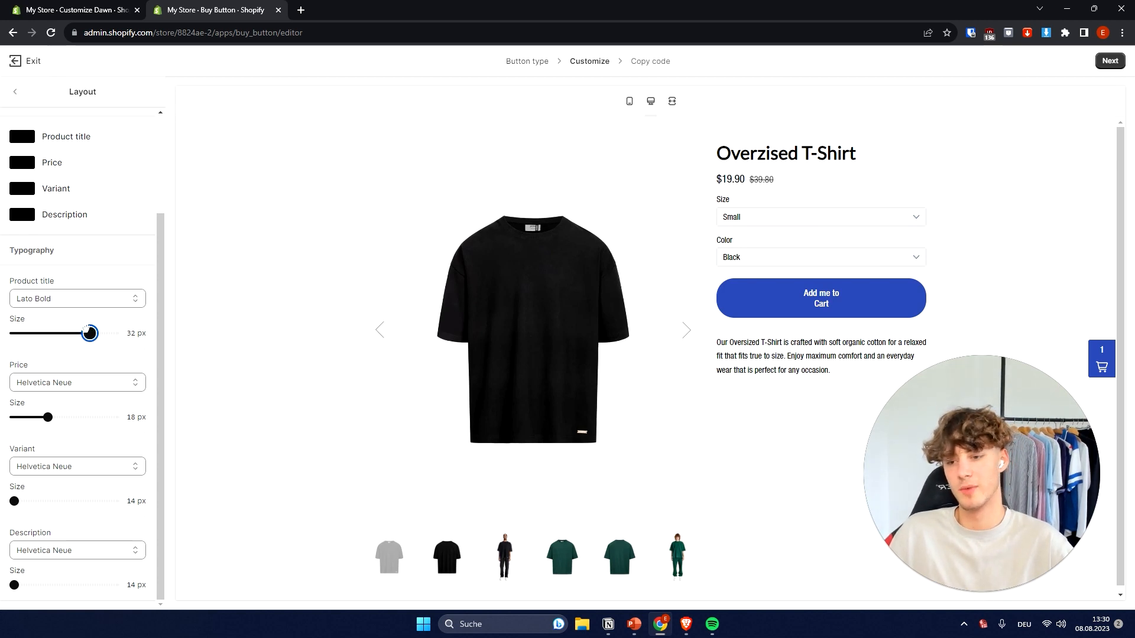
left_click_drag(46, 372, 15, 366)
left_click(50, 368)
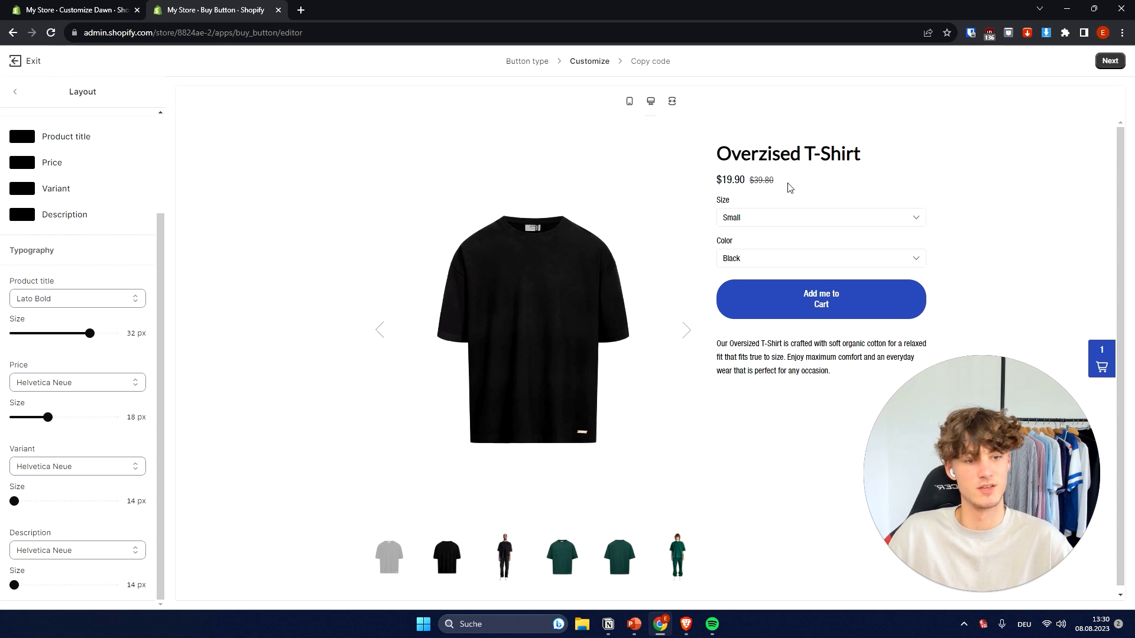
left_click_drag(790, 188, 722, 197)
left_click(704, 195)
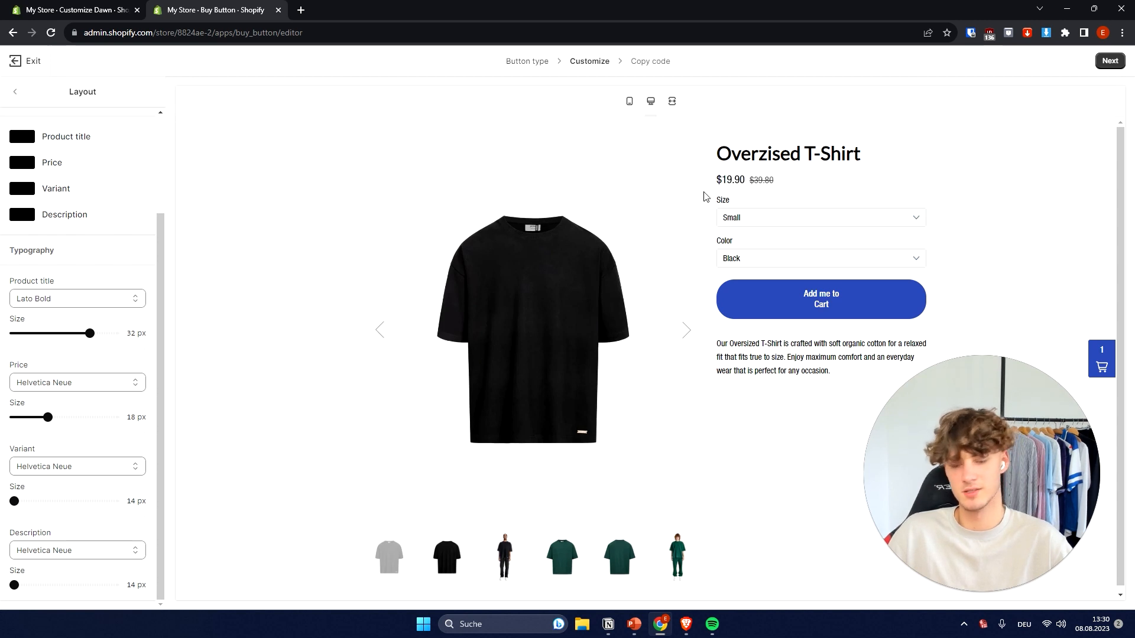
double_click(26, 452)
Increase the product description's font size to 16 px.
left_click(29, 534)
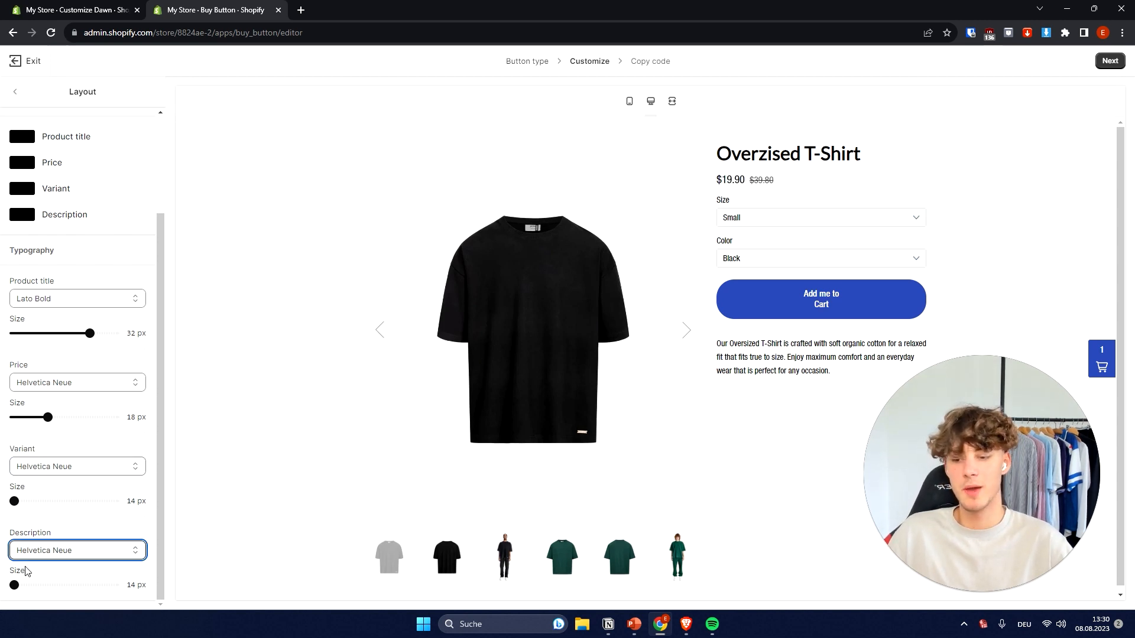
left_click(15, 585)
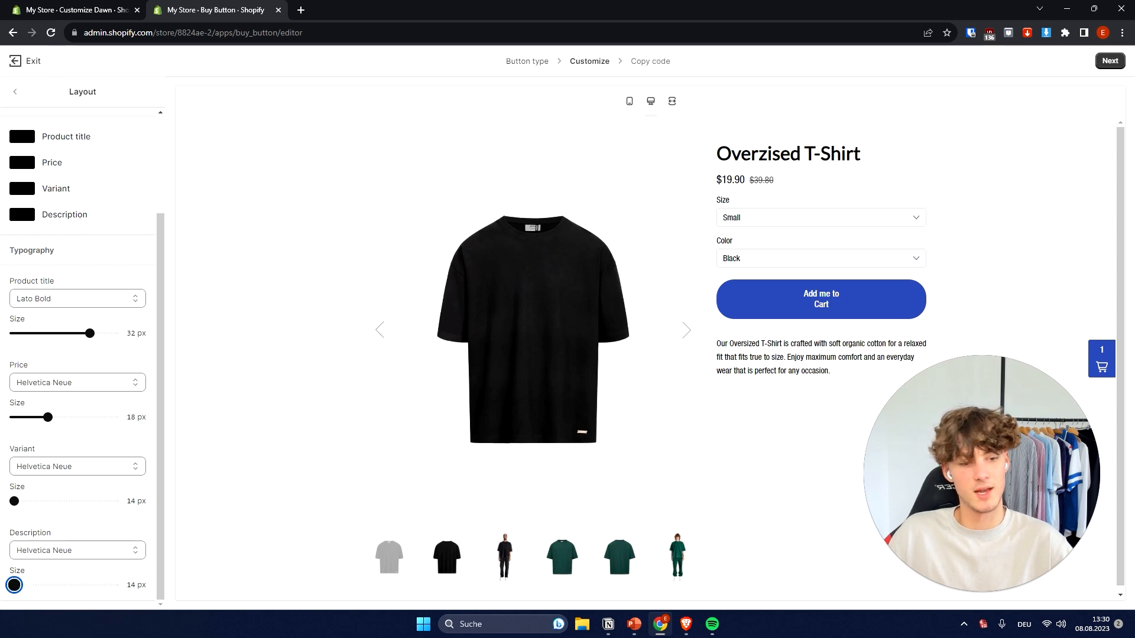
left_click_drag(14, 585, 81, 585)
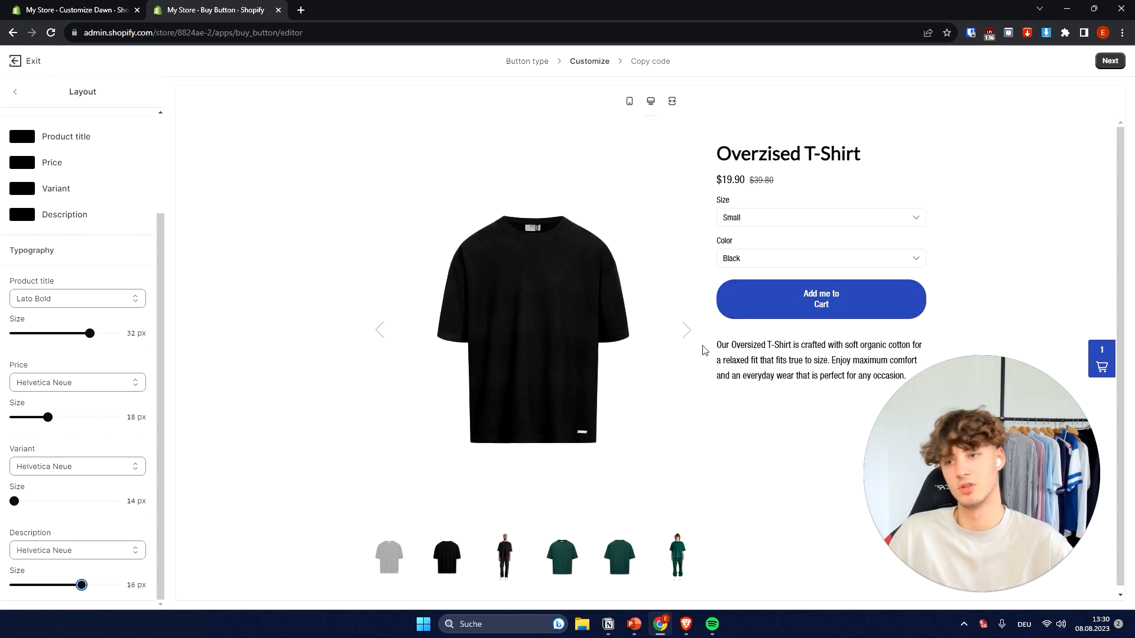
Leave the layout settings and open the shopping cart settings.
left_click(15, 91)
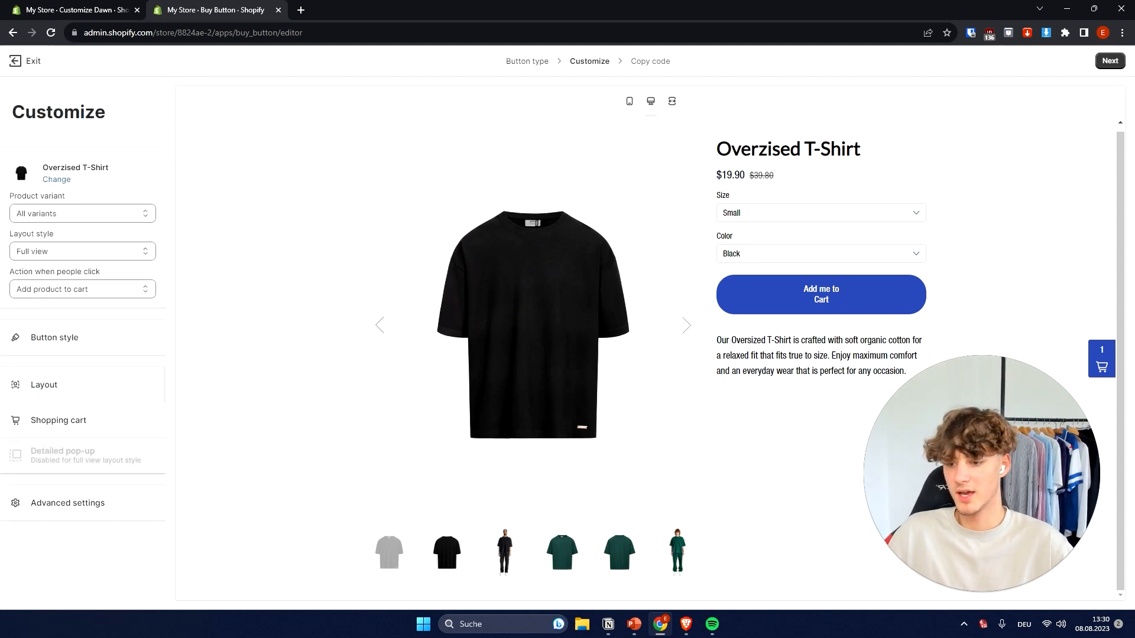
left_click(72, 421)
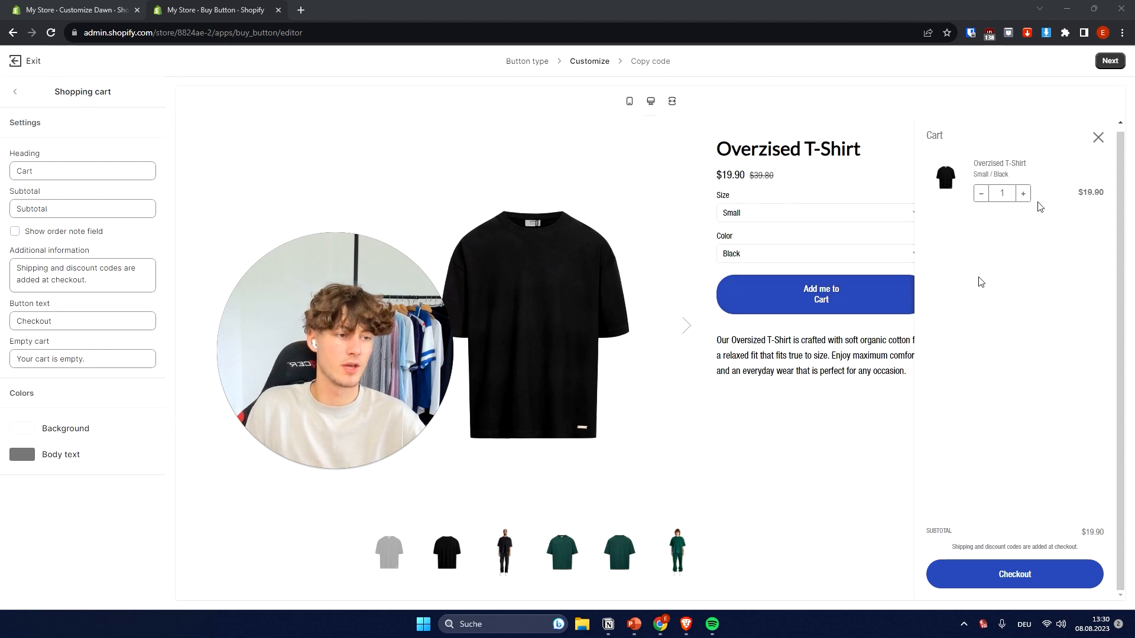
Change the shopping cart's subtotal label to "Total".
left_click_drag(42, 158, 9, 157)
left_click(23, 157)
left_click_drag(956, 139, 926, 136)
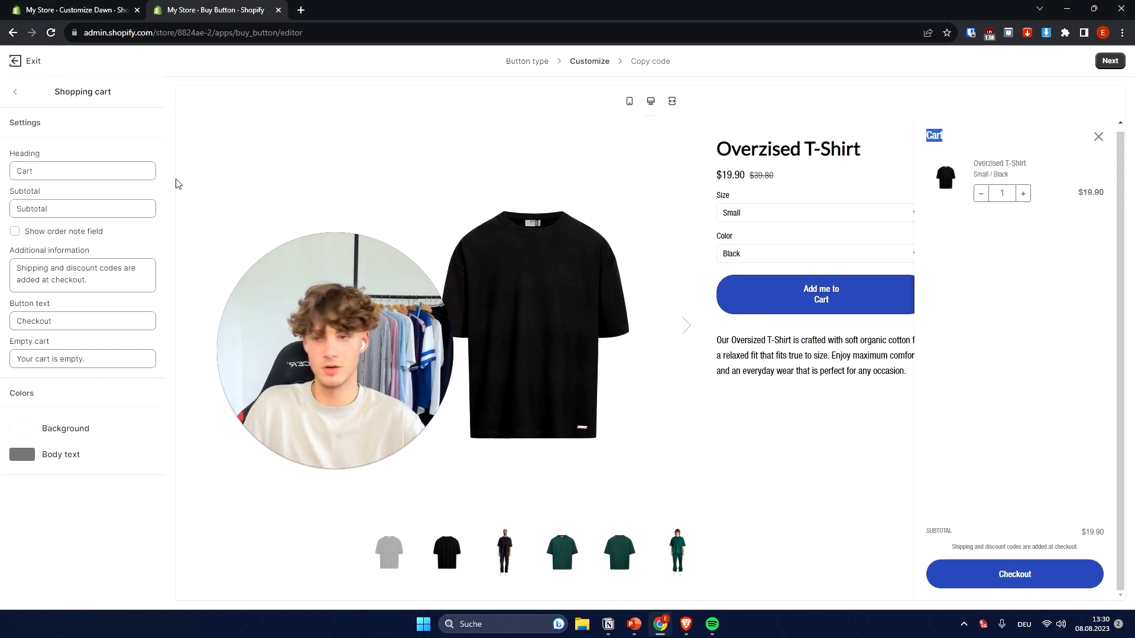
left_click_drag(66, 200, 11, 194)
double_click(34, 209)
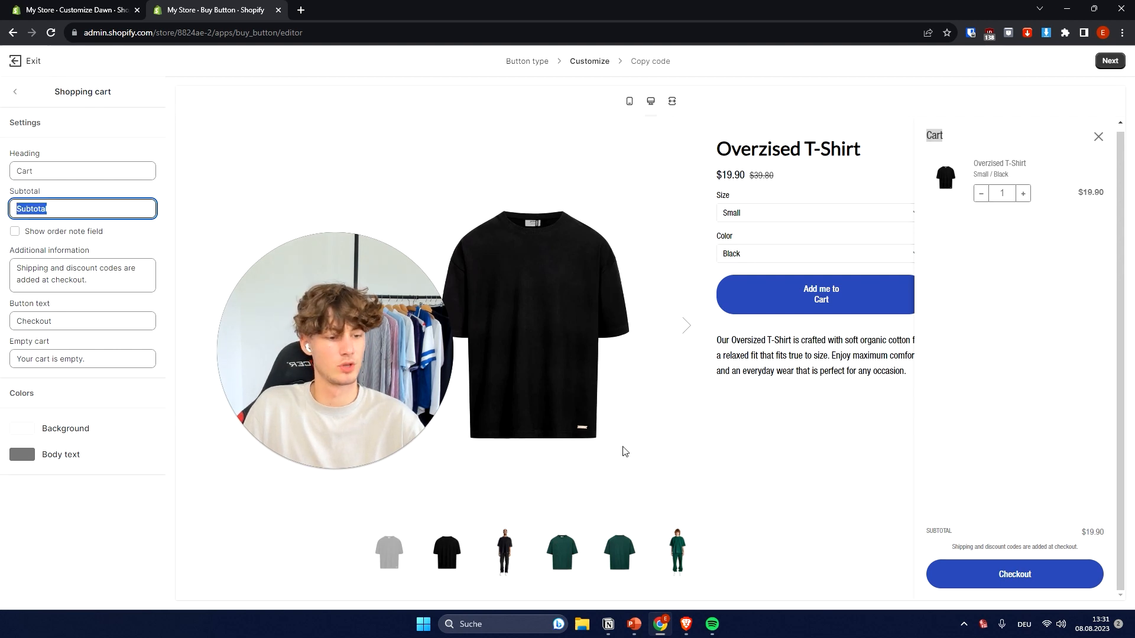
type("Tot")
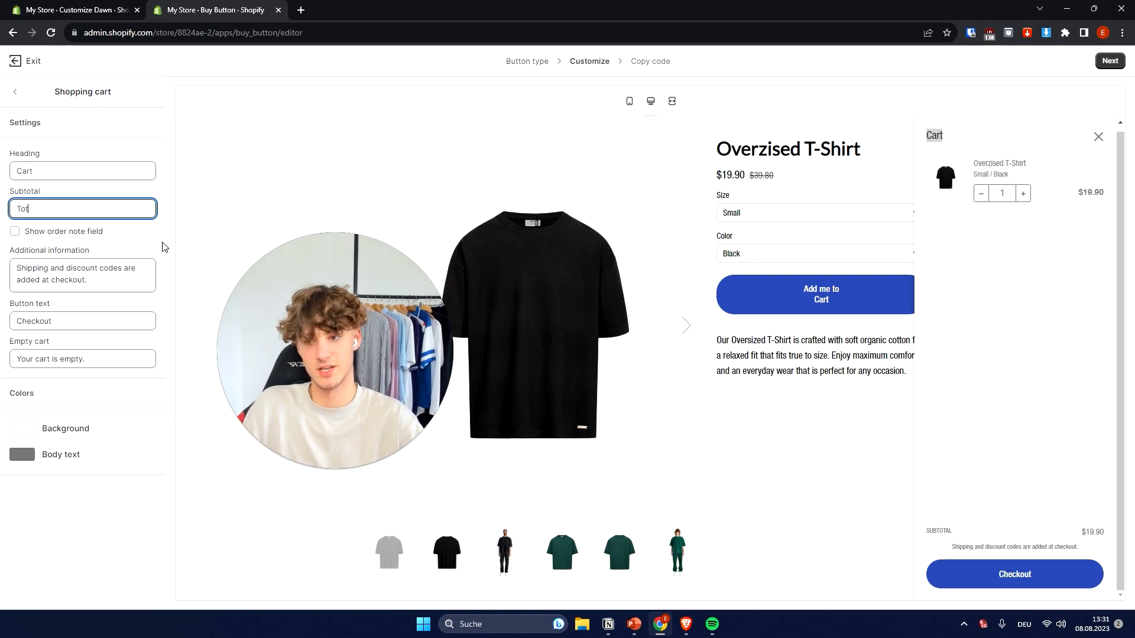
left_click_drag(972, 533, 925, 535)
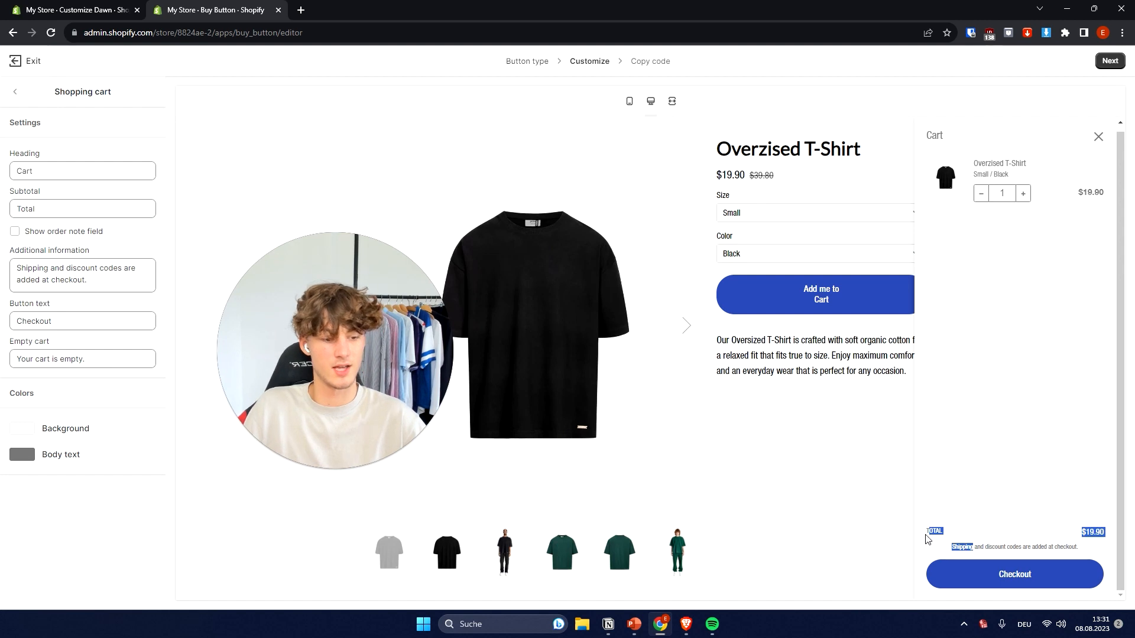
double_click(930, 532)
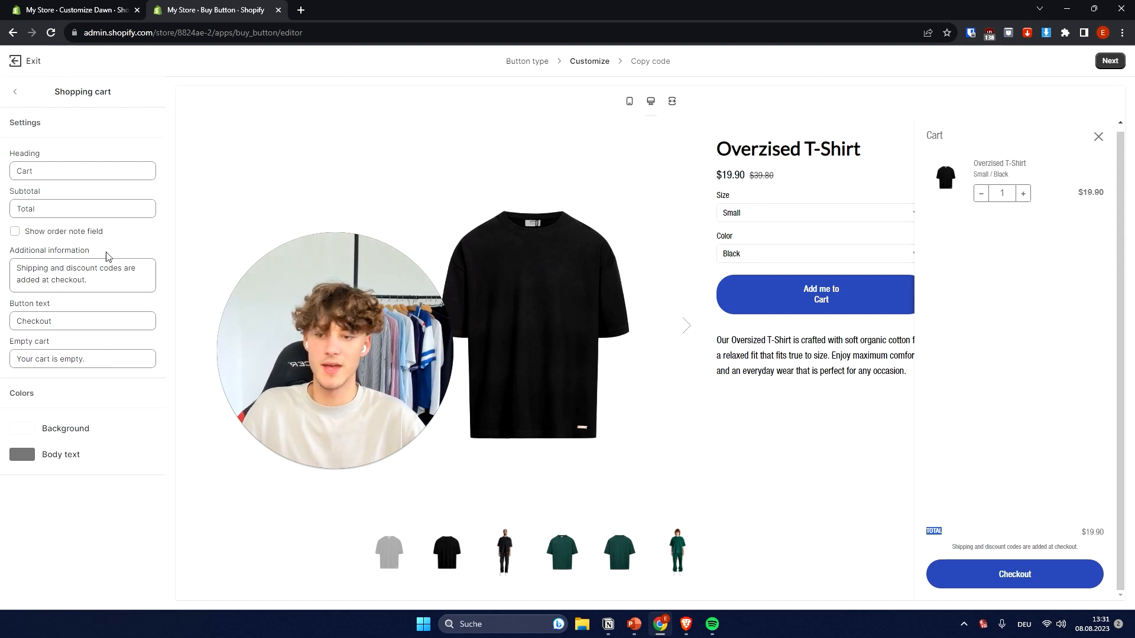
Examine the cart's additional information, checkout button text and empty-cart message settings.
left_click_drag(148, 251, 8, 309)
left_click(83, 275)
key("ctrl+a")
left_click(63, 348)
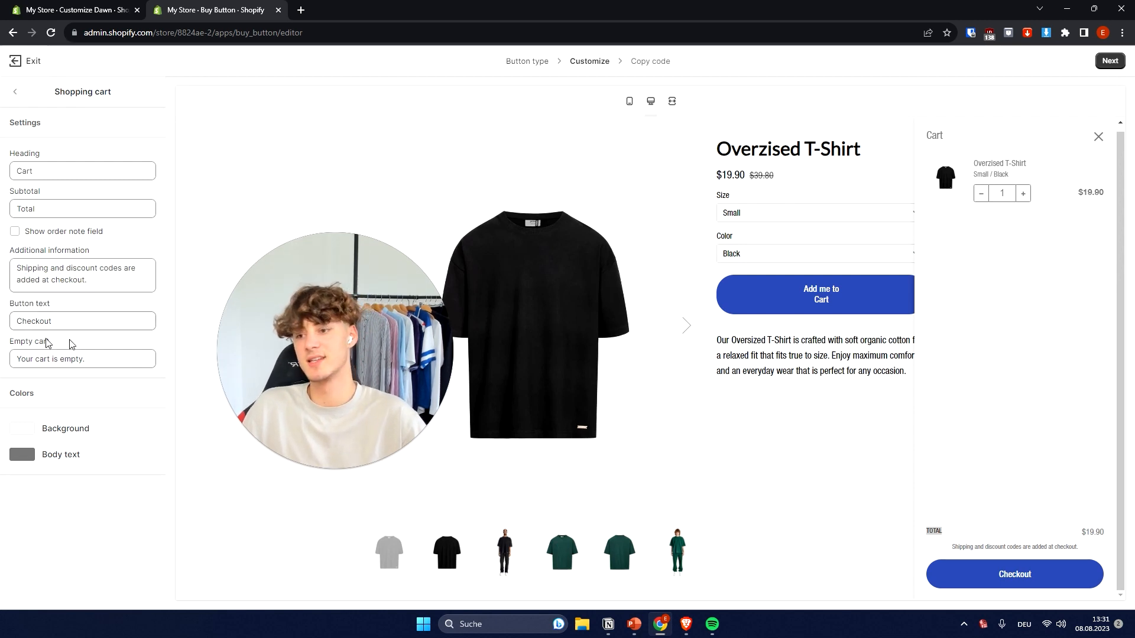
left_click_drag(71, 344, 15, 341)
left_click(111, 370)
Set the shopping cart's body text color to black.
left_click_drag(63, 401, 13, 394)
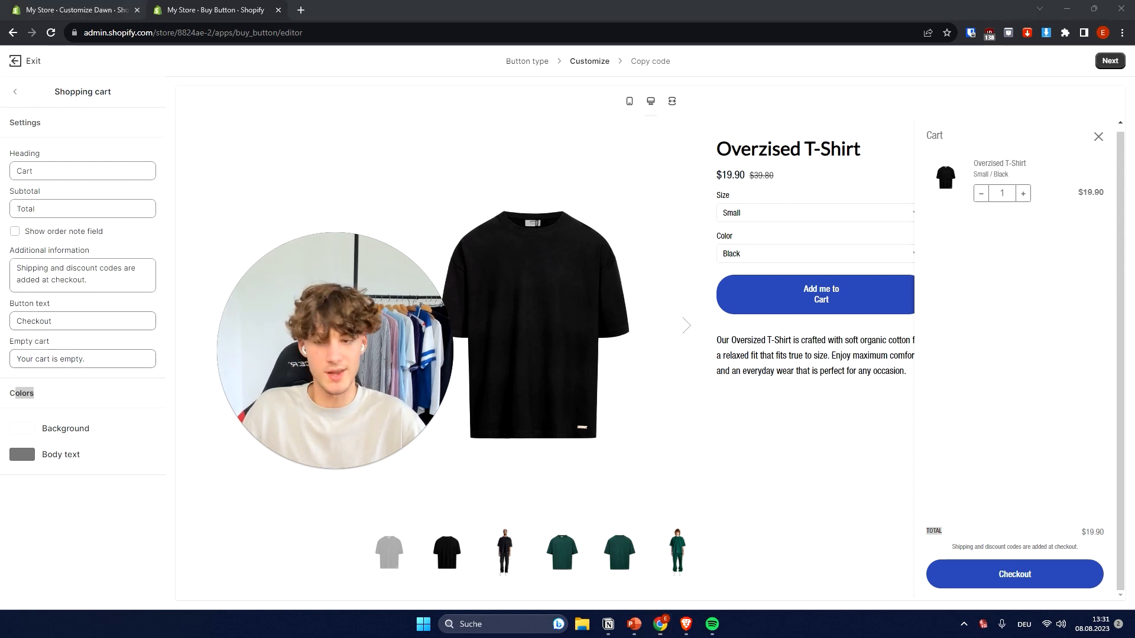
left_click(69, 467)
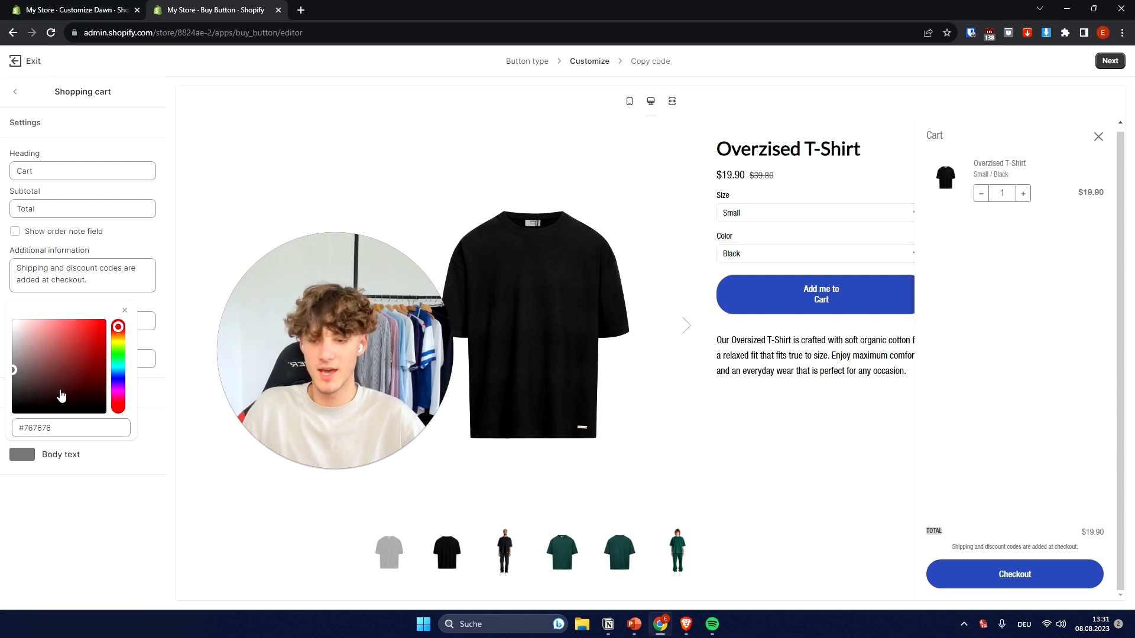
left_click_drag(88, 398, 105, 426)
left_click(107, 541)
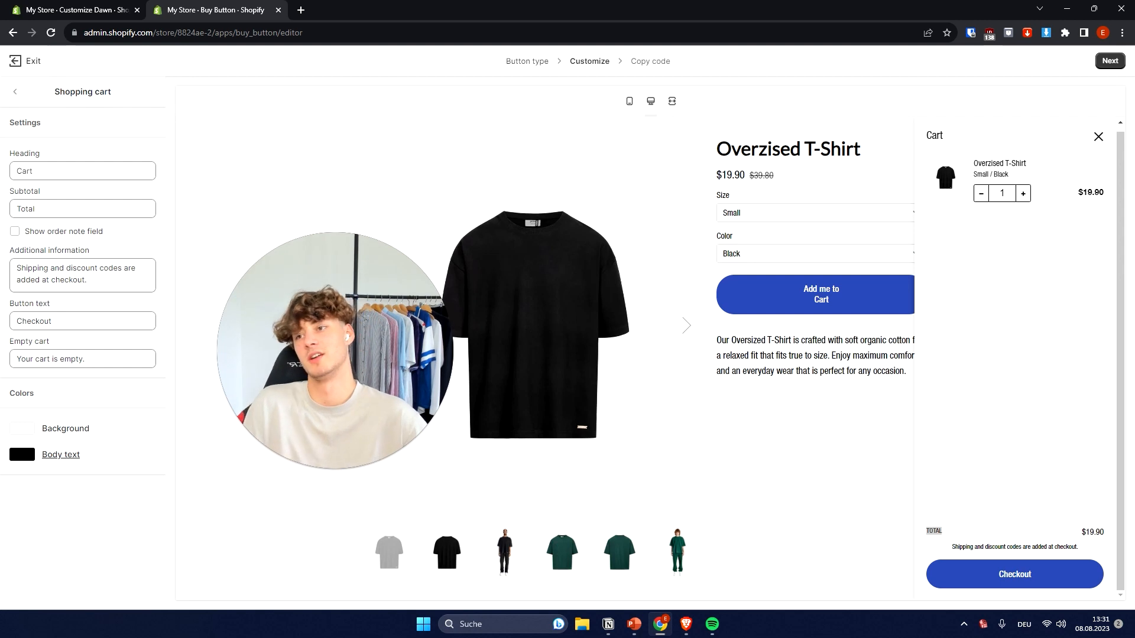
Leave the cart settings, review the checkout behaviour options in the advanced settings, and return to the customization overview.
left_click(19, 93)
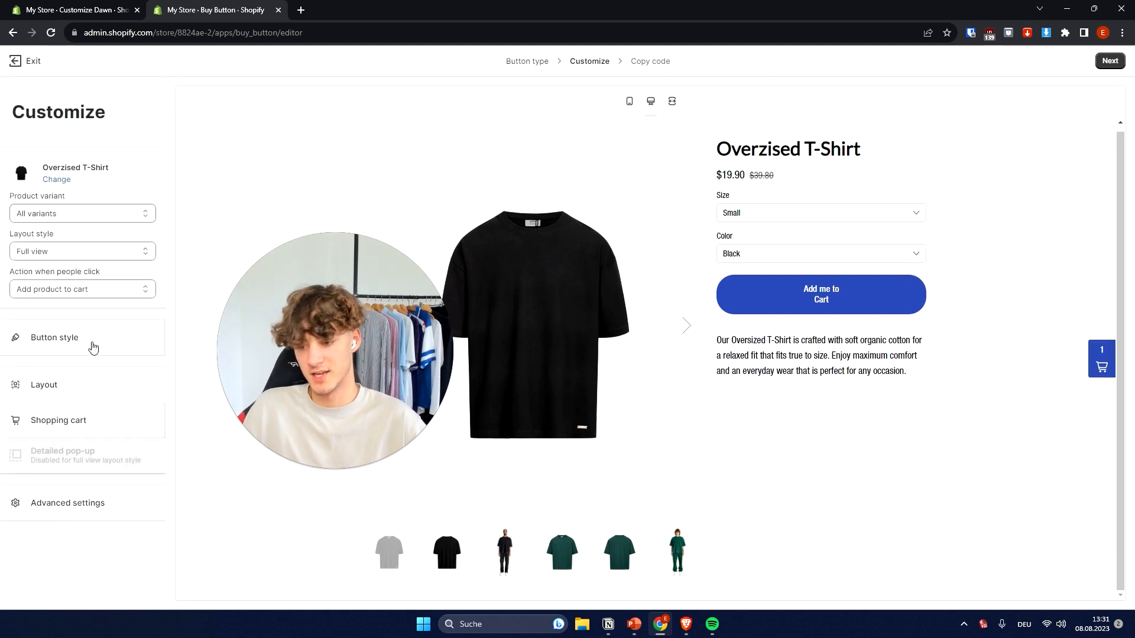
left_click(87, 508)
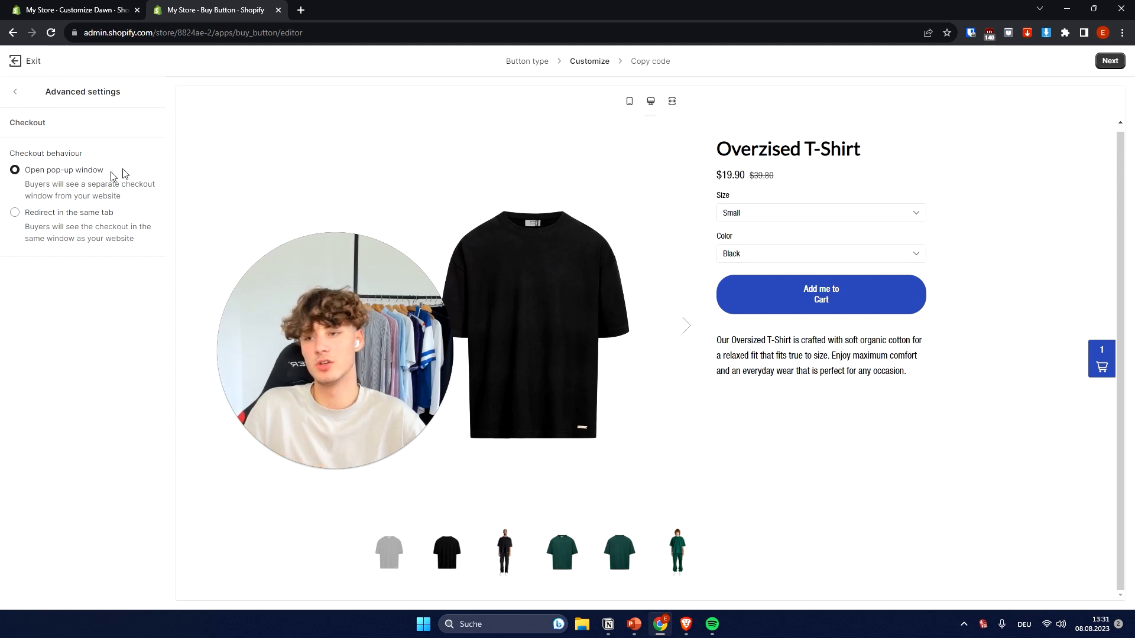
left_click_drag(107, 185, 165, 191)
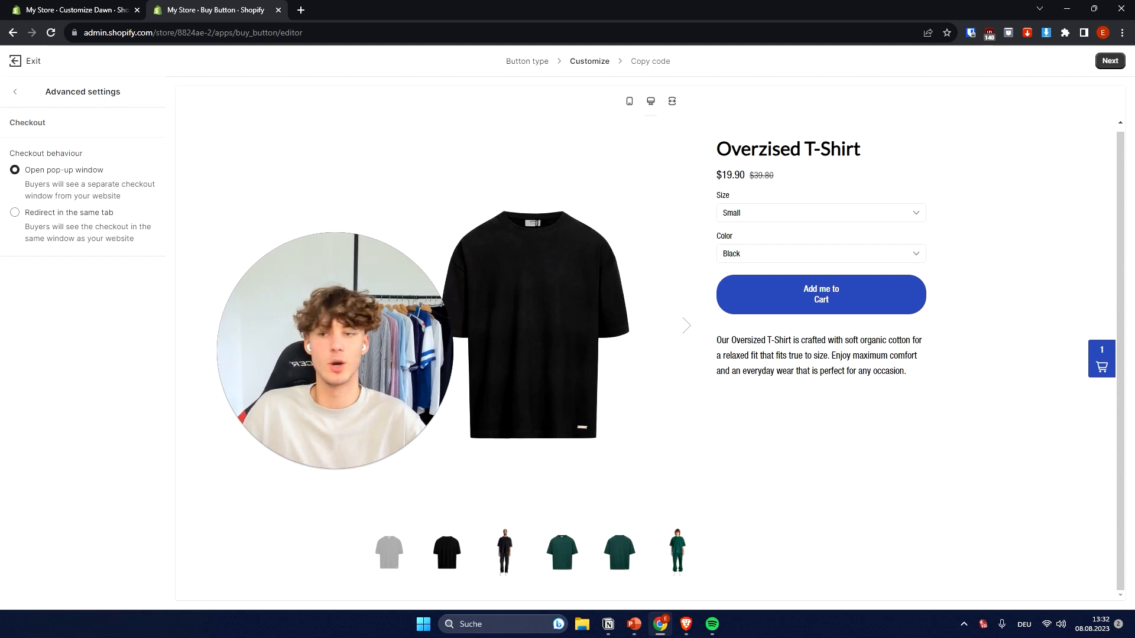
left_click(22, 95)
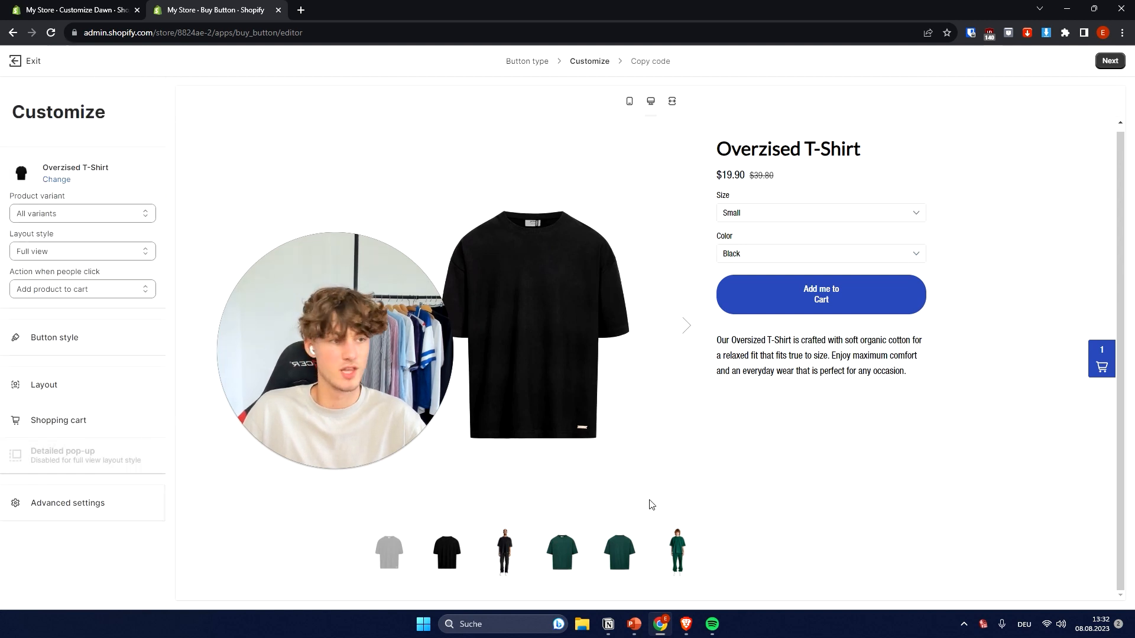
Finish customizing the Buy Button and copy its embed code.
left_click(1118, 66)
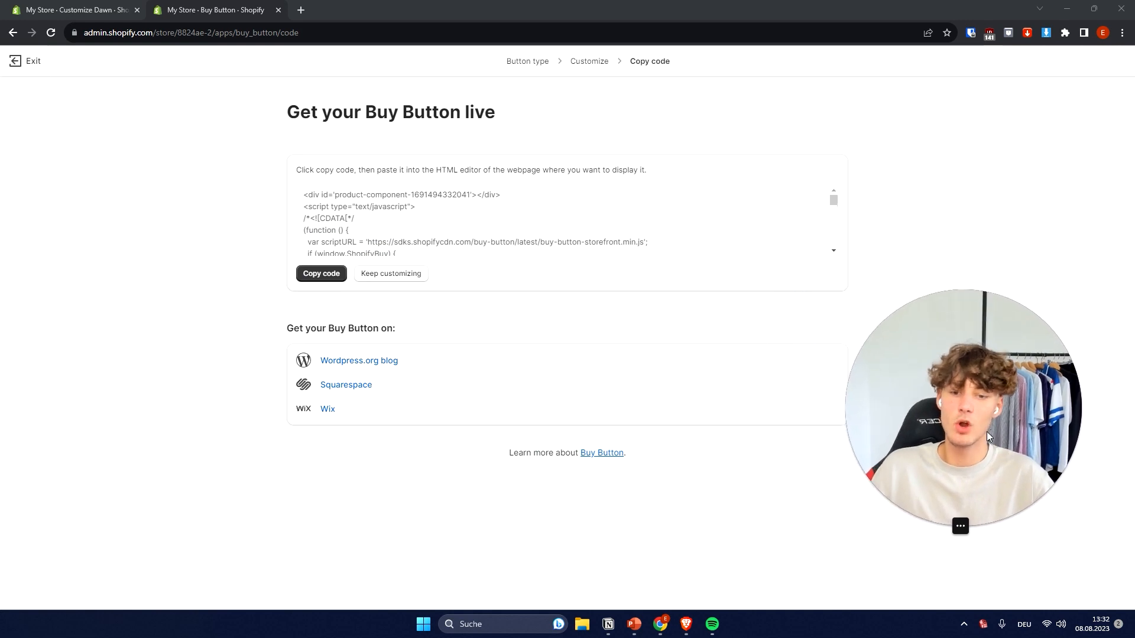
left_click_drag(987, 501, 963, 426)
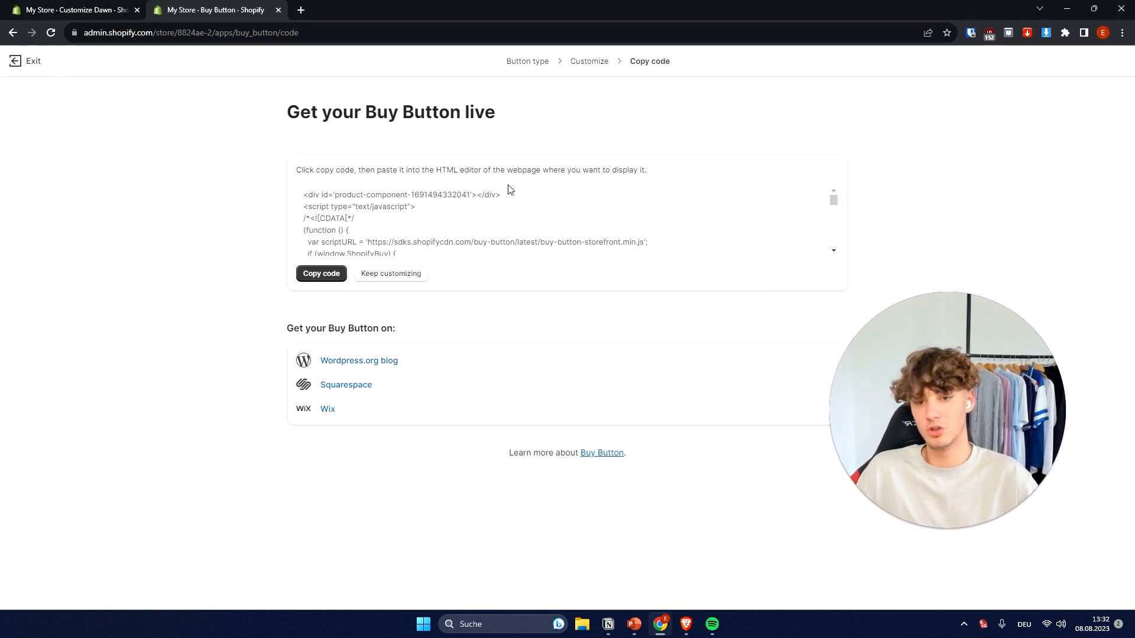
left_click(310, 279)
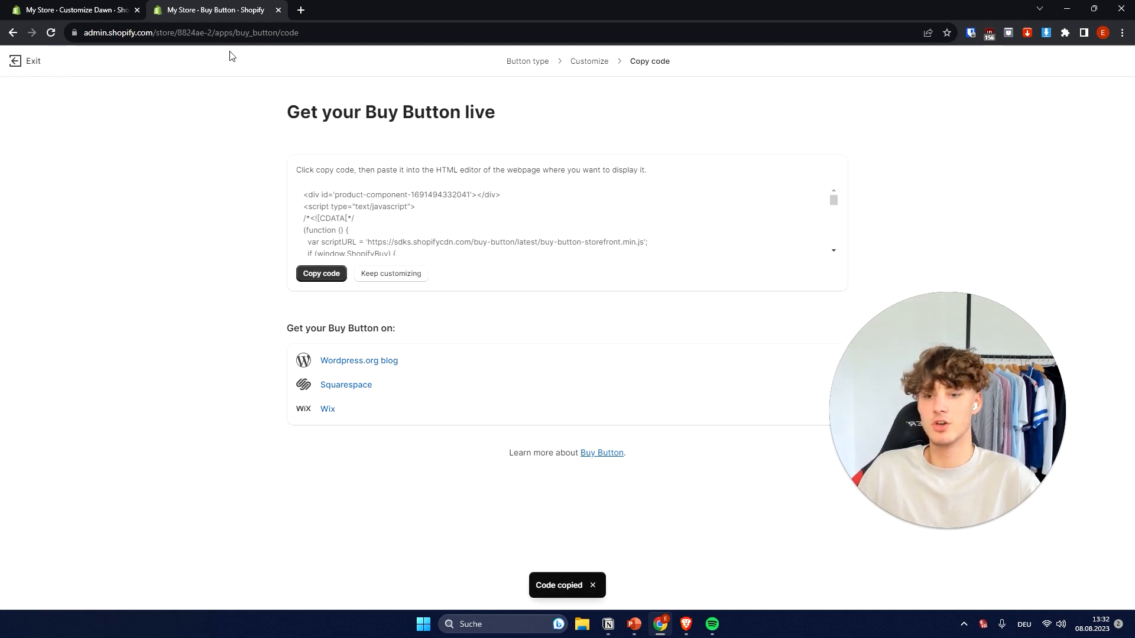
left_click(112, 9)
left_click(242, 6)
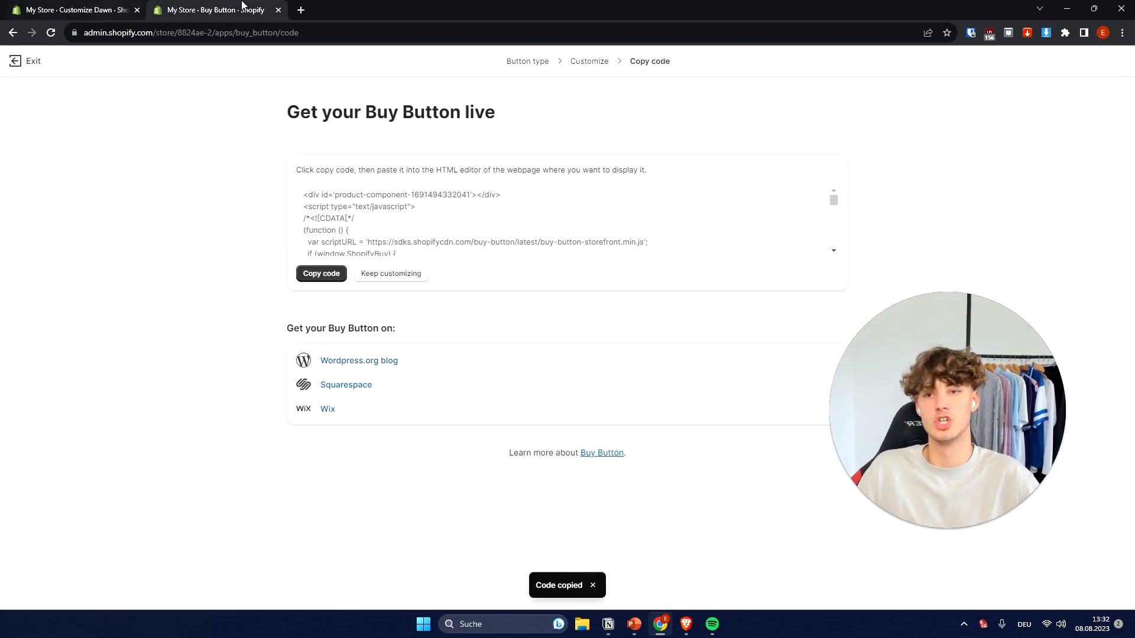
Open the store's Shopify admin in a new browser tab.
left_click(302, 7)
type("ad")
key("Return")
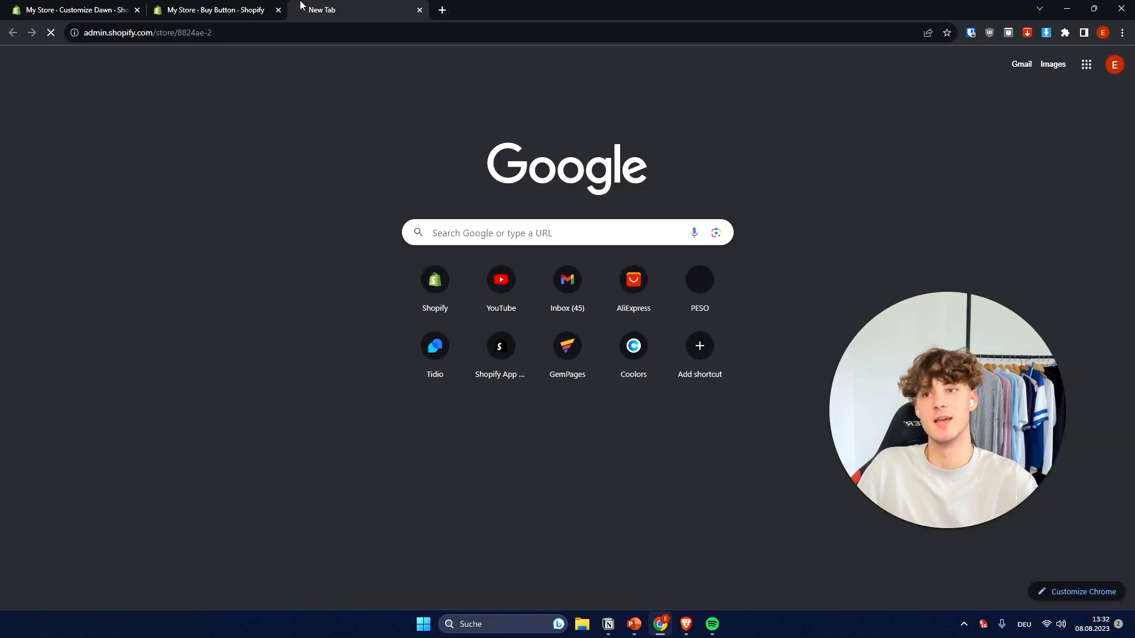
left_click(257, 7)
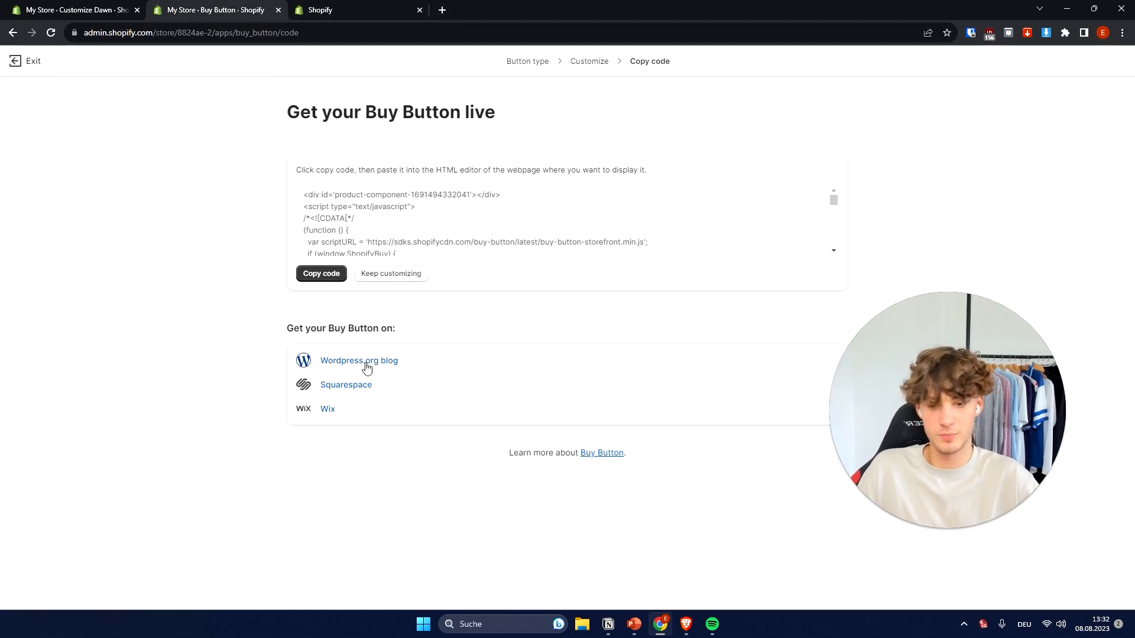
left_click(349, 10)
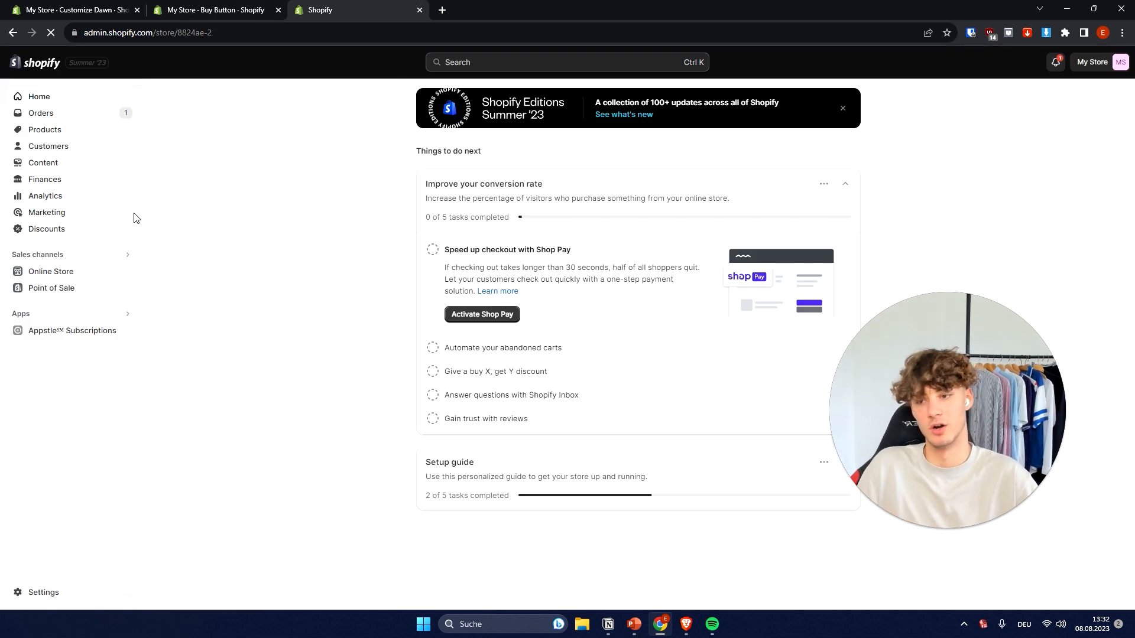
Add a new online store page titled "Test Page".
left_click(144, 274)
left_click(71, 342)
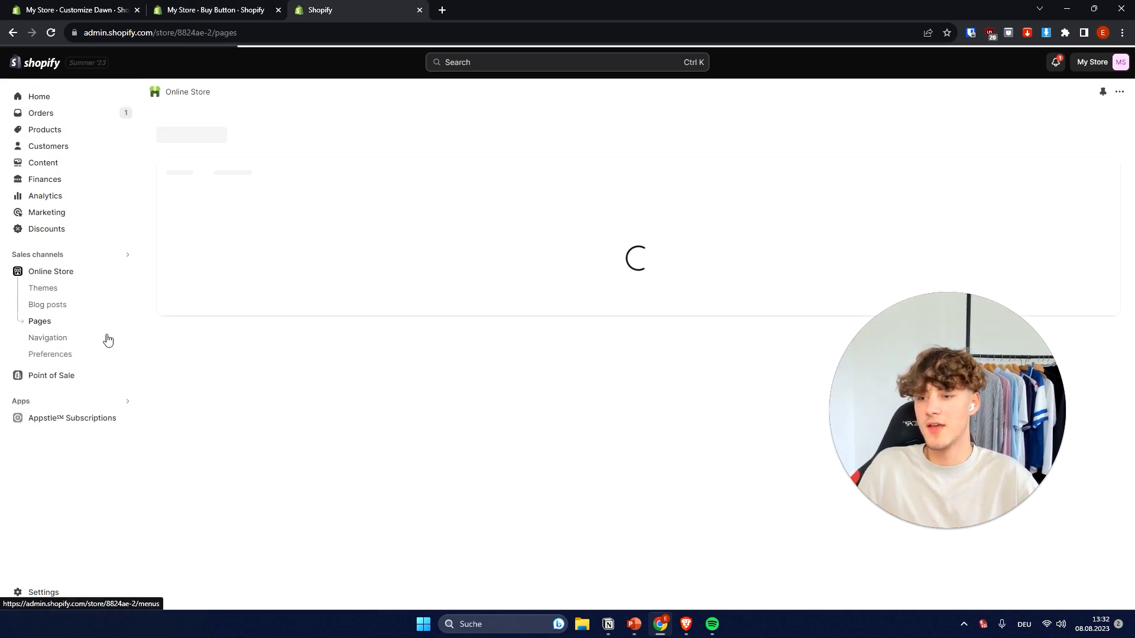
left_click(1100, 127)
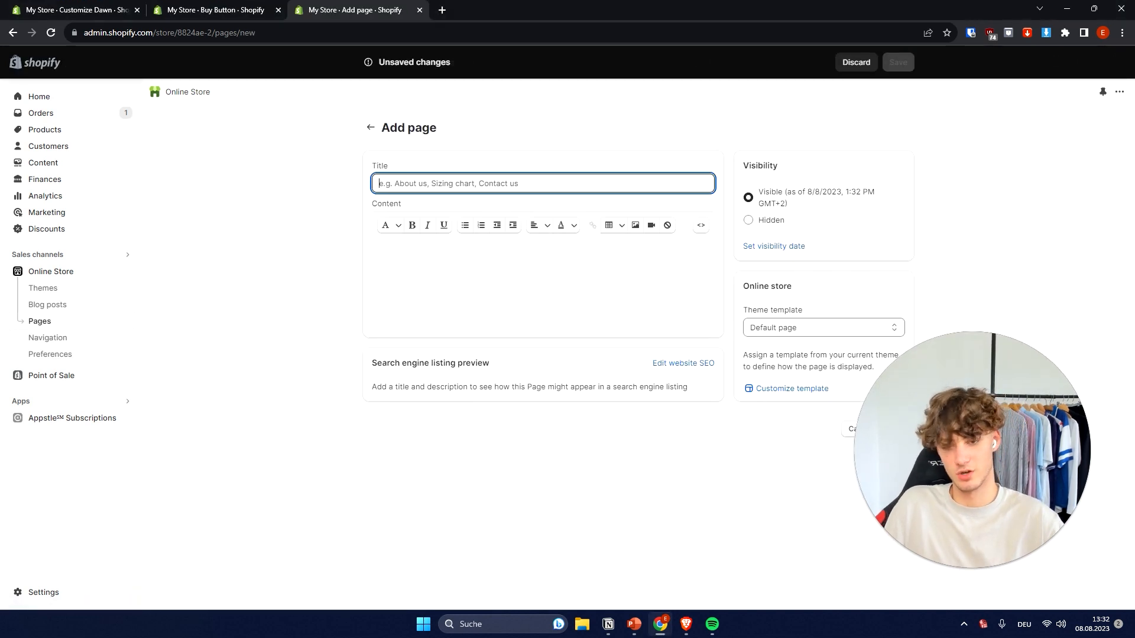
type("Test Page")
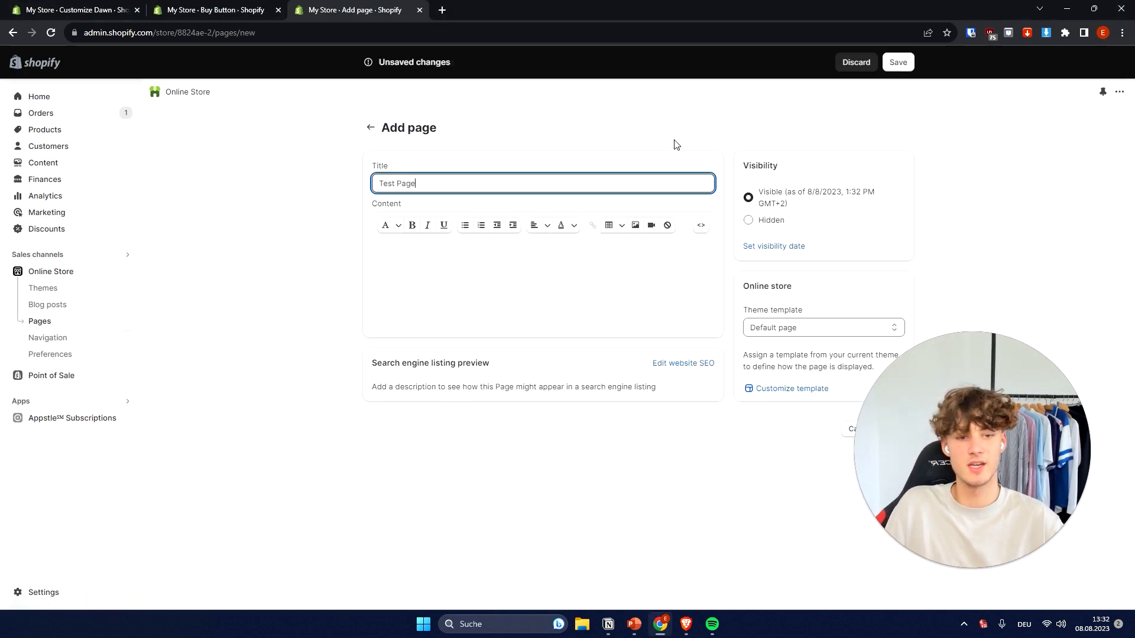
Paste the copied Buy Button code into the page content as HTML and save the page.
left_click(706, 231)
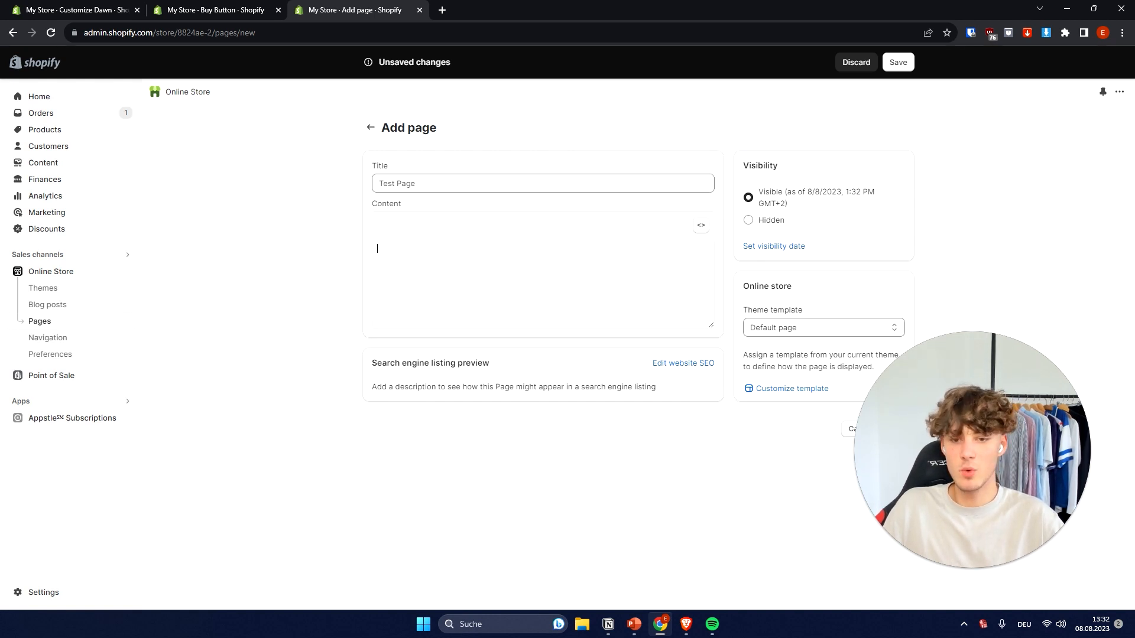
key("ctrl+v")
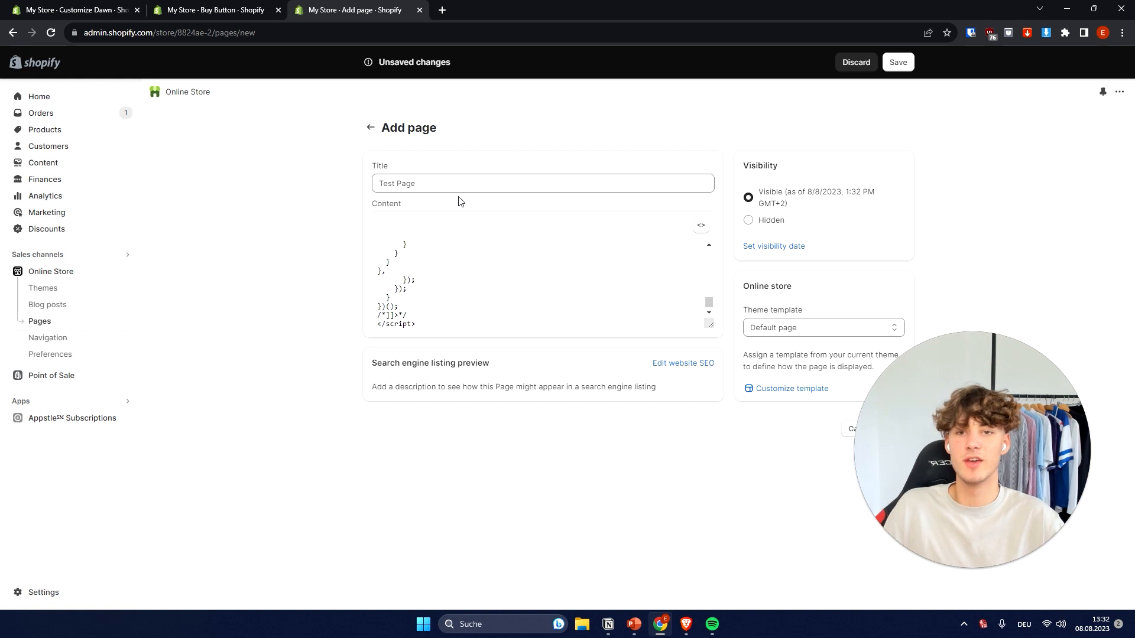
left_click(213, 10)
left_click(362, 6)
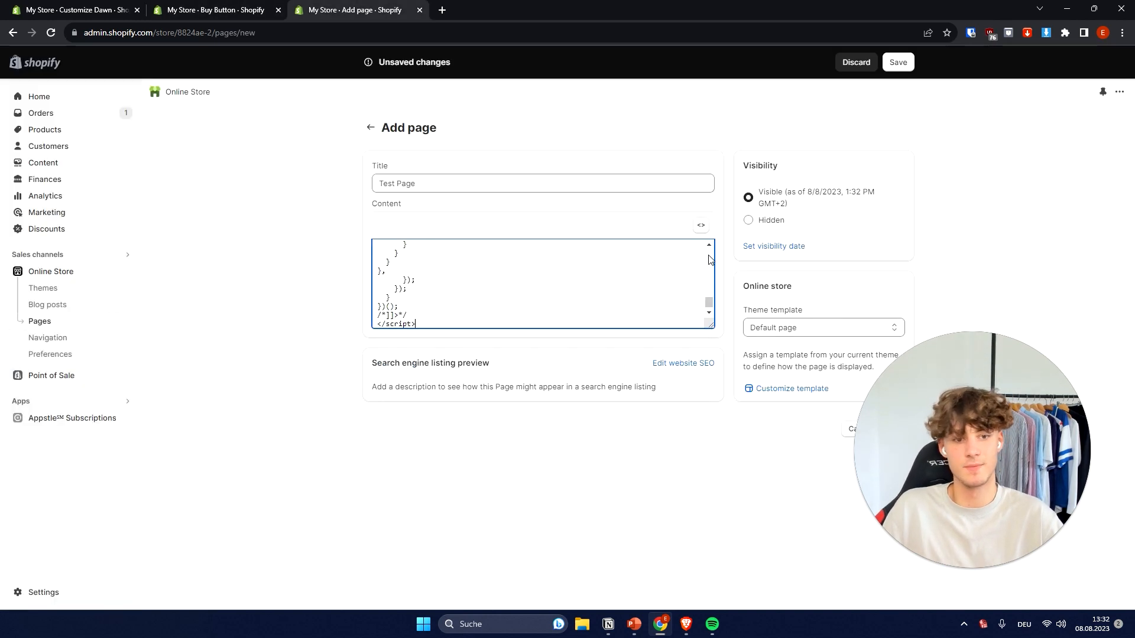
left_click(702, 228)
left_click(898, 68)
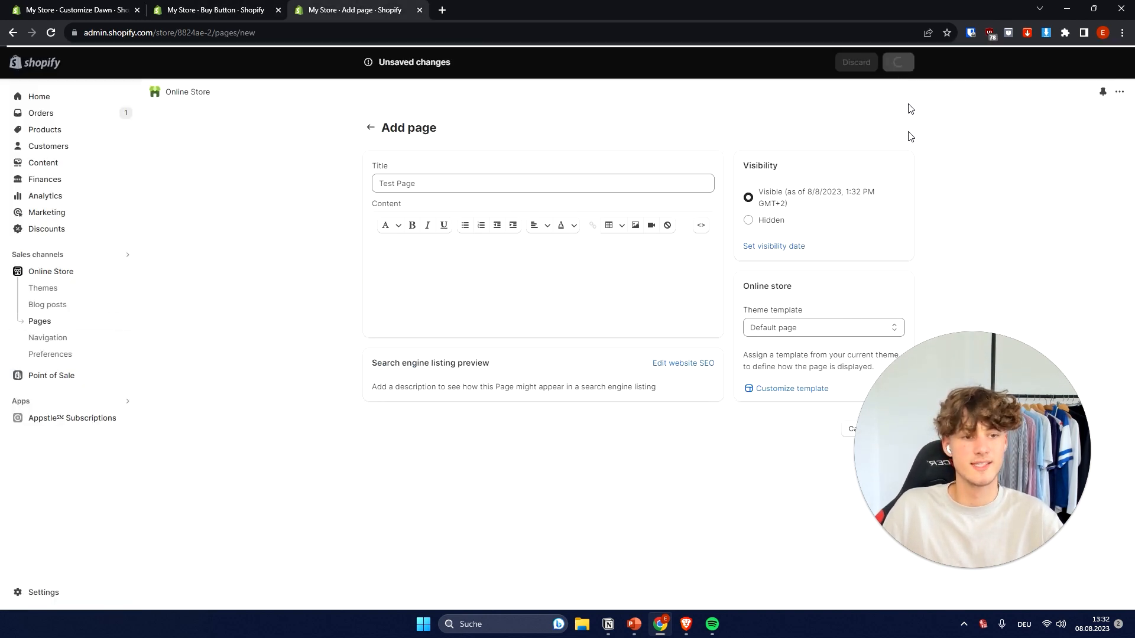
View the saved Test Page in the storefront and browse the embedded T-shirt's product images.
left_click(365, 357)
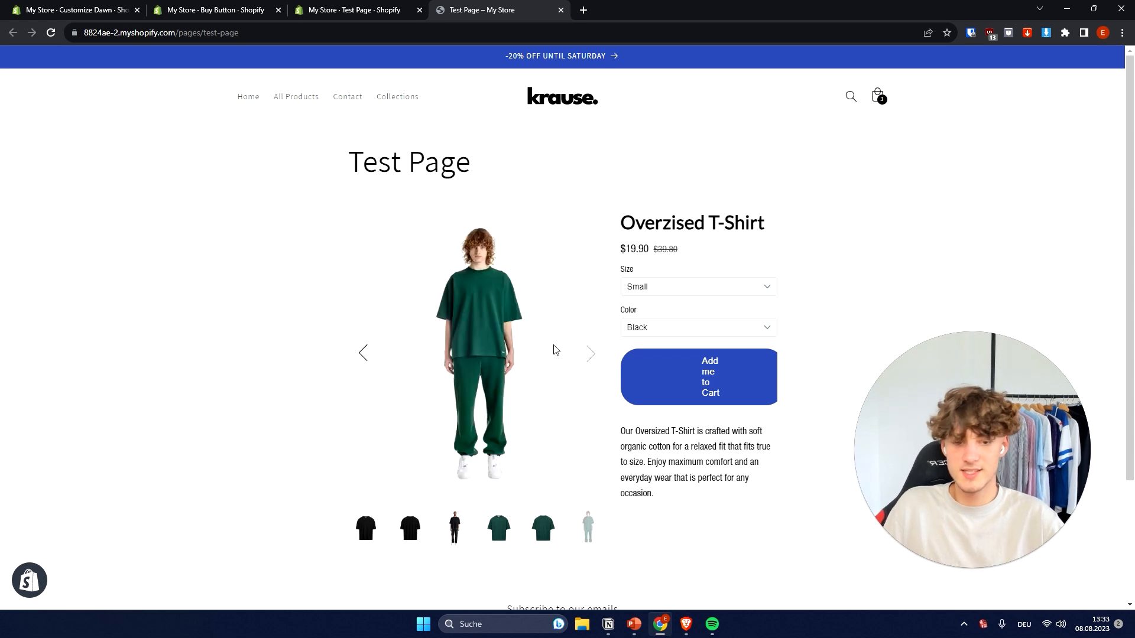
left_click(589, 353)
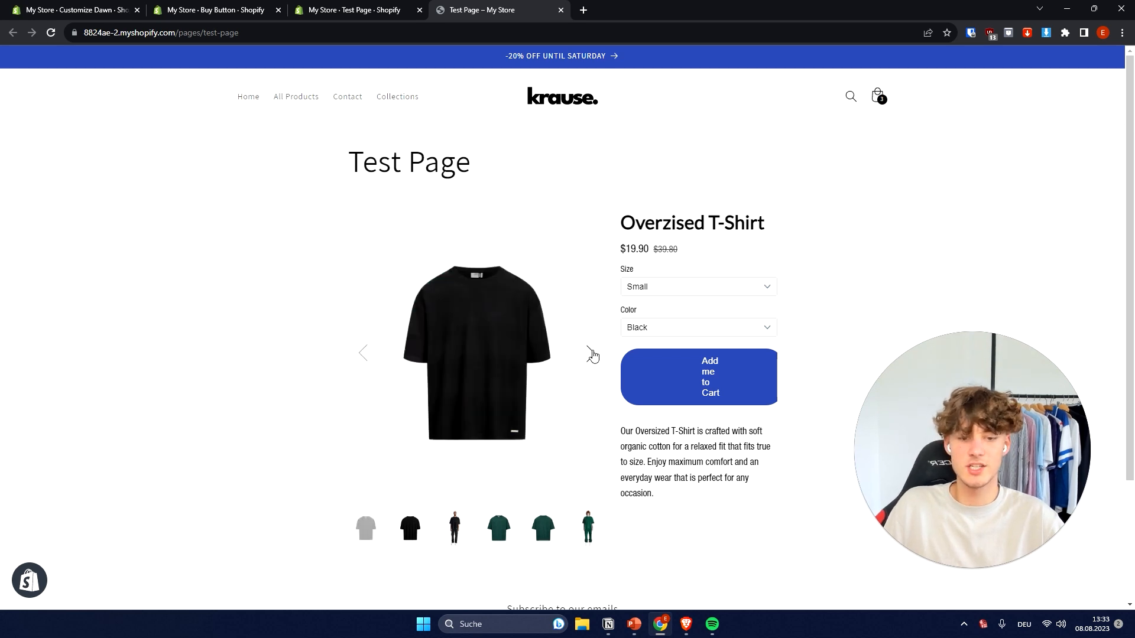
left_click(590, 353)
left_click(371, 362)
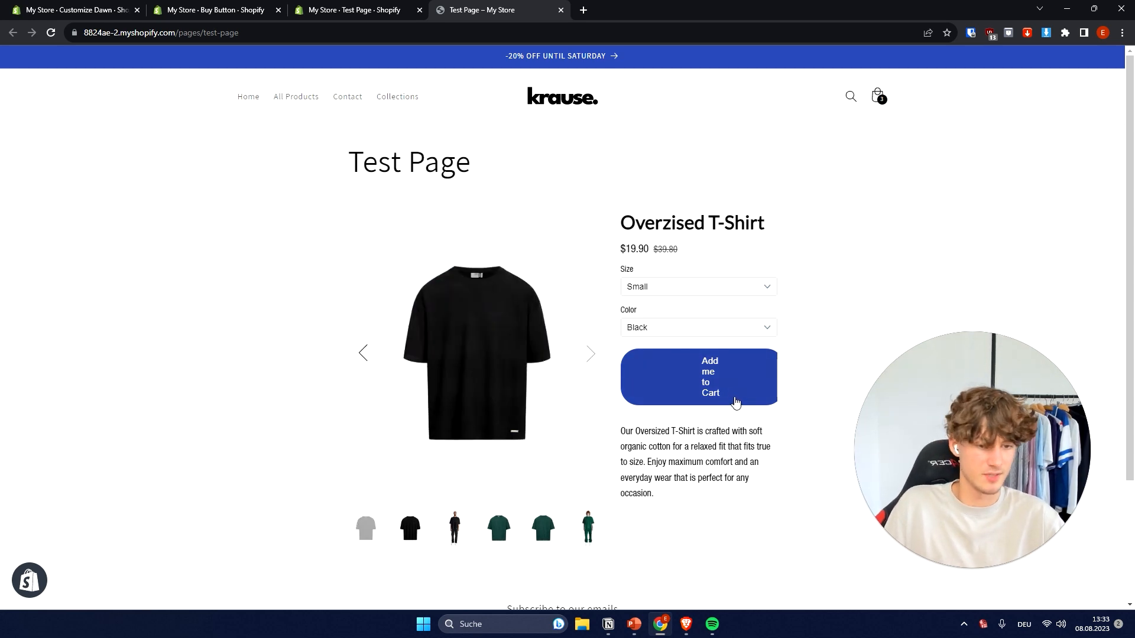
right_click(667, 357)
left_click(702, 442)
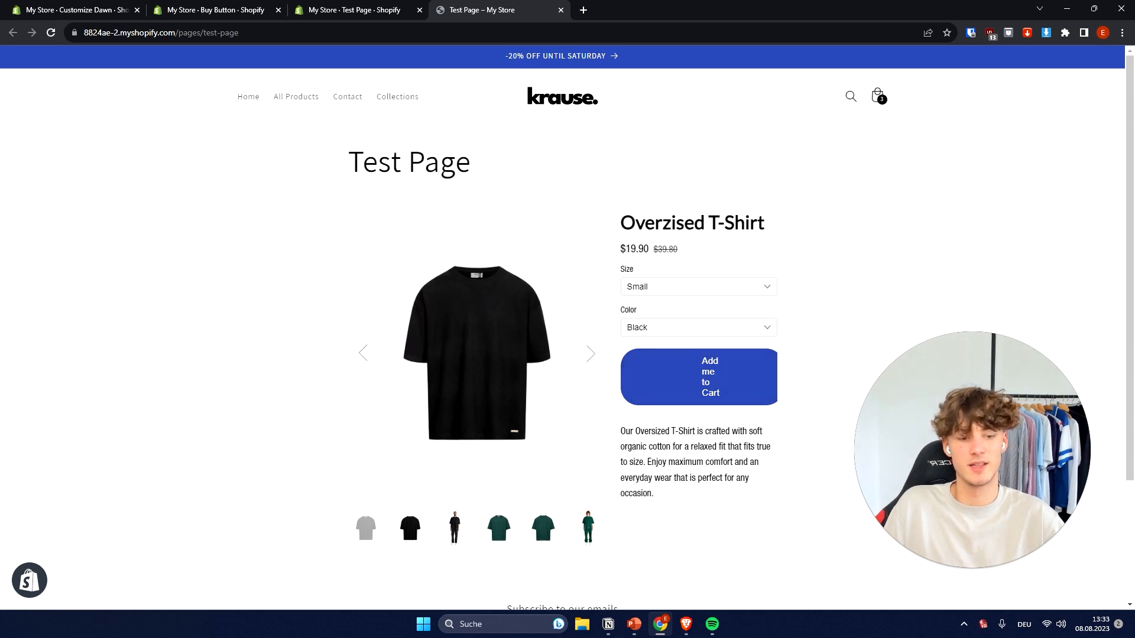
Return to customizing the Buy Button and set the button width to 115 px.
left_click(254, 7)
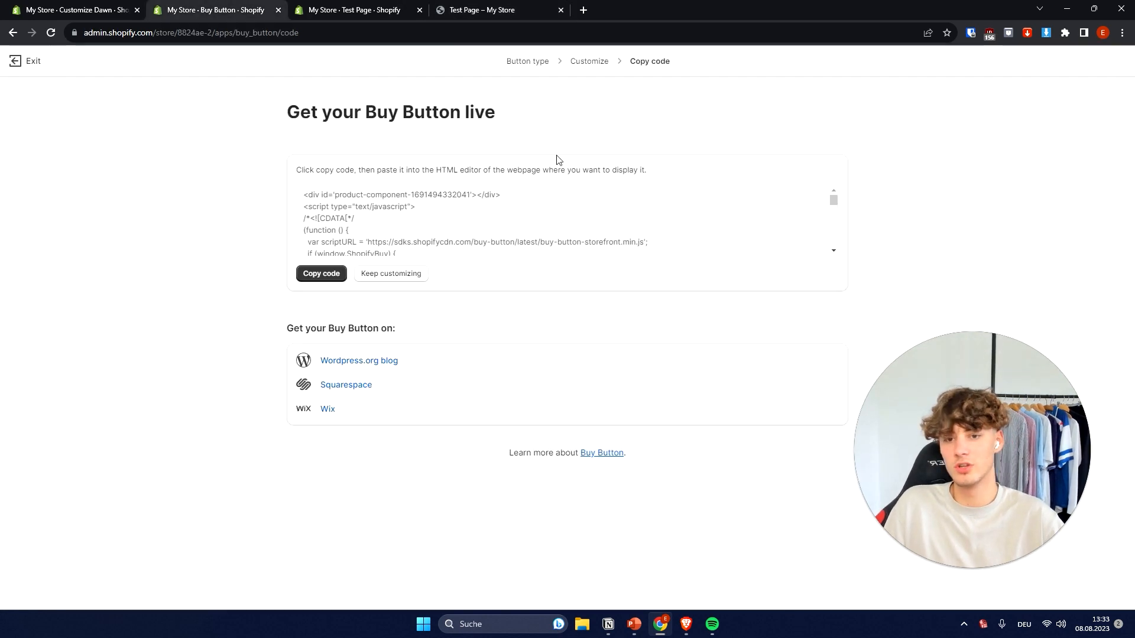
left_click(395, 275)
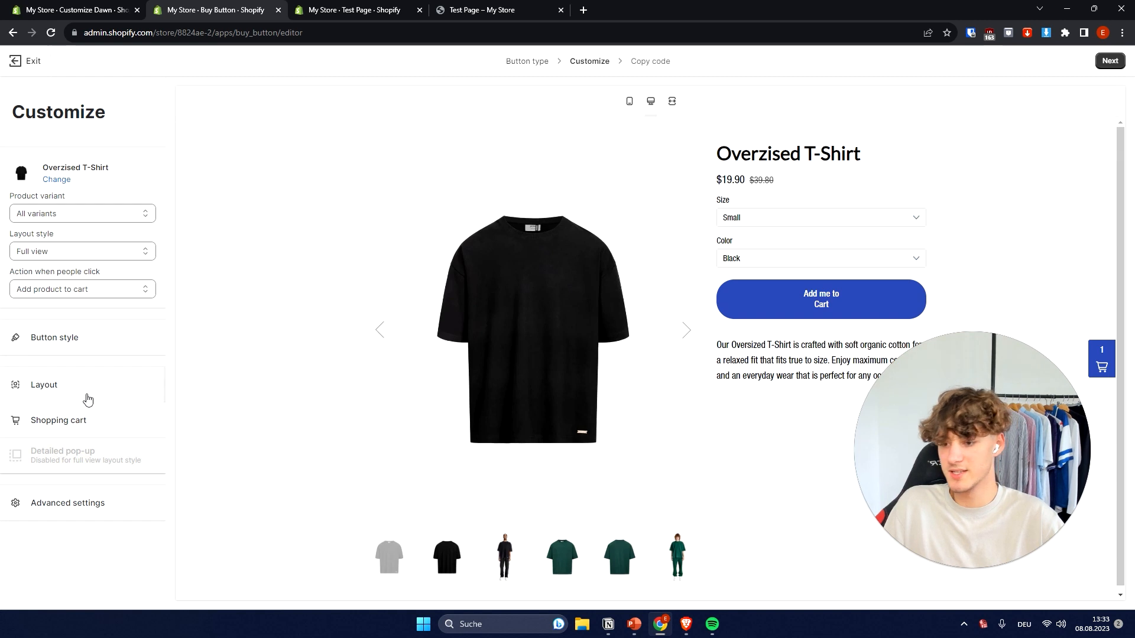
left_click(71, 337)
left_click(103, 228)
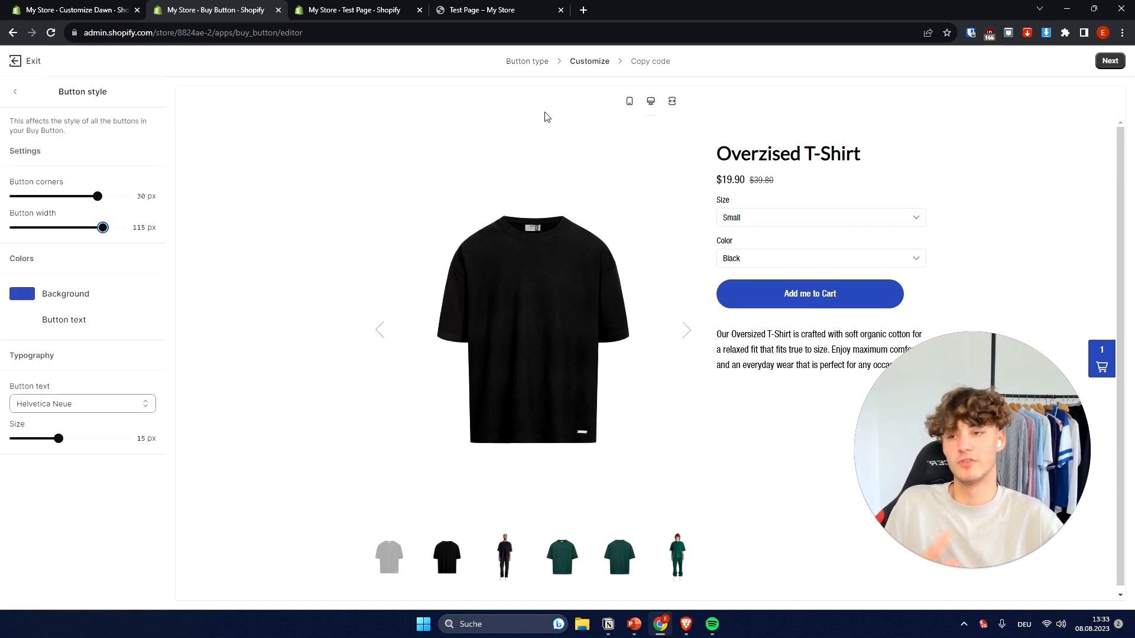
mouse_move(989, 416)
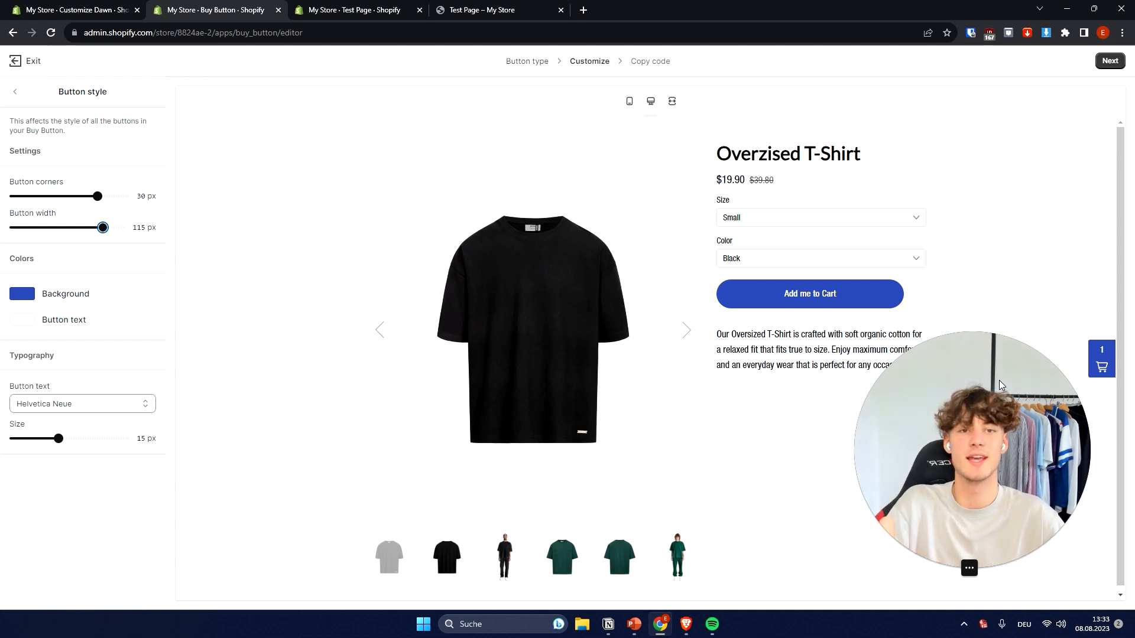
left_click_drag(985, 471, 668, 558)
mouse_move(651, 580)
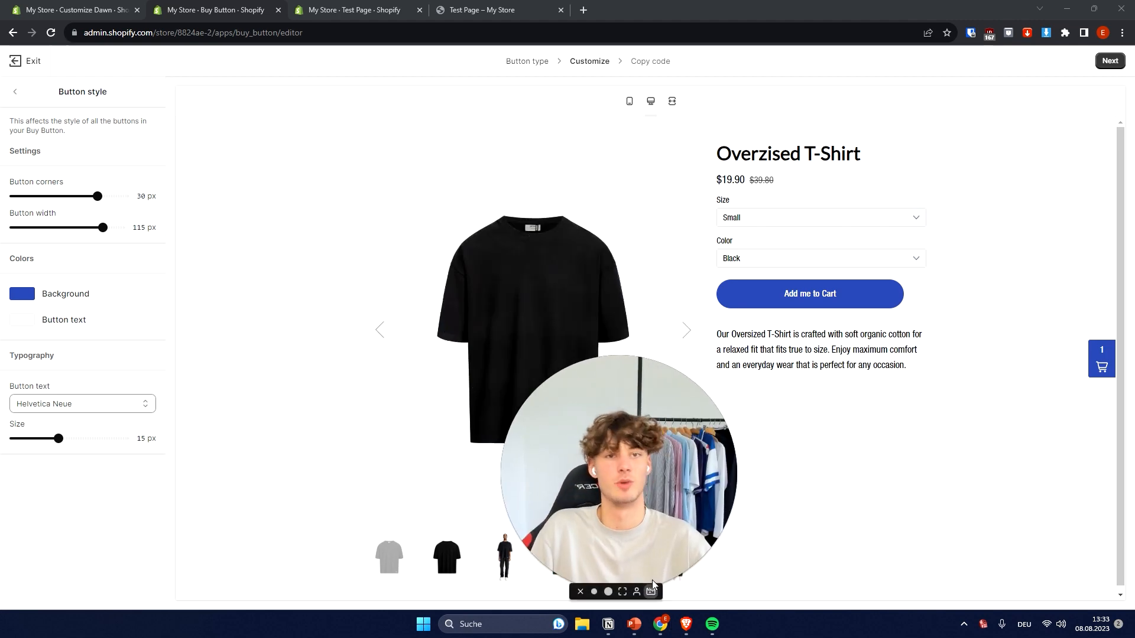